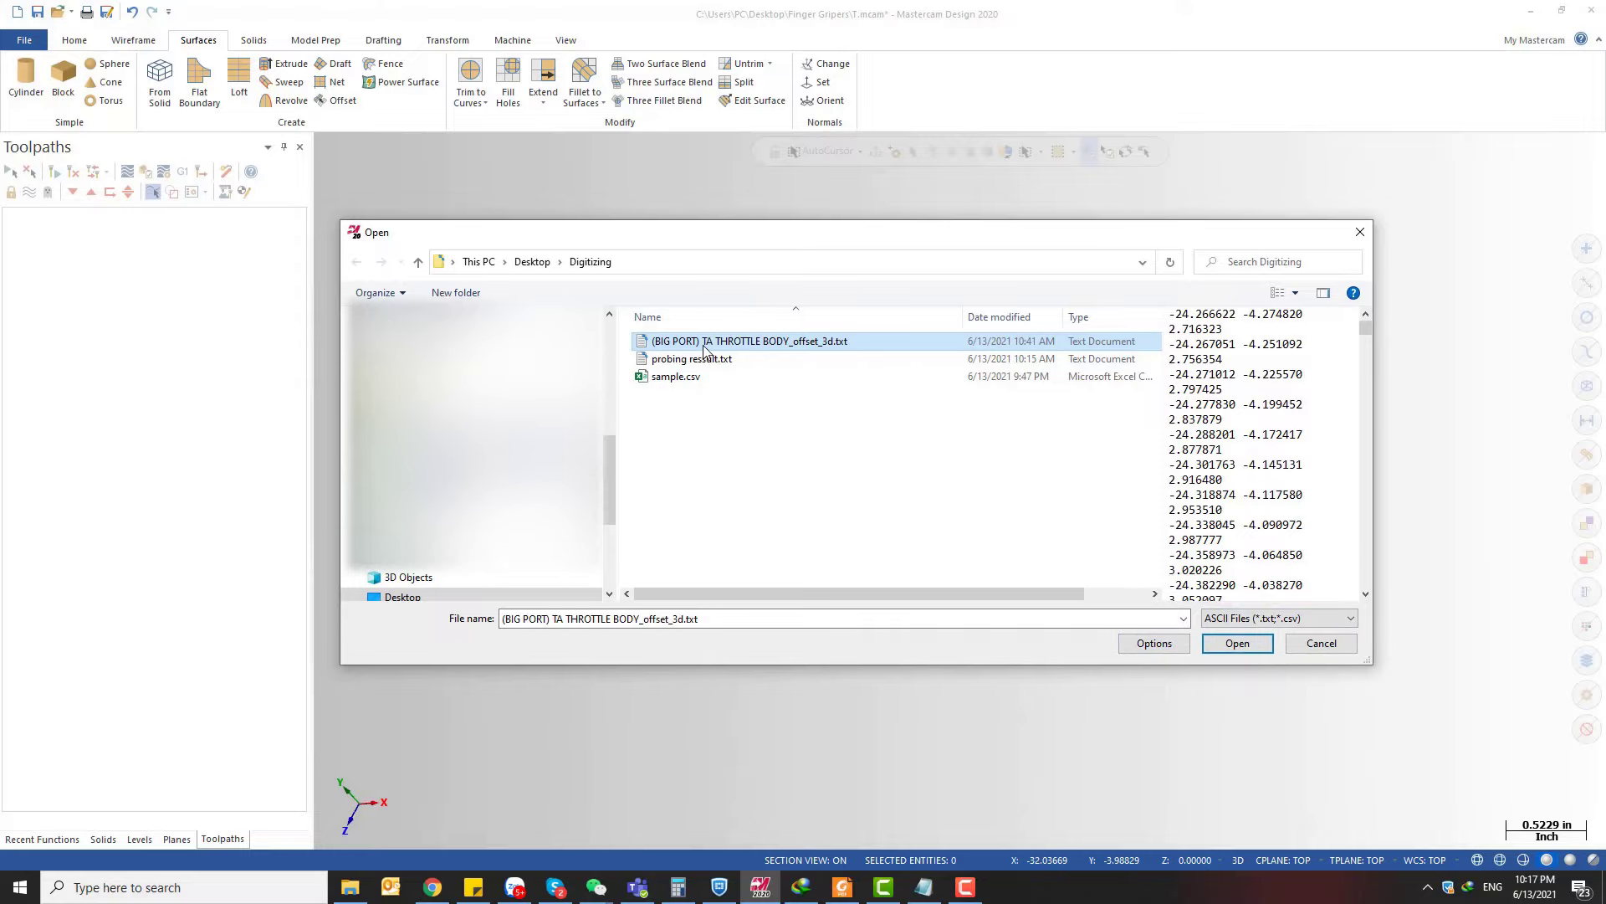
- Merge the (BIG PORT) TA THROTTLE BODY_offset_3d.txt file into the drawing as points, keeping its original position and merged file levels
left_click(1238, 643)
scroll(955, 421, "up", 3)
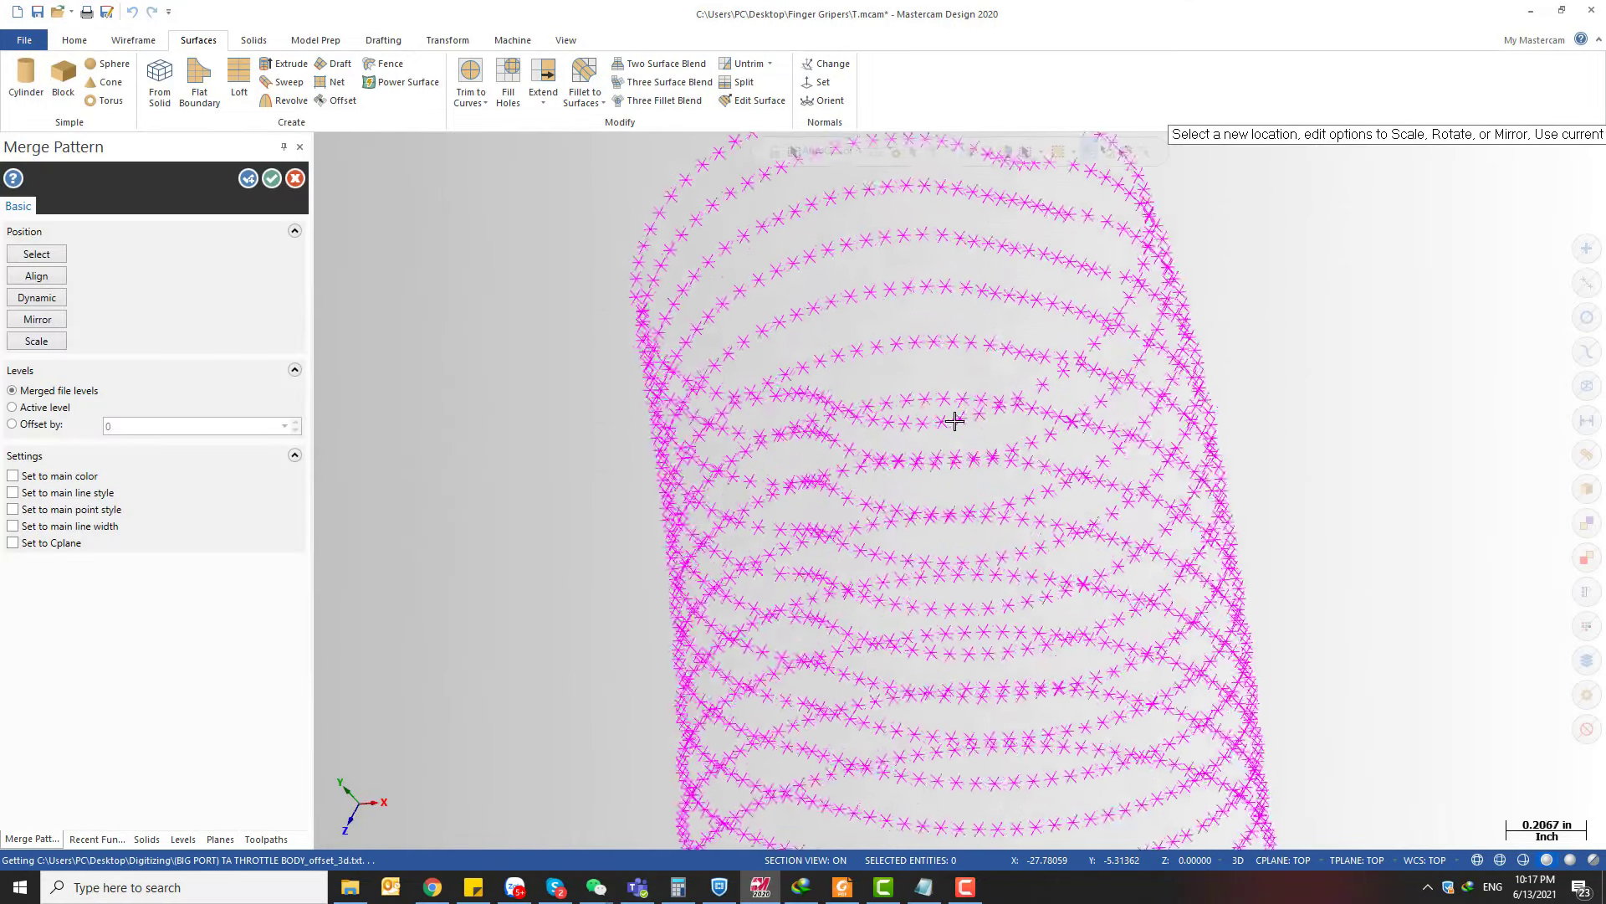
scroll(979, 422, "down", 6)
middle_click_drag(990, 423, 779, 352)
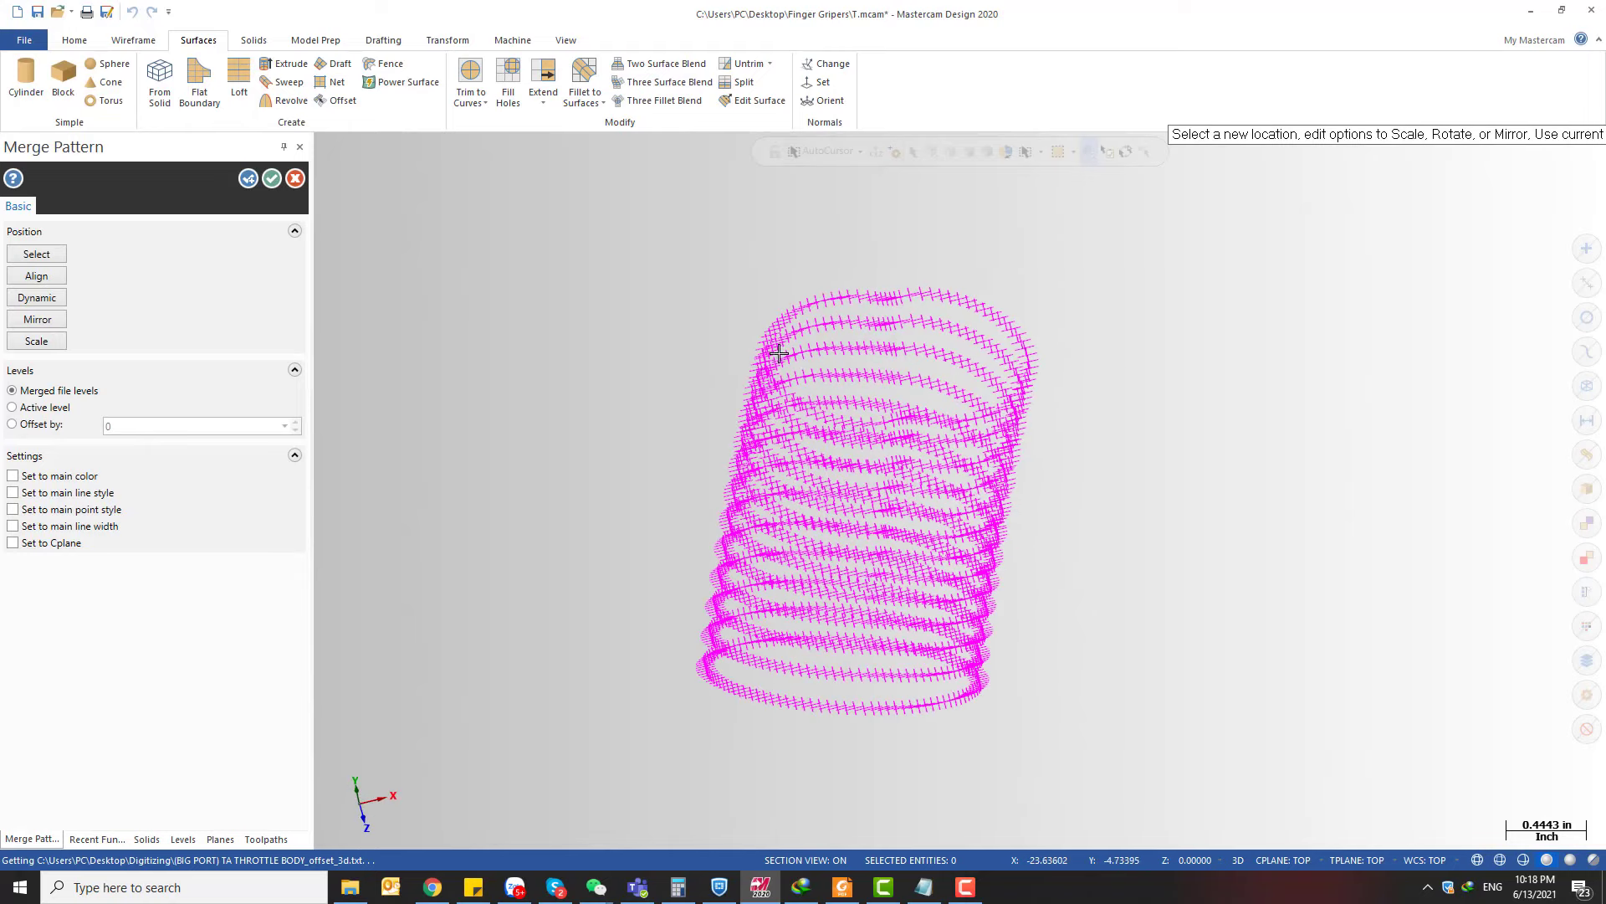
left_click(294, 179)
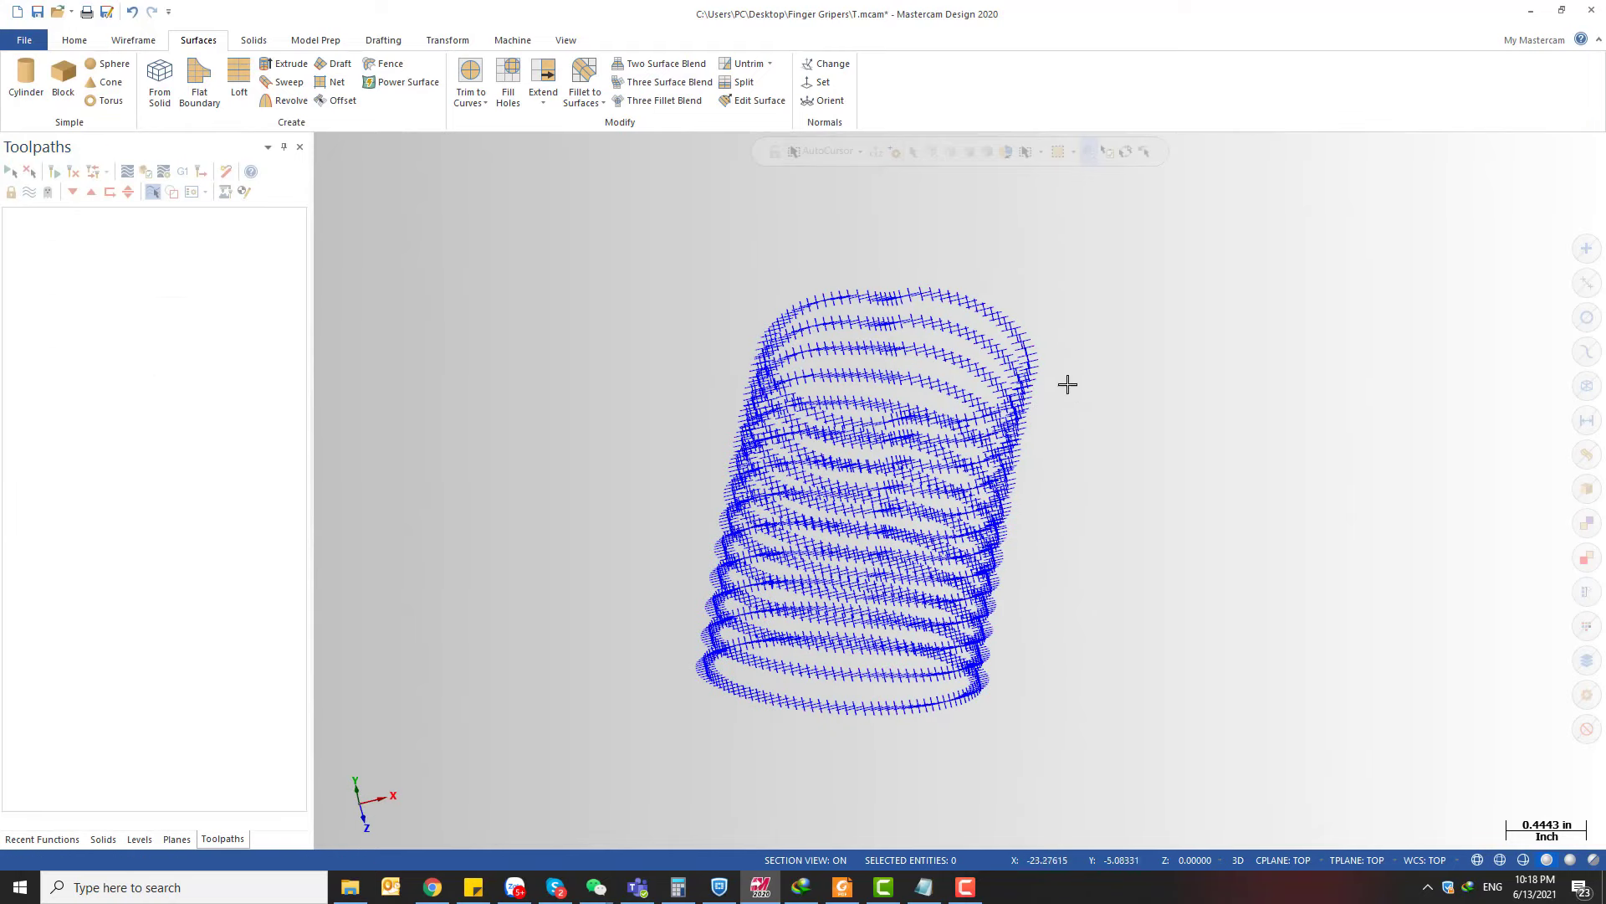
- Select all the merged points and change their point style to the small dot
middle_click_drag(1067, 384, 749, 312)
left_click_drag(650, 241, 1252, 744)
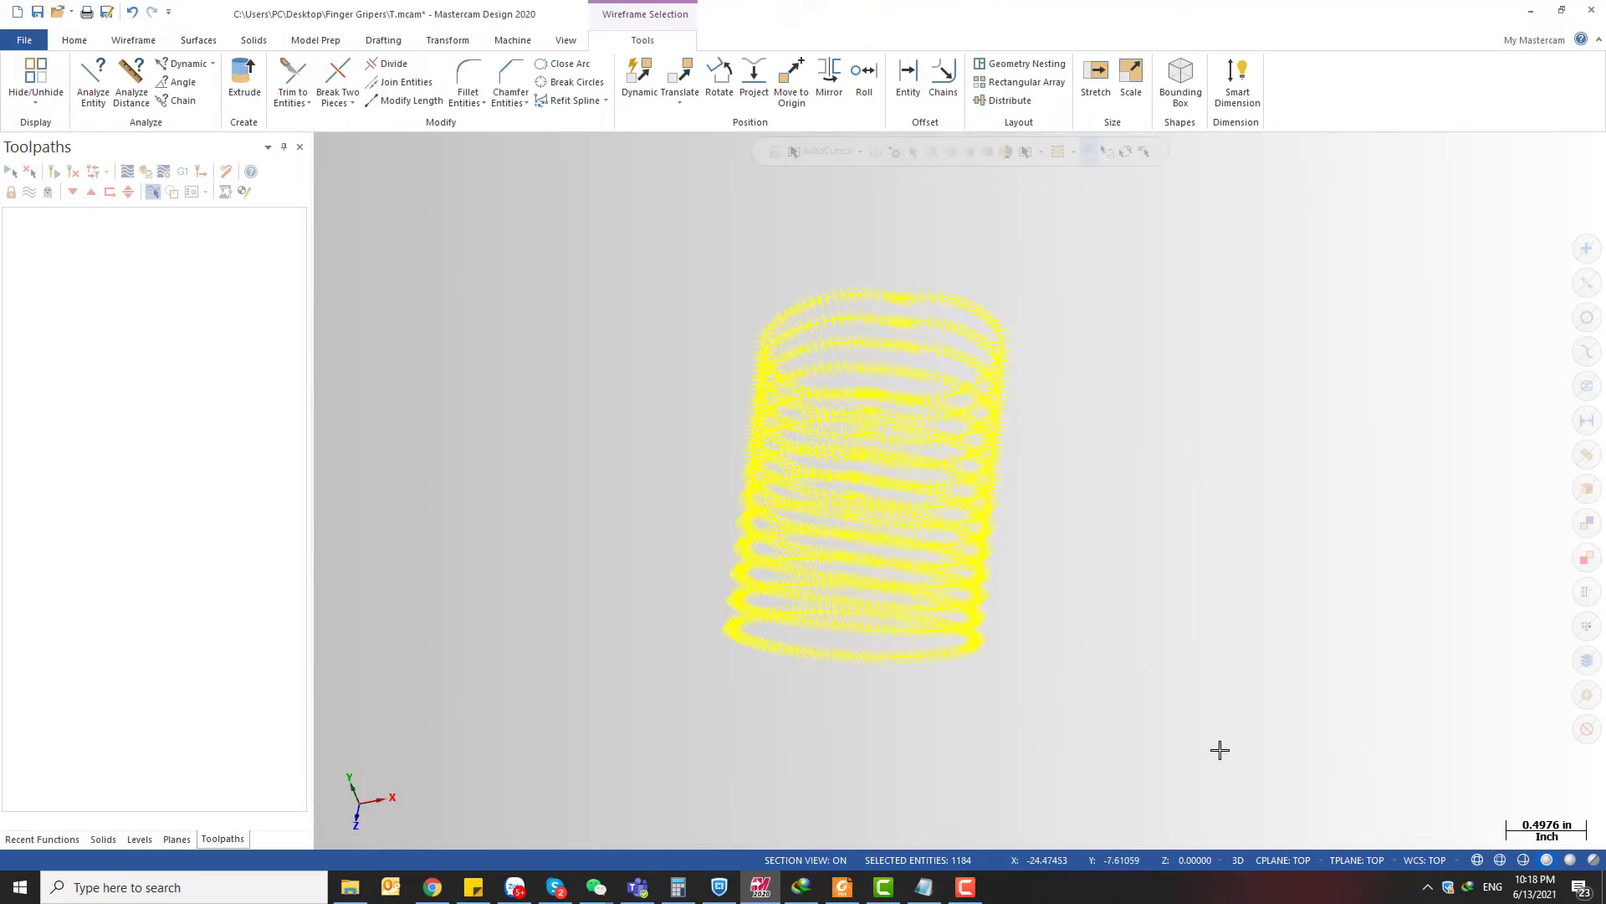
right_click(1078, 458)
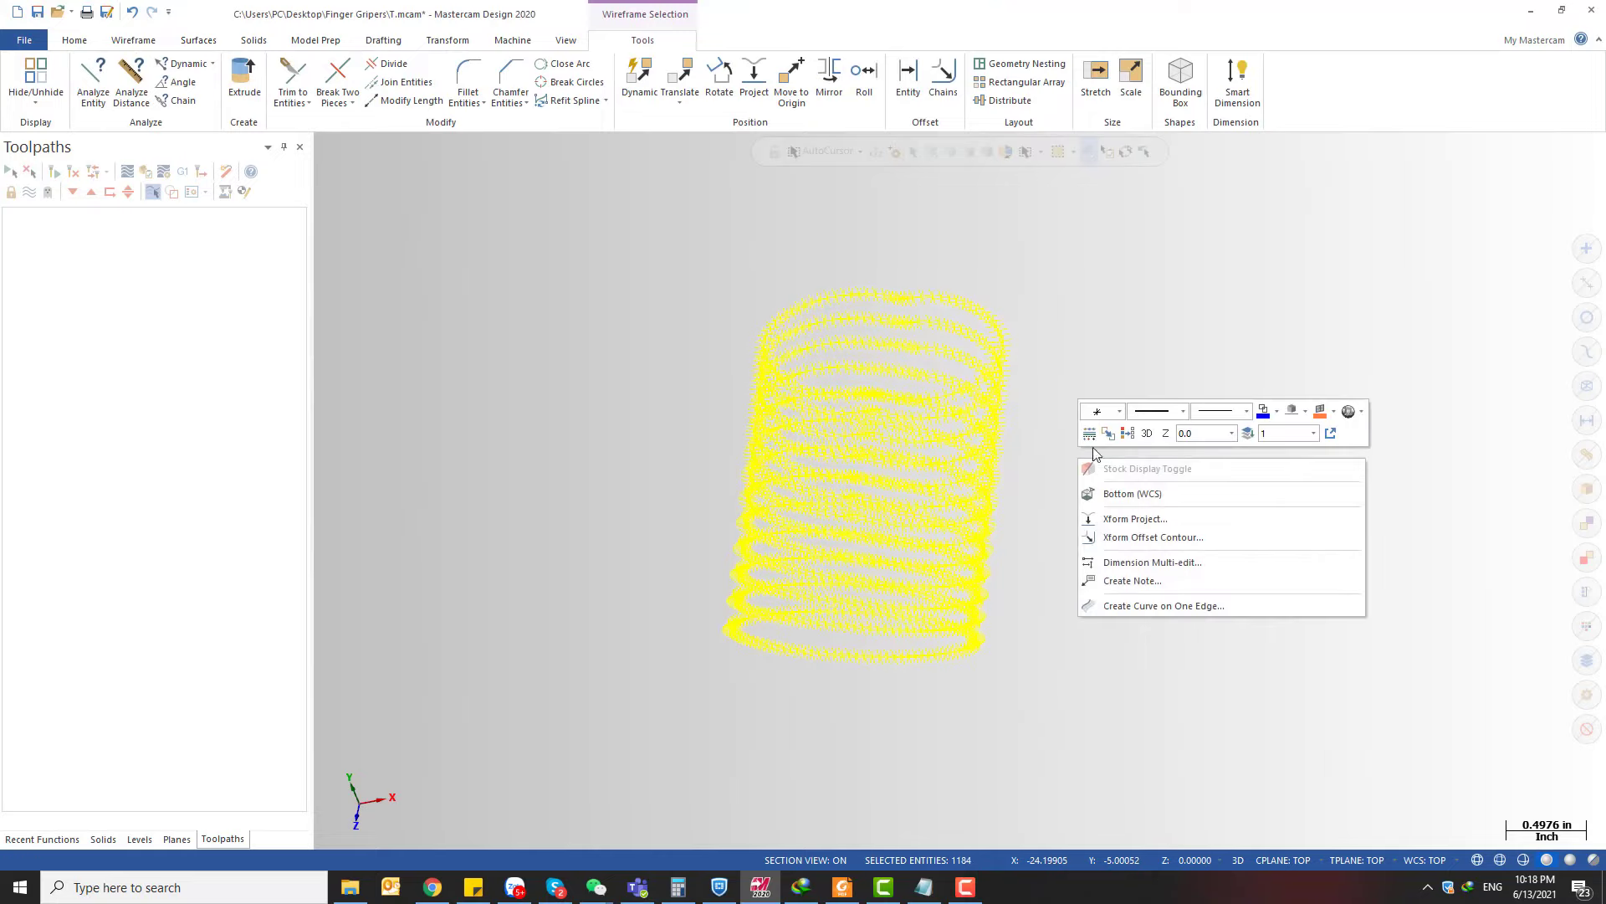
left_click(1119, 413)
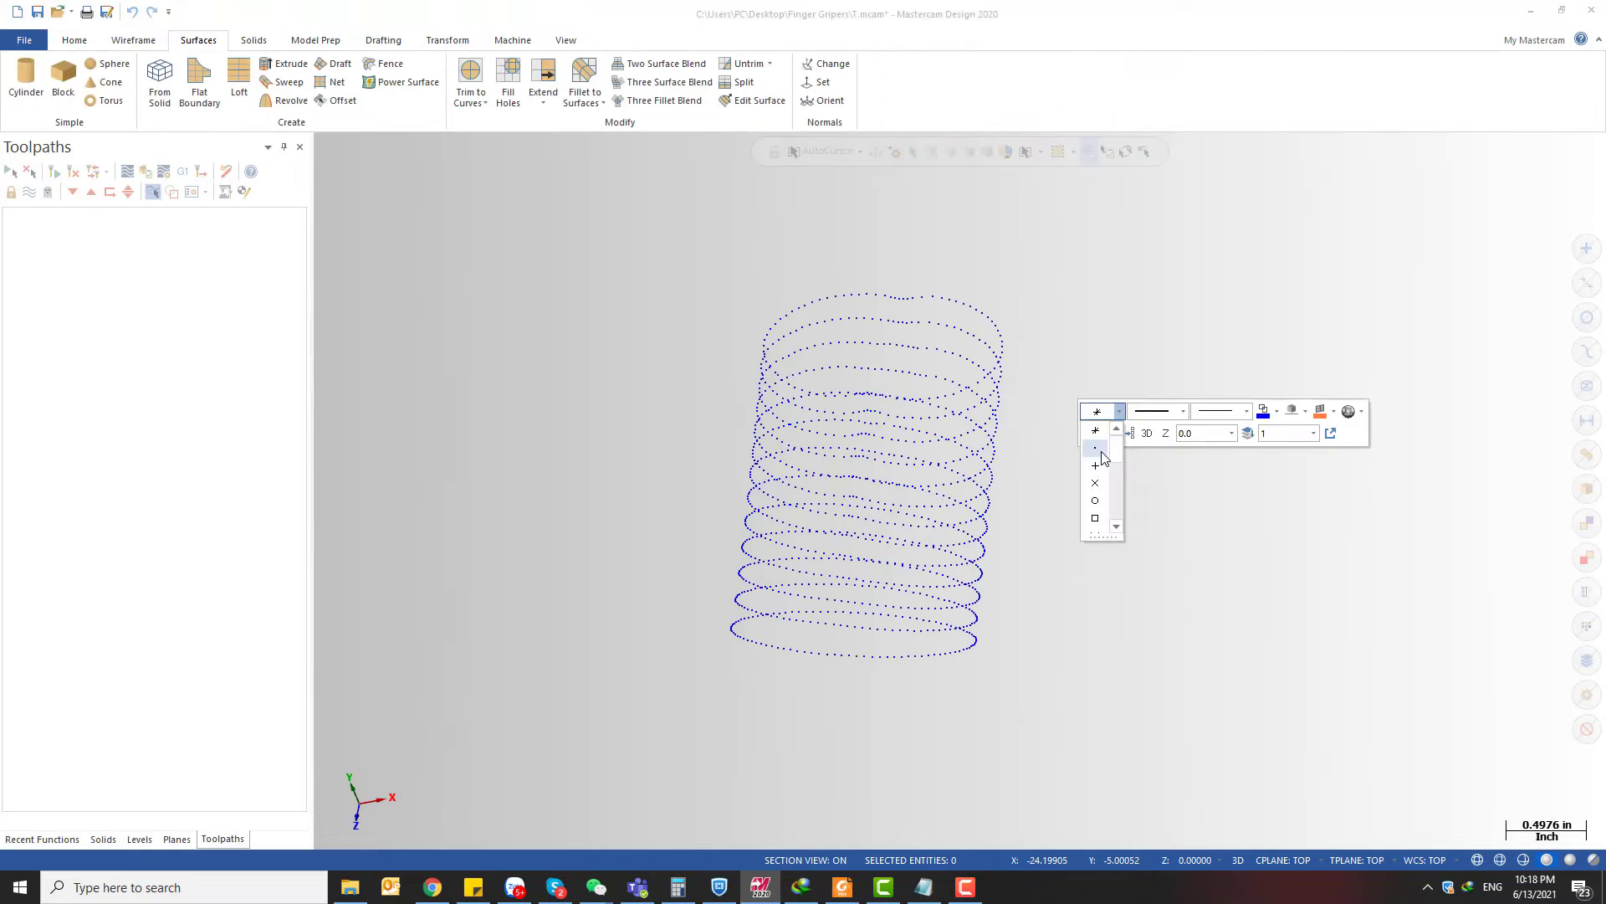
left_click(1101, 452)
- Show the levels list, select all the merged points and set their level
middle_click_drag(968, 456, 323, 563)
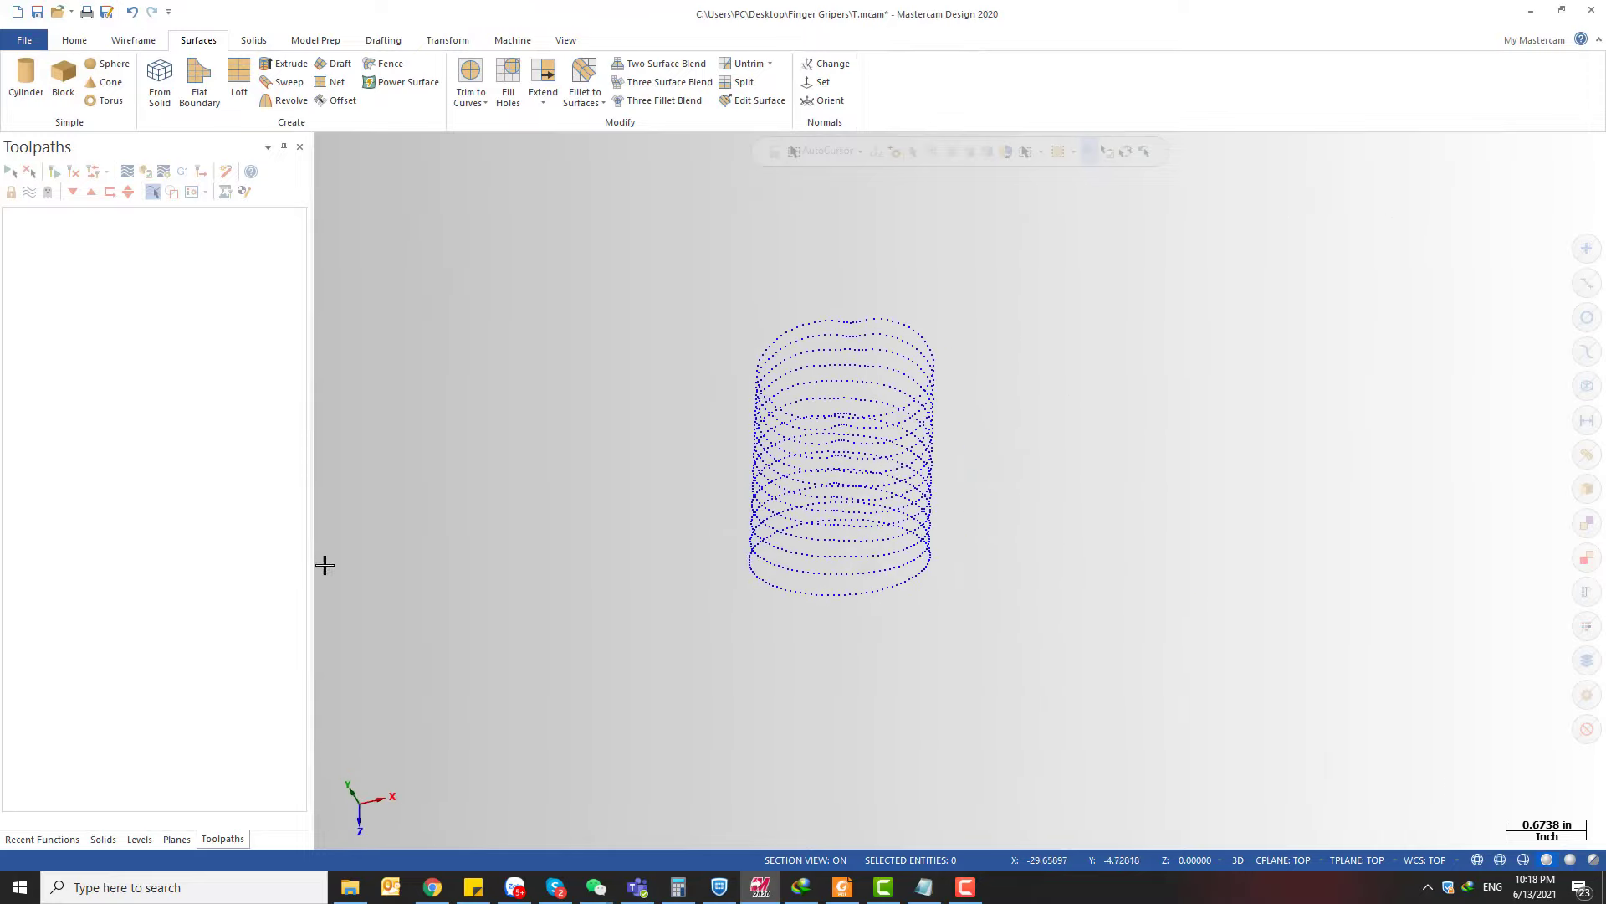
left_click(140, 839)
left_click_drag(689, 283, 1096, 678)
right_click(1014, 328)
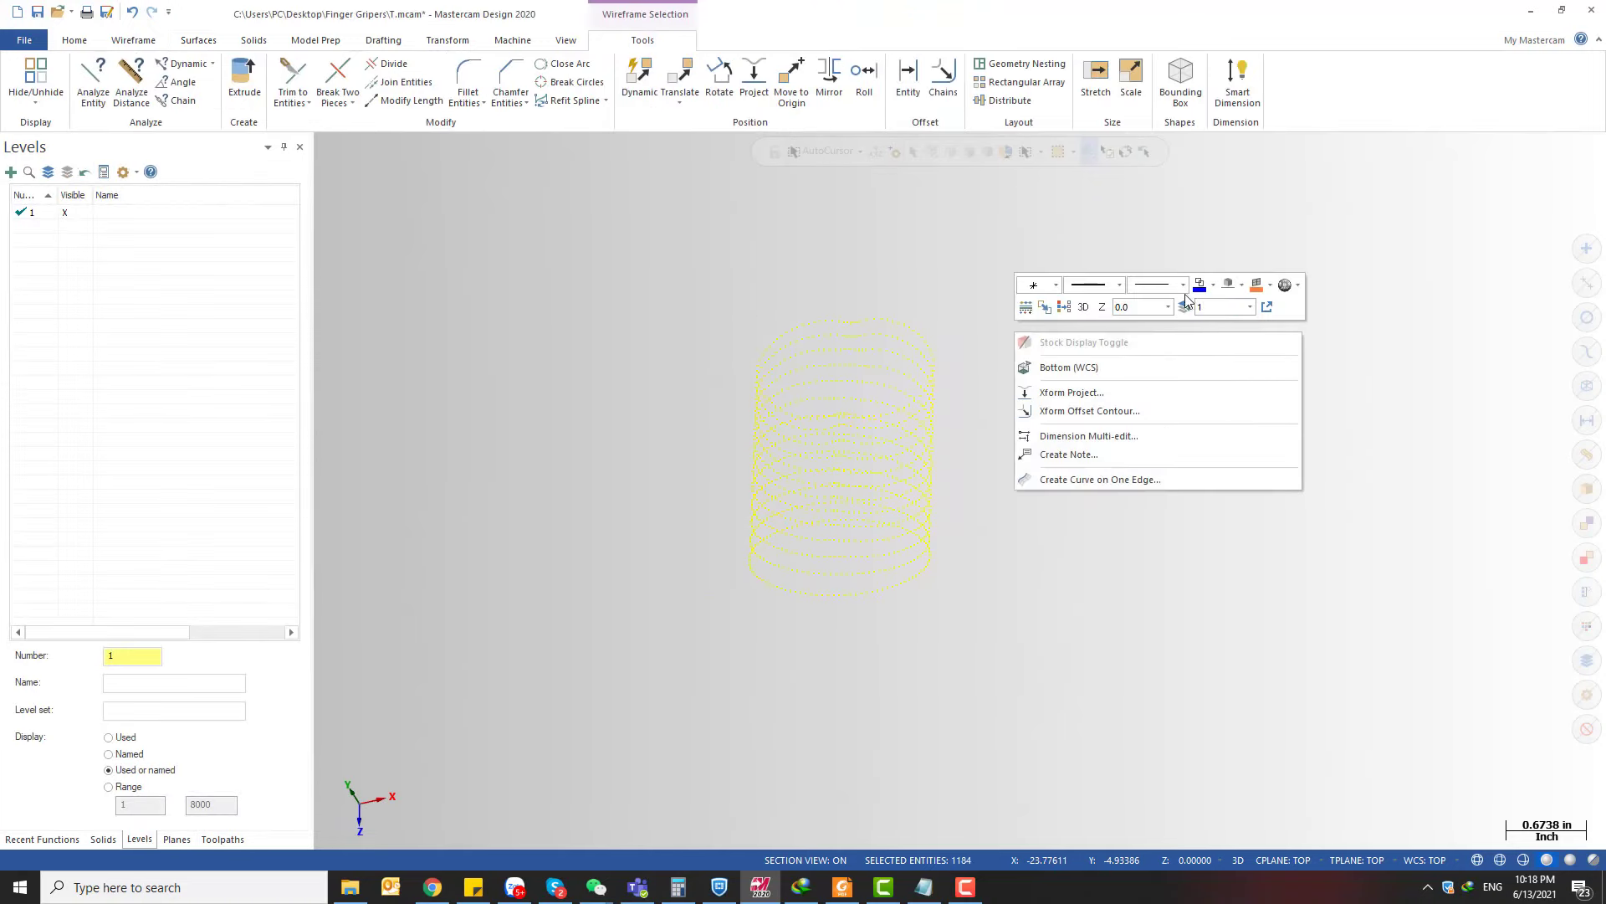
left_click(1250, 307)
left_click(1230, 347)
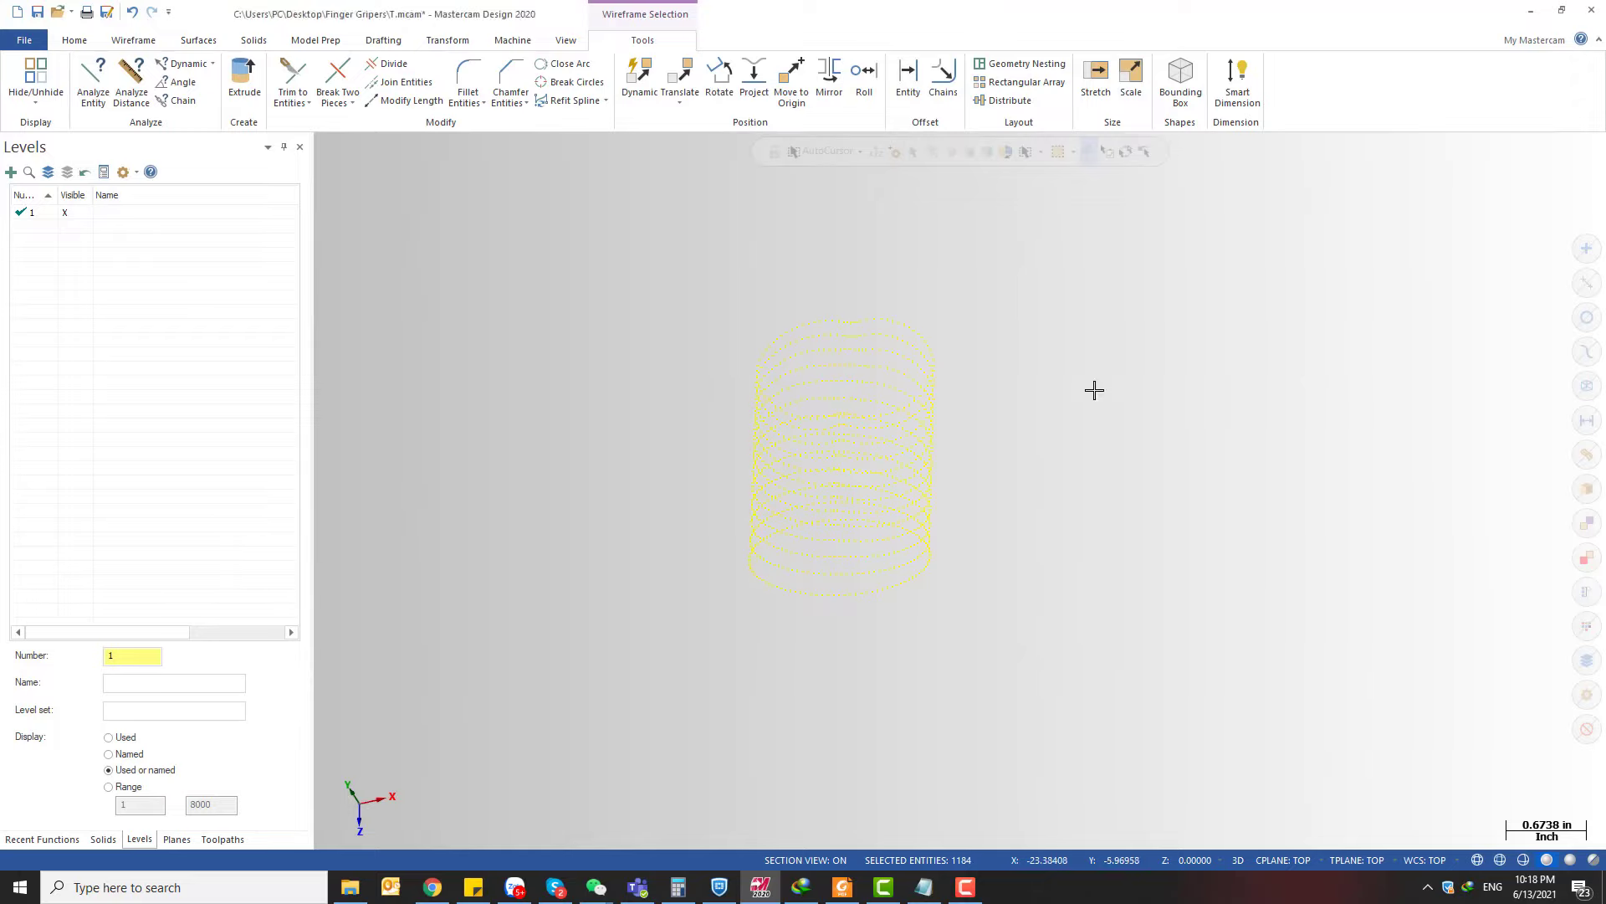
key("Escape")
- Start another file merge and set the ASCII read parameters to create lines
middle_click_drag(895, 351, 842, 318)
scroll(822, 311, "up", 5)
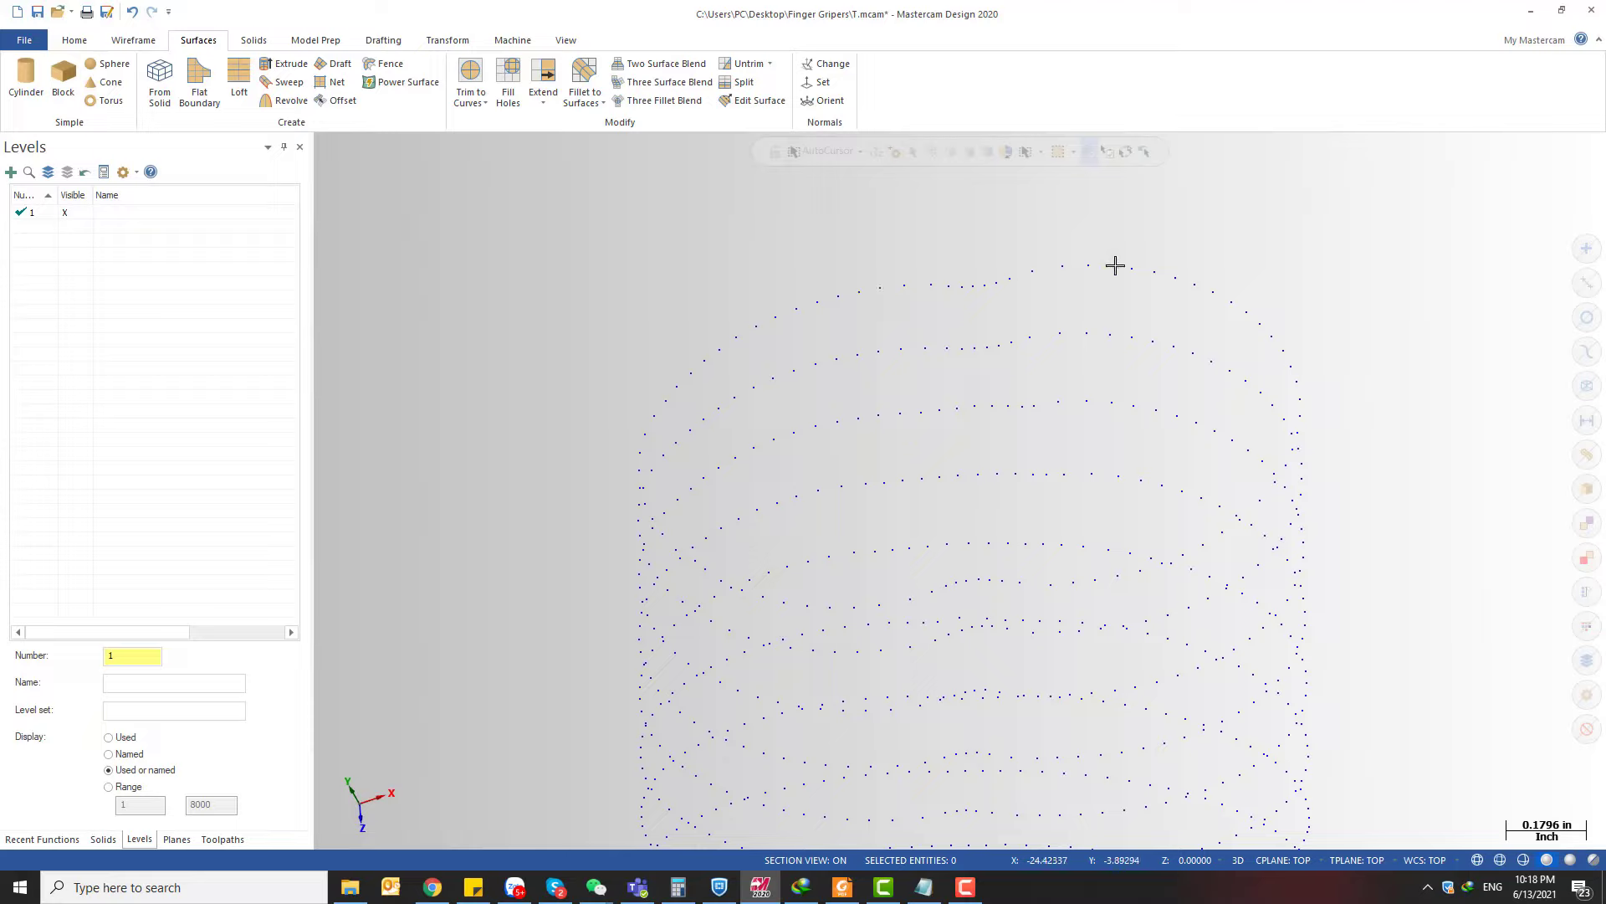
scroll(1258, 345, "down", 1)
middle_click_drag(1279, 369, 365, 274)
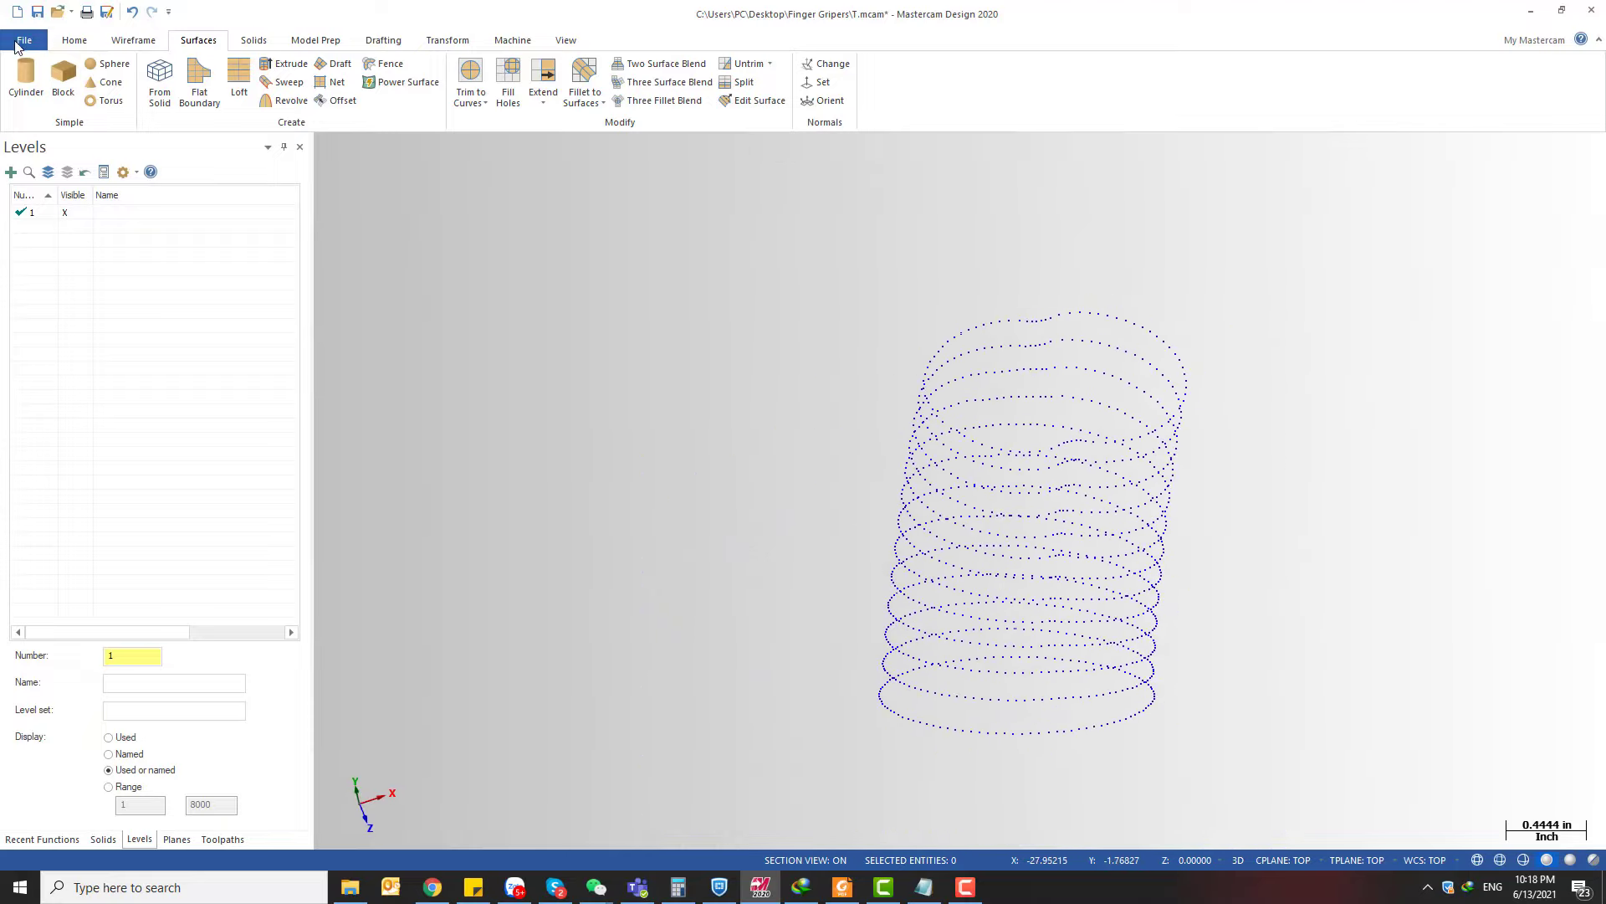
left_click(24, 40)
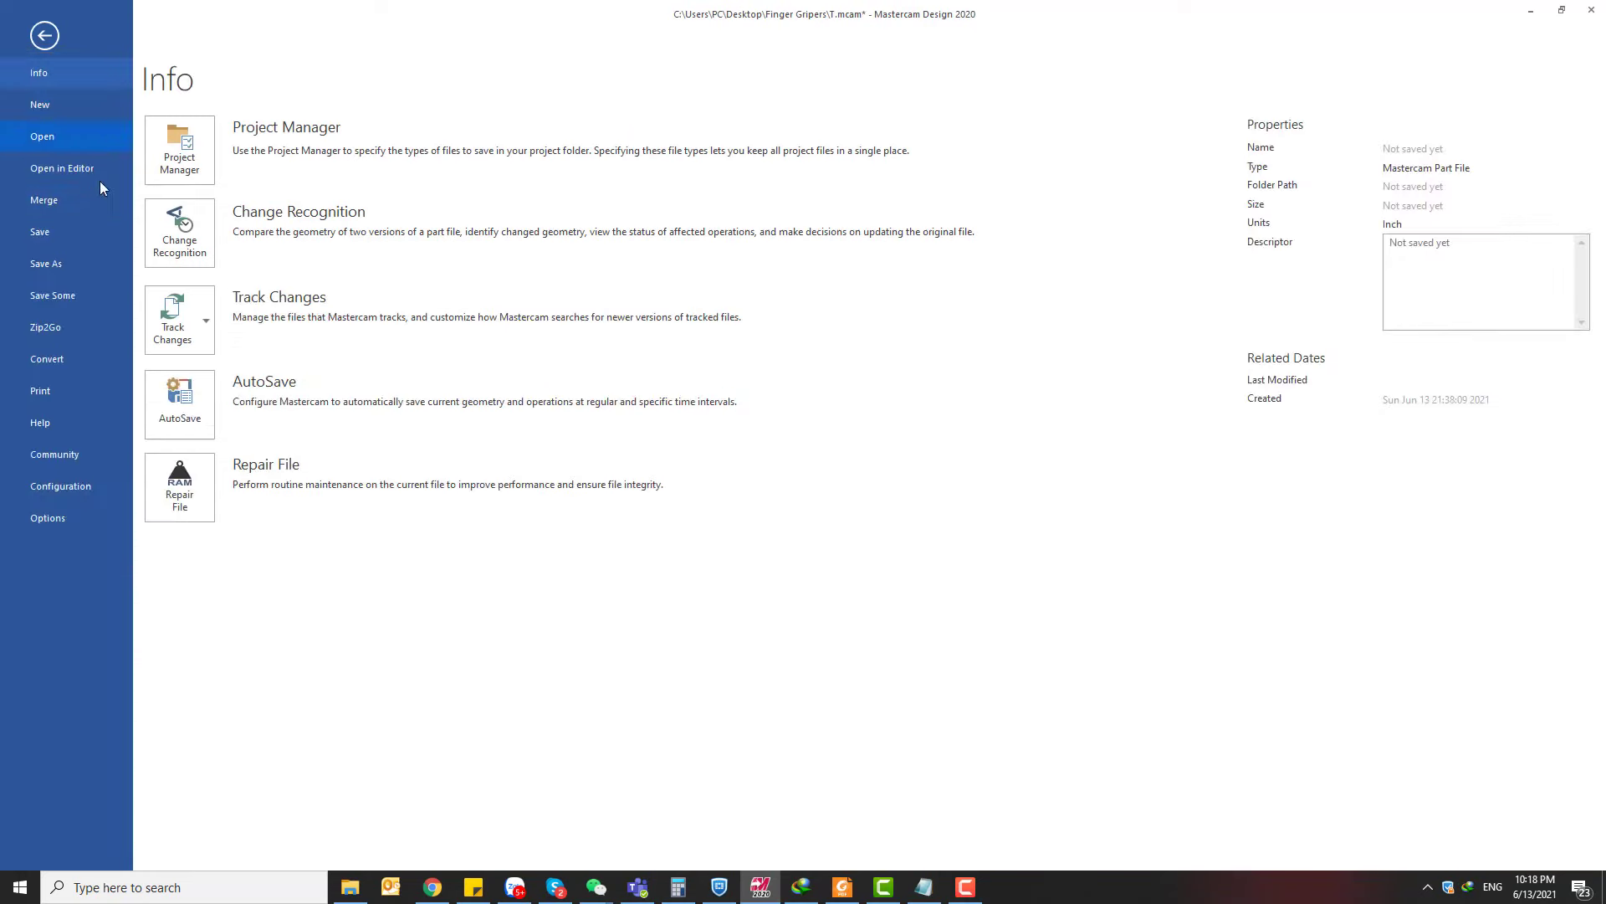
left_click(65, 206)
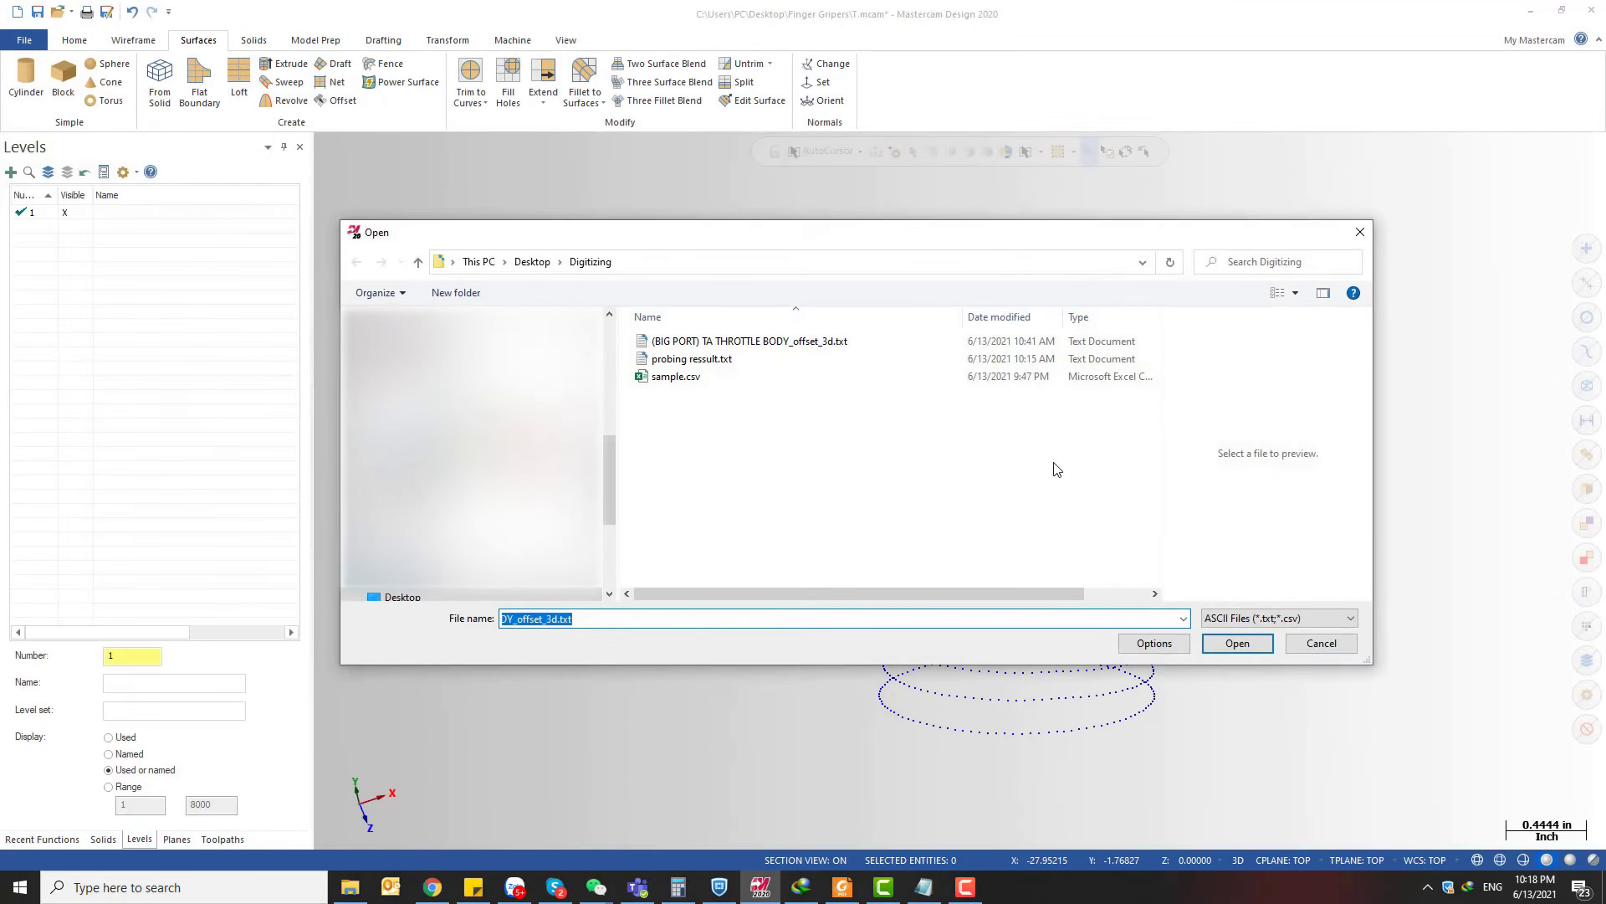
left_click(1144, 651)
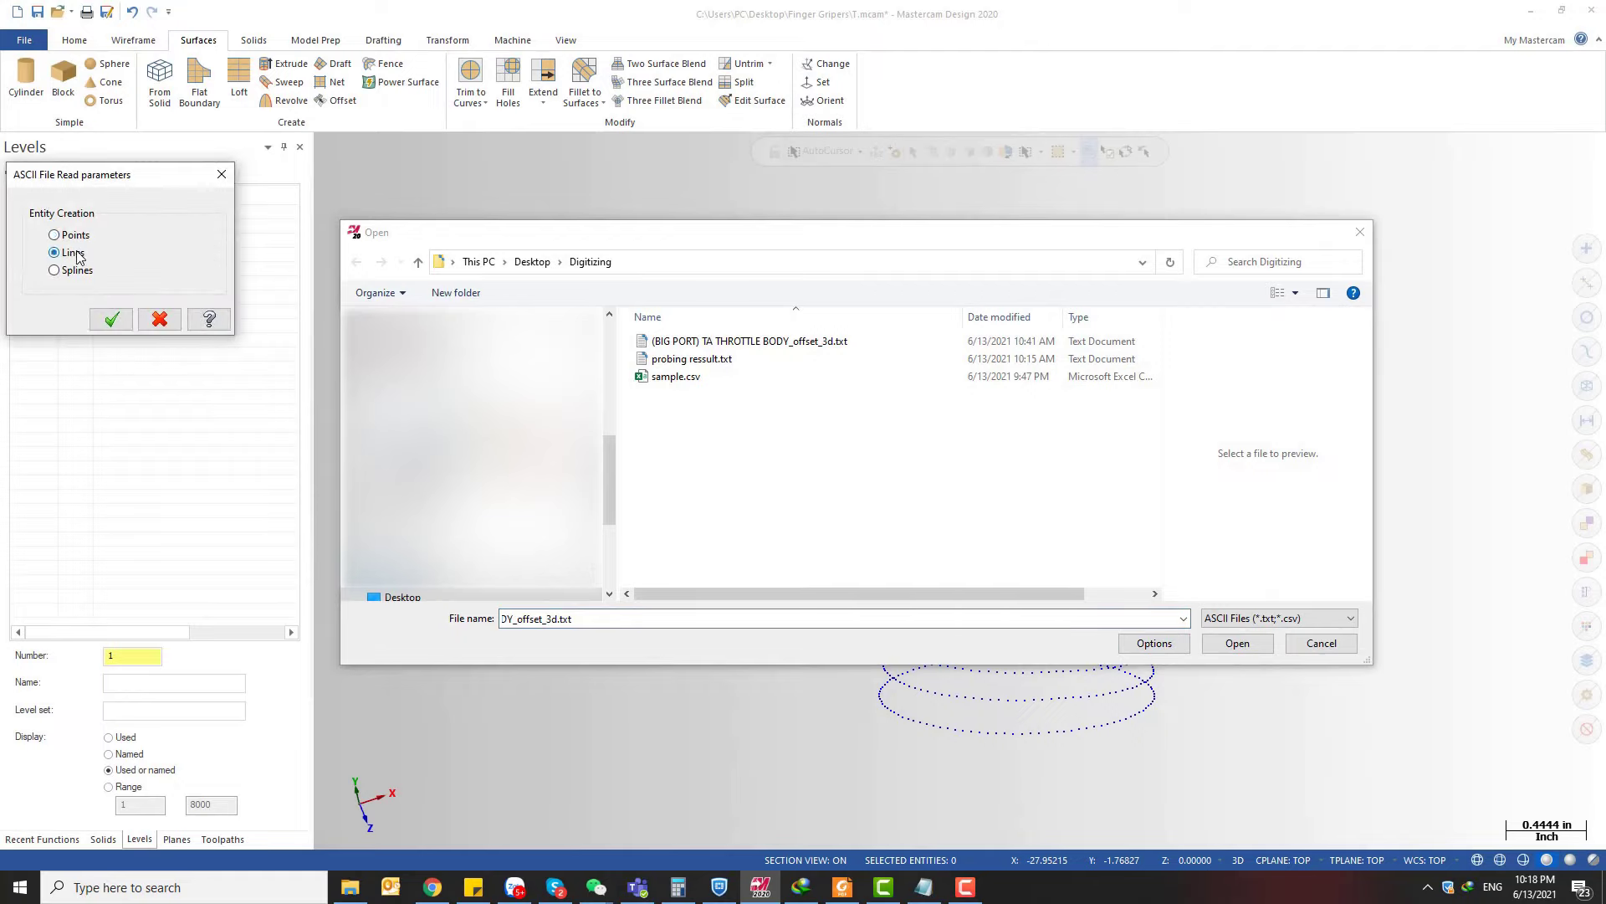
left_click(104, 319)
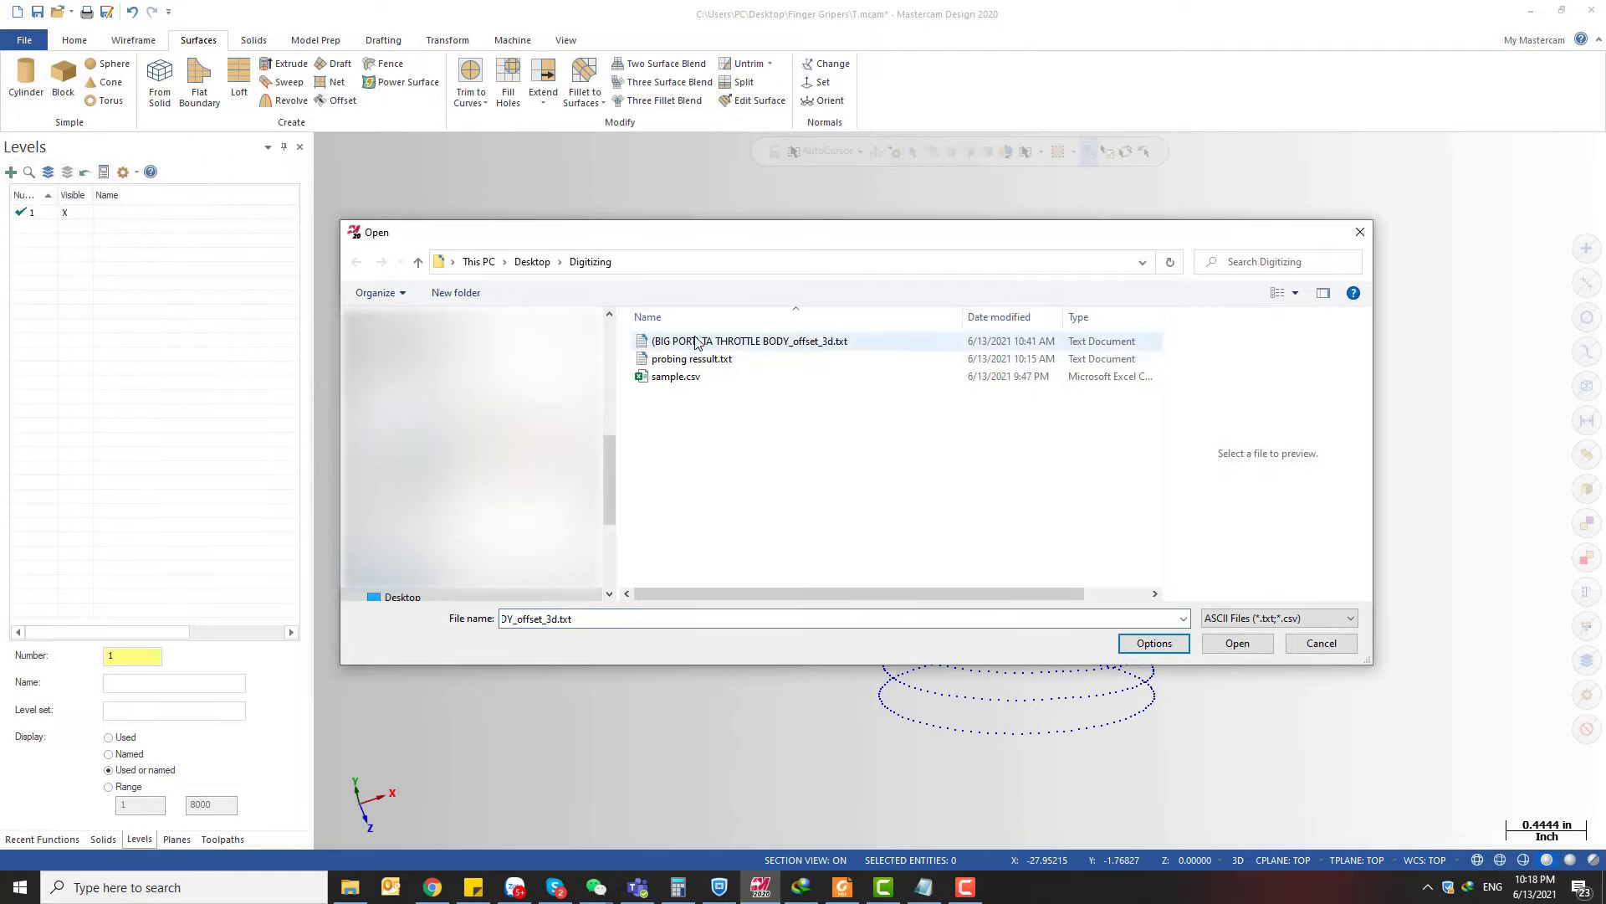
- Merge (BIG PORT) TA THROTTLE BODY_offset_3d.txt as lines, keeping its original position and merged file levels
left_click(725, 343)
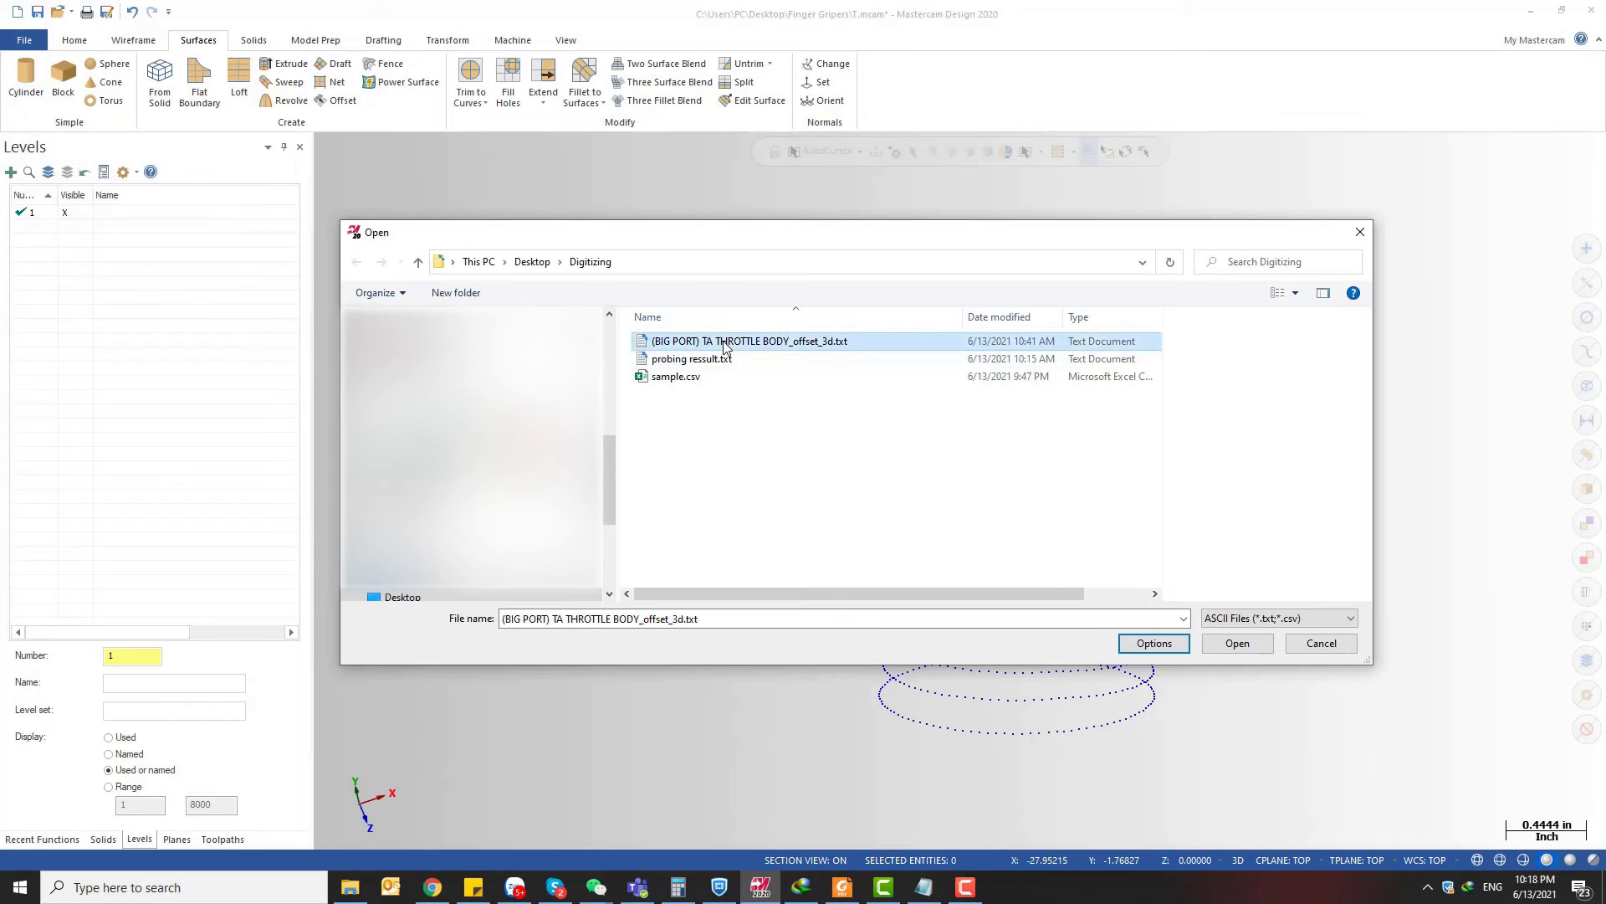
left_click(1237, 644)
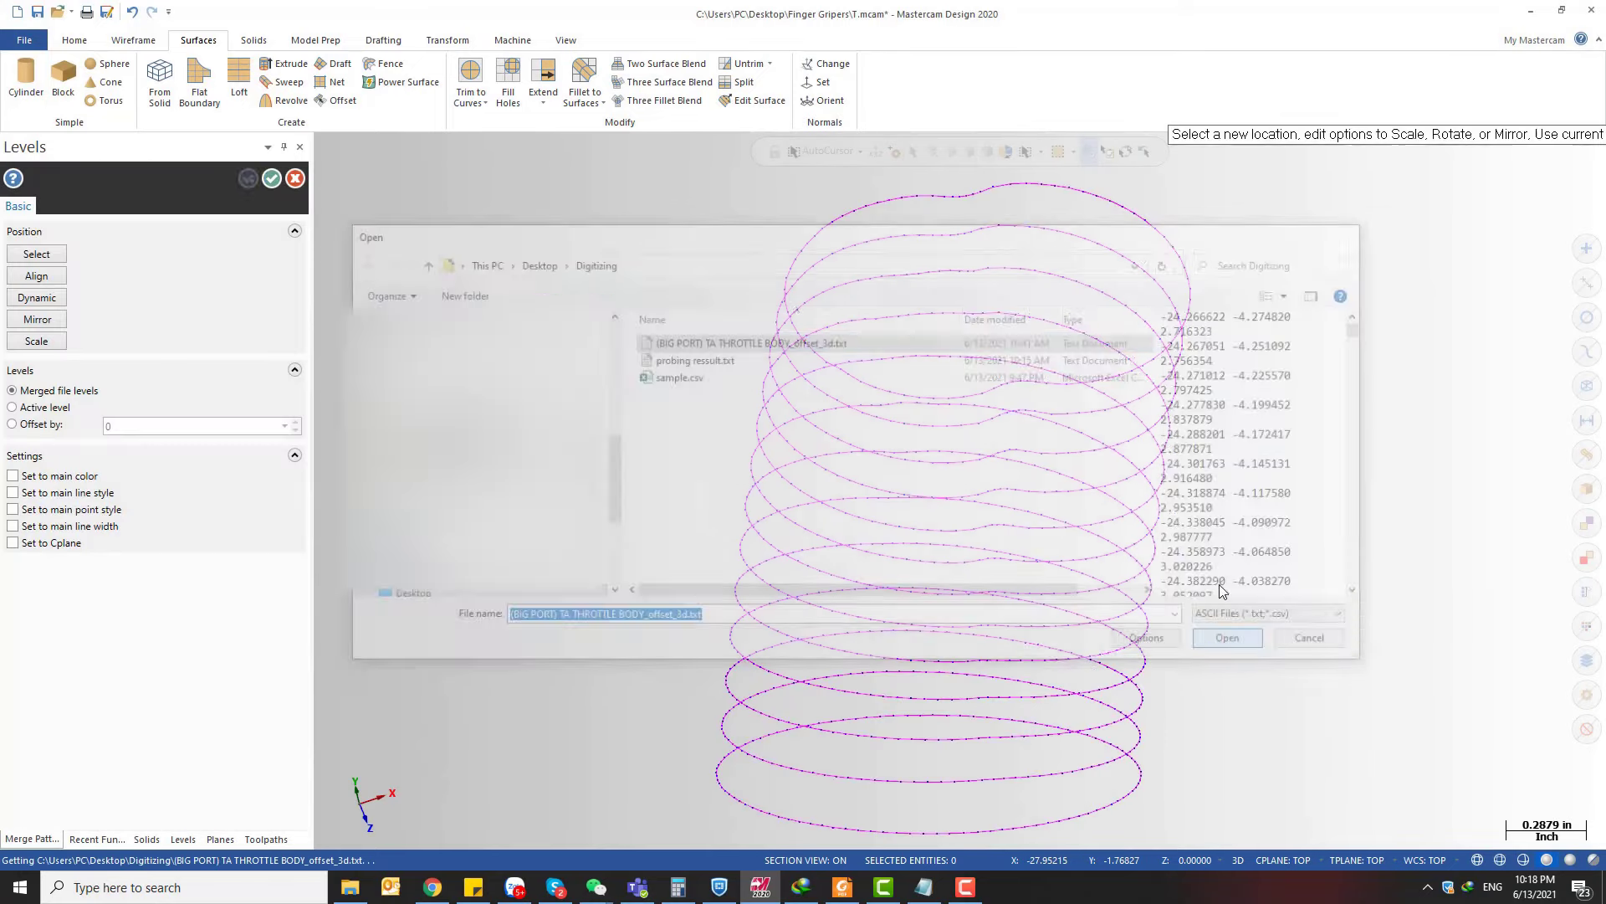
scroll(836, 321, "down", 1)
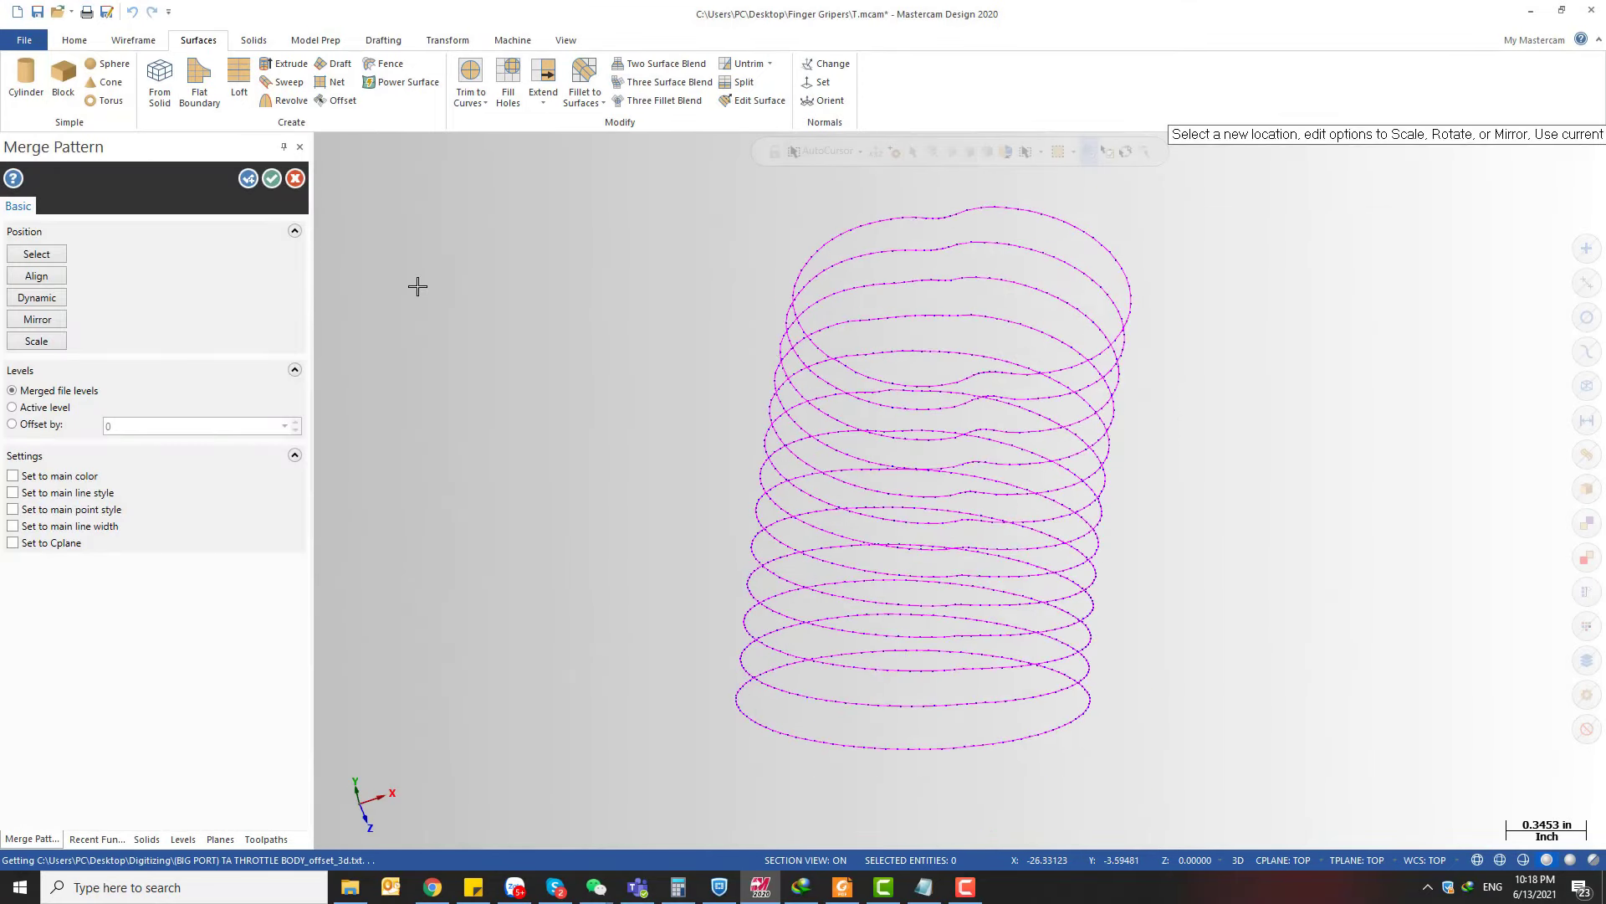
left_click(273, 180)
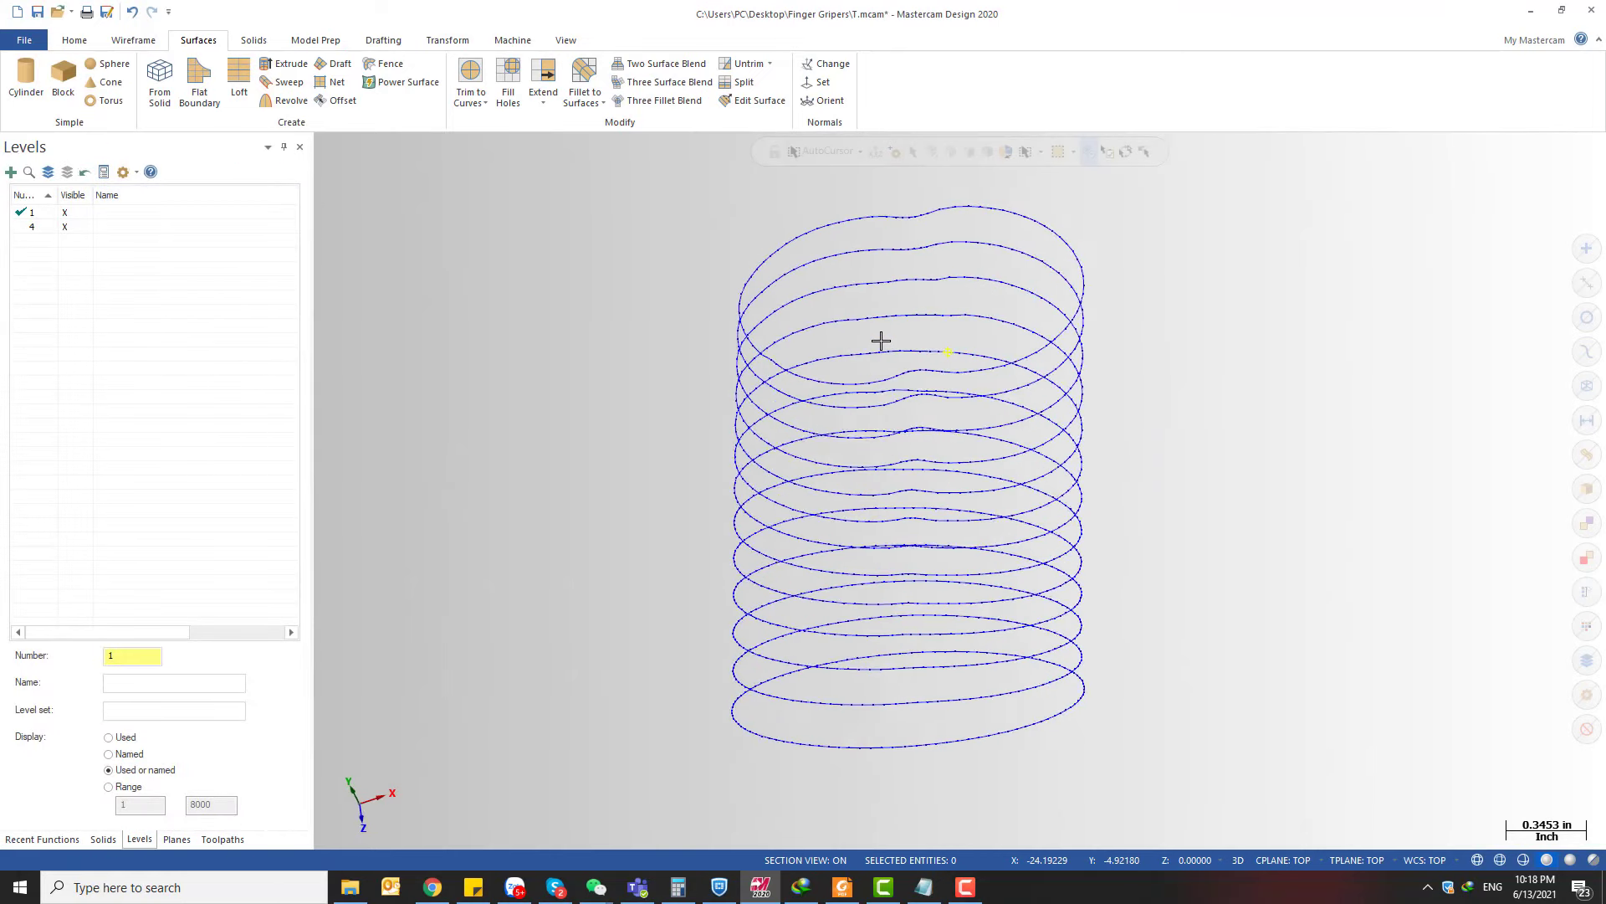
- Hide level 1 and examine the shape of the line contours on level 4 up close
scroll(986, 177, "up", 5)
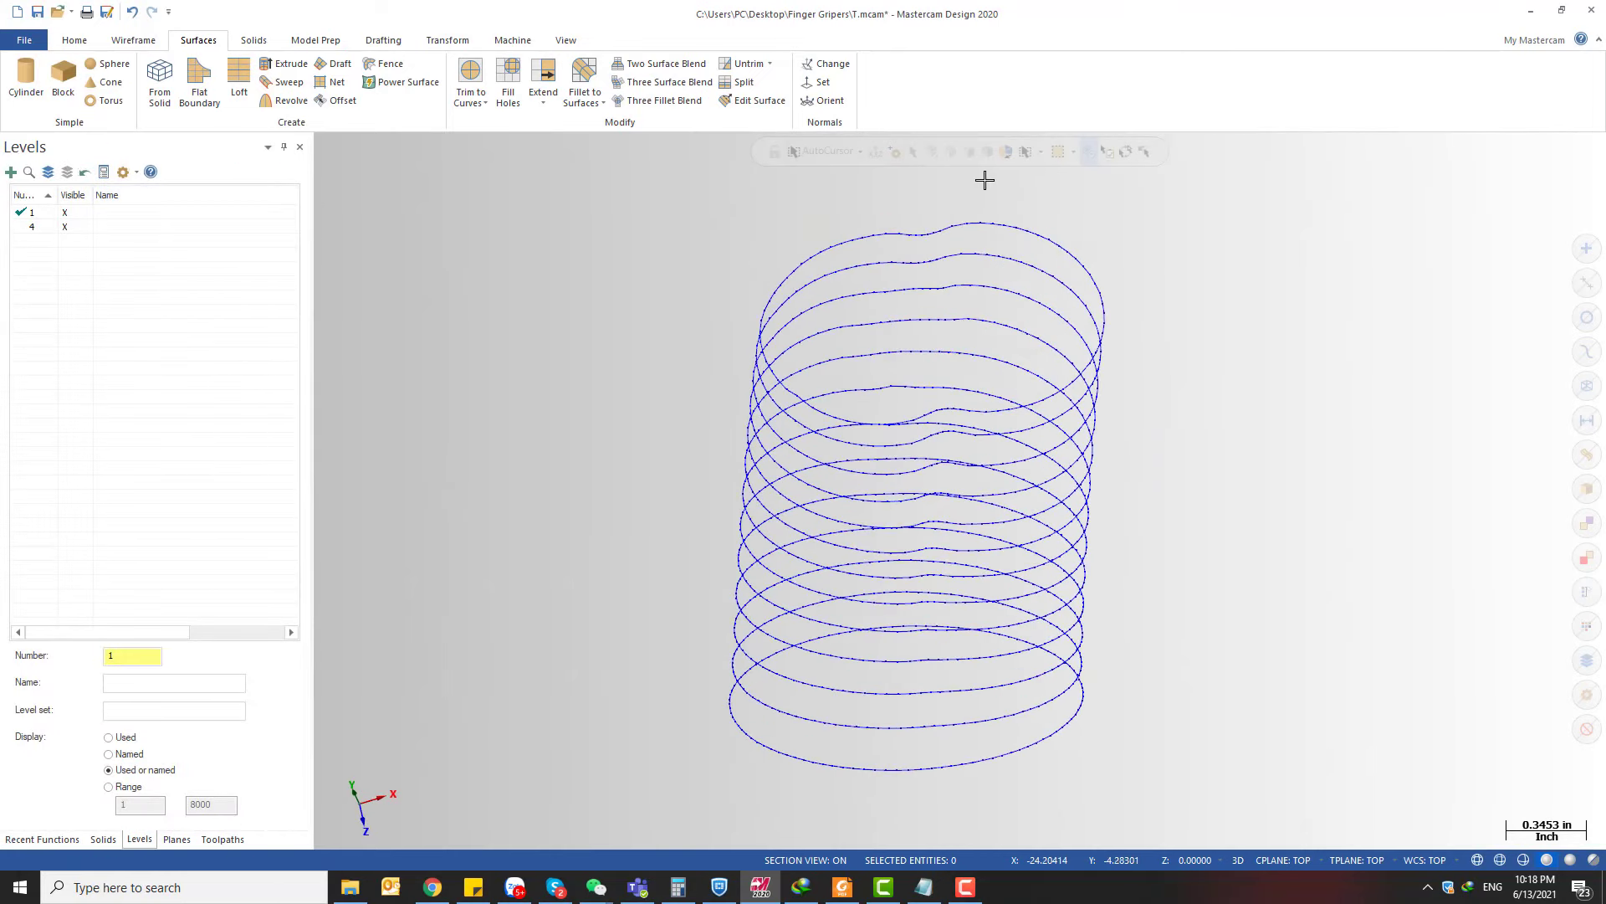
left_click(74, 212)
scroll(766, 272, "down", 8)
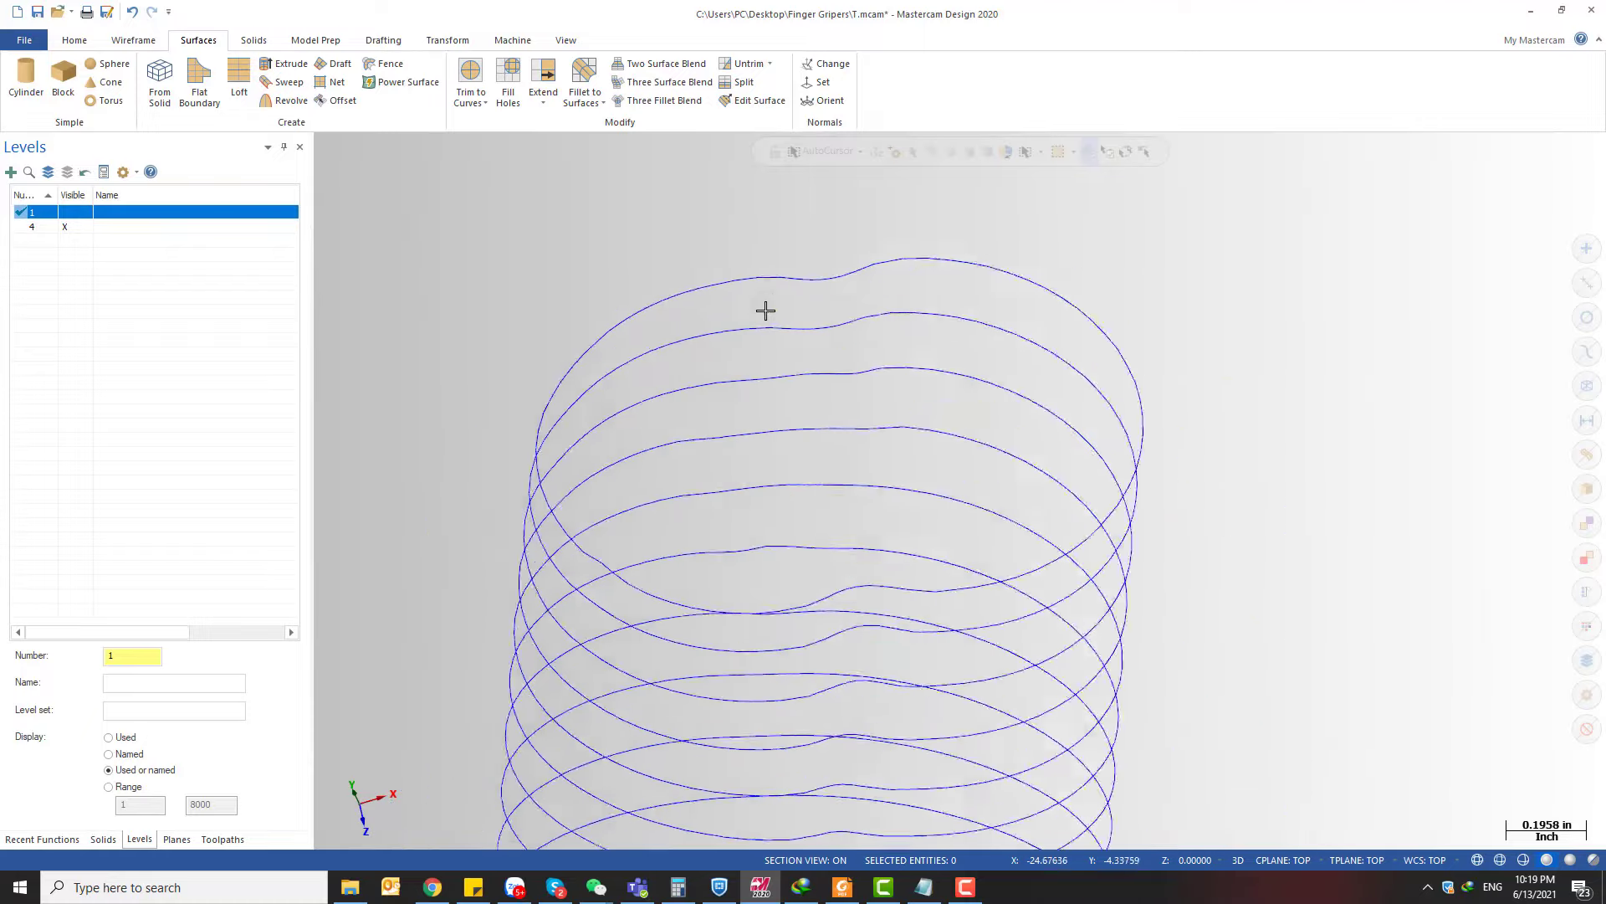
middle_click_drag(911, 373, 886, 270)
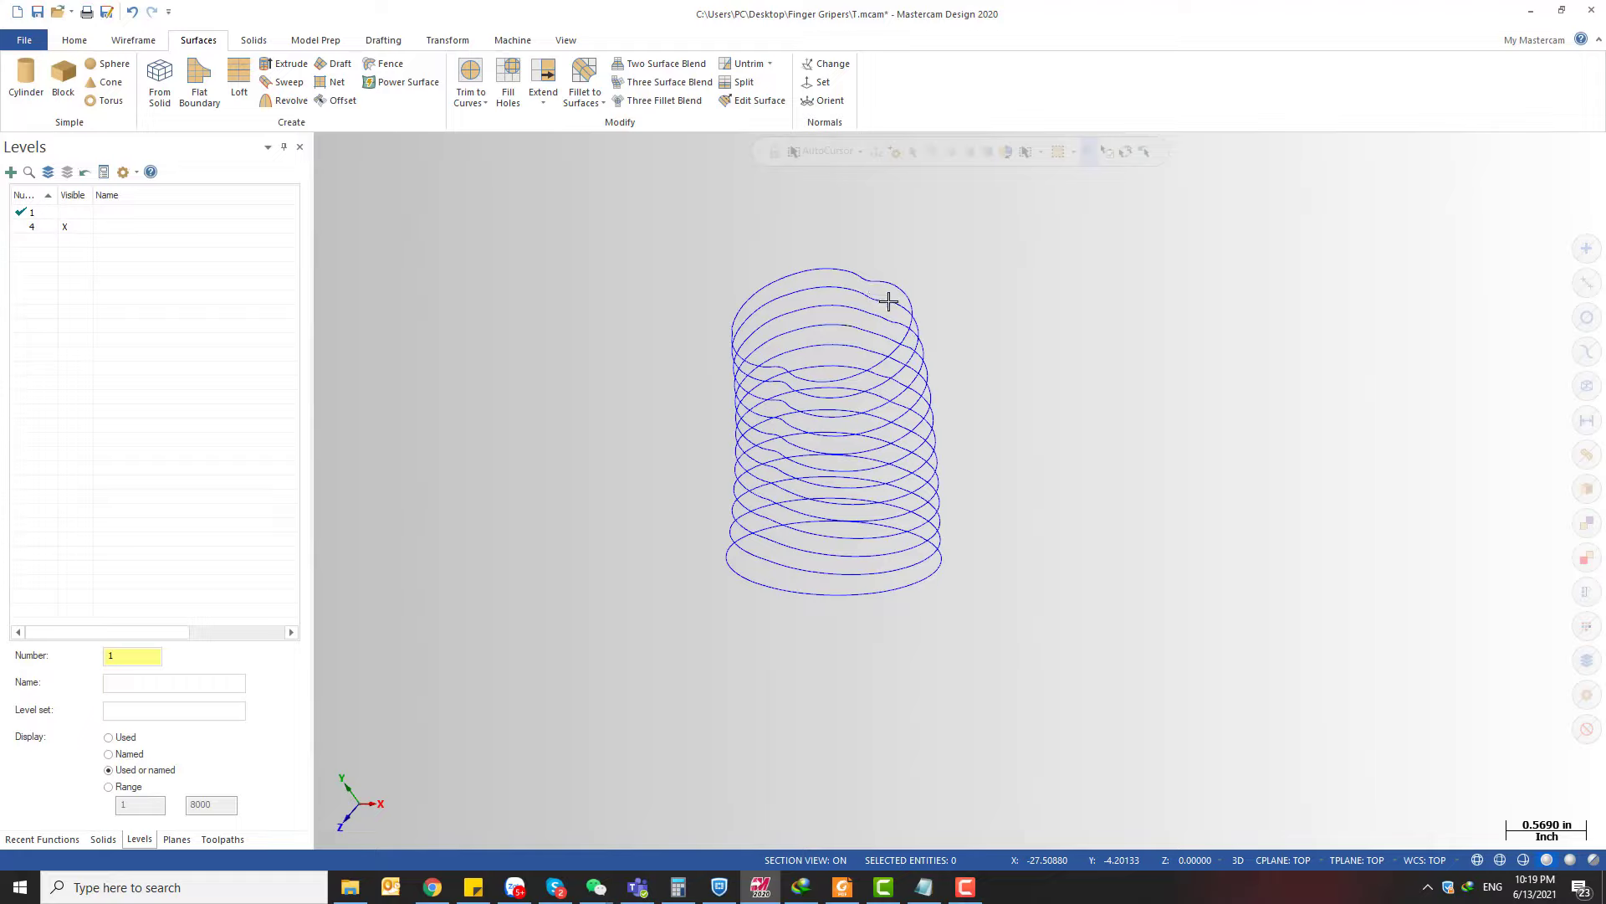
scroll(835, 243, "up", 10)
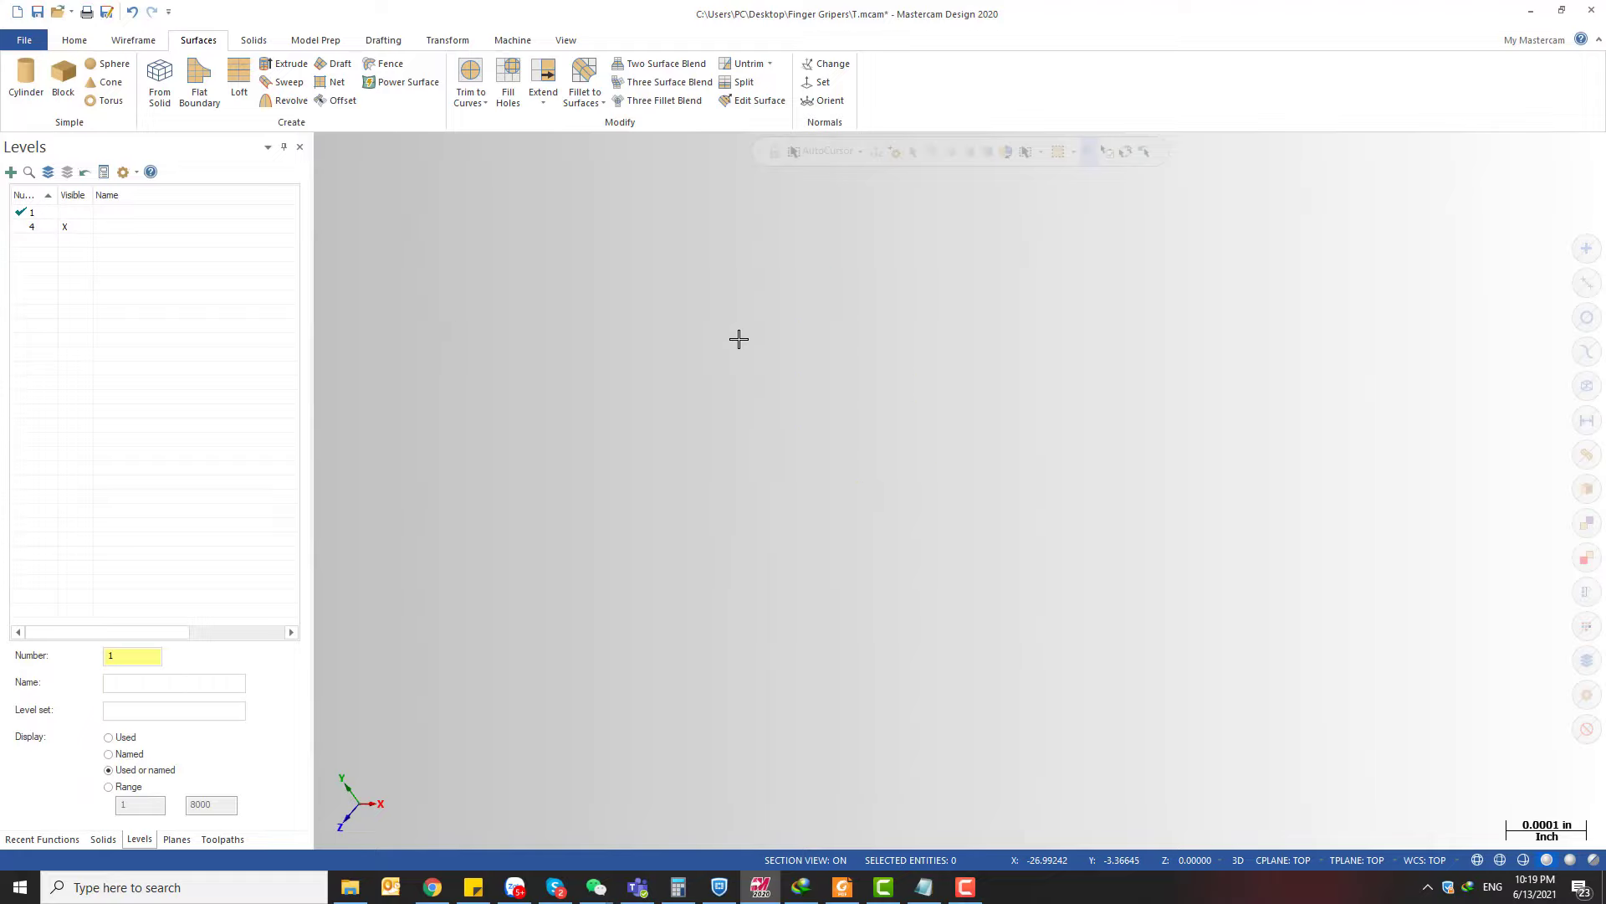
key("alt+1")
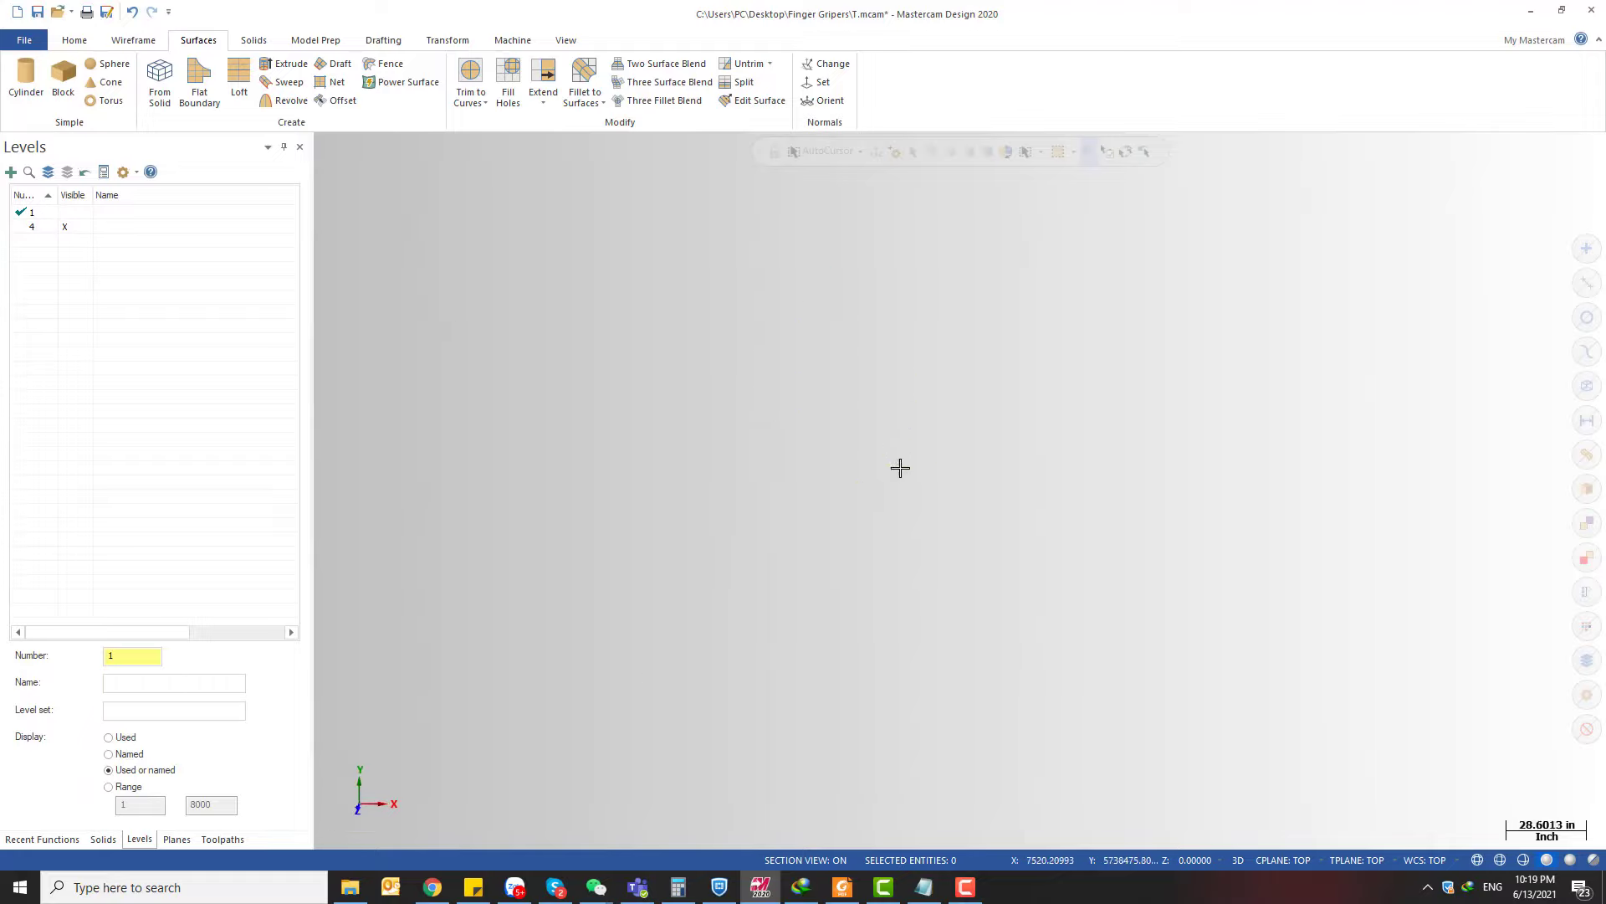
key("alt+F1")
middle_click_drag(900, 466, 896, 452)
scroll(805, 587, "down", 2)
scroll(933, 298, "up", 8)
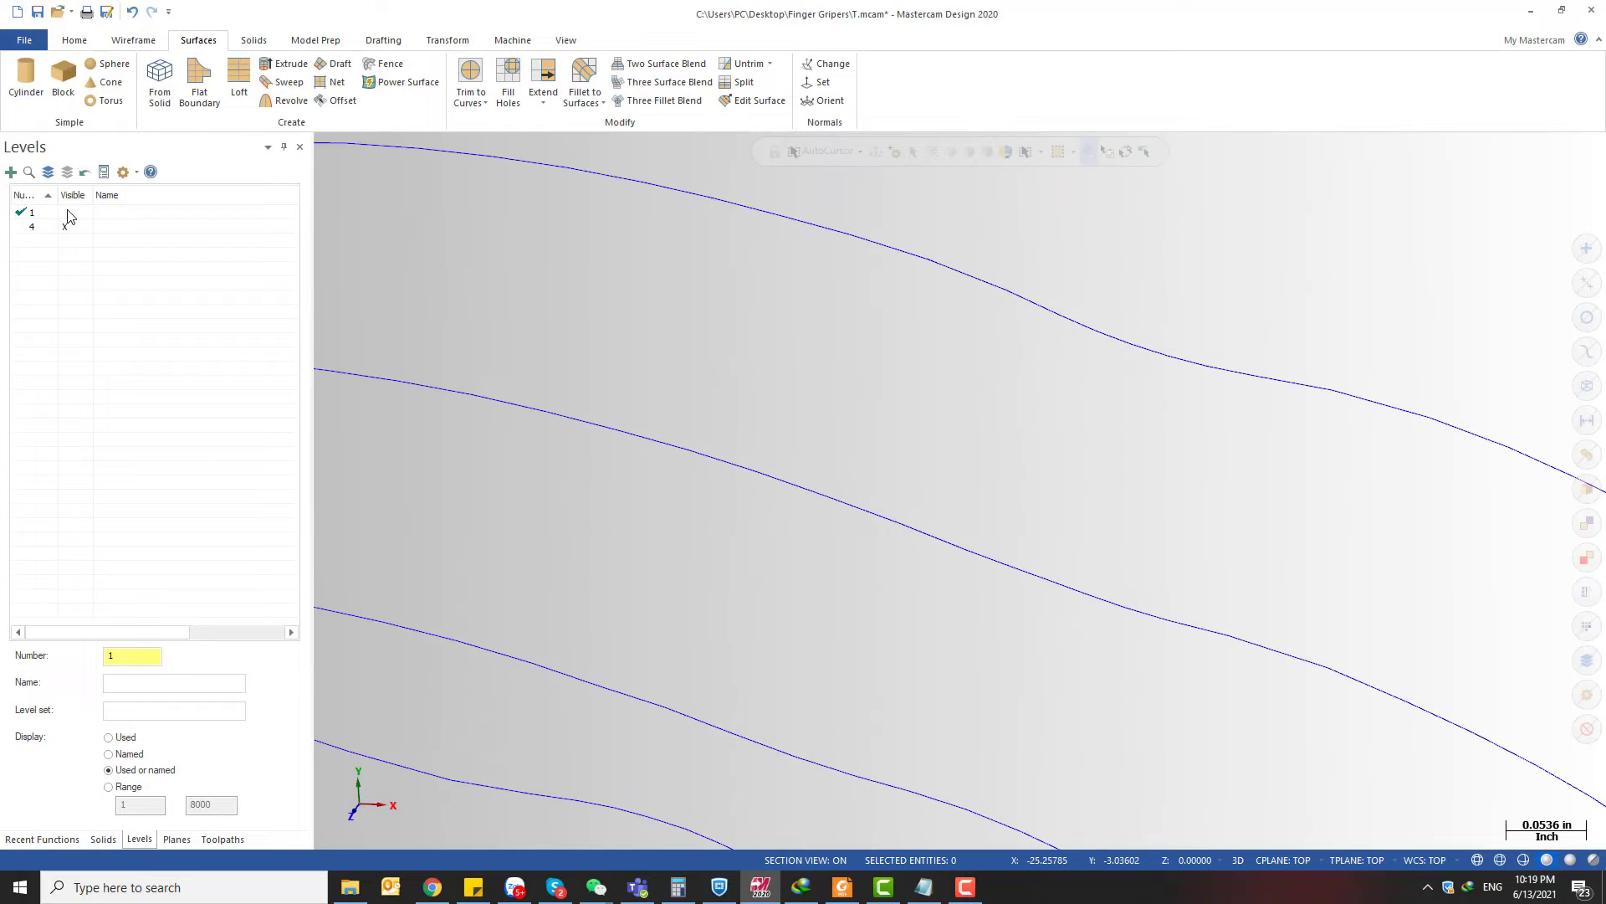
- Show the points on level 1 again and hide the line contours on level 4
left_click(69, 216)
scroll(927, 276, "down", 5)
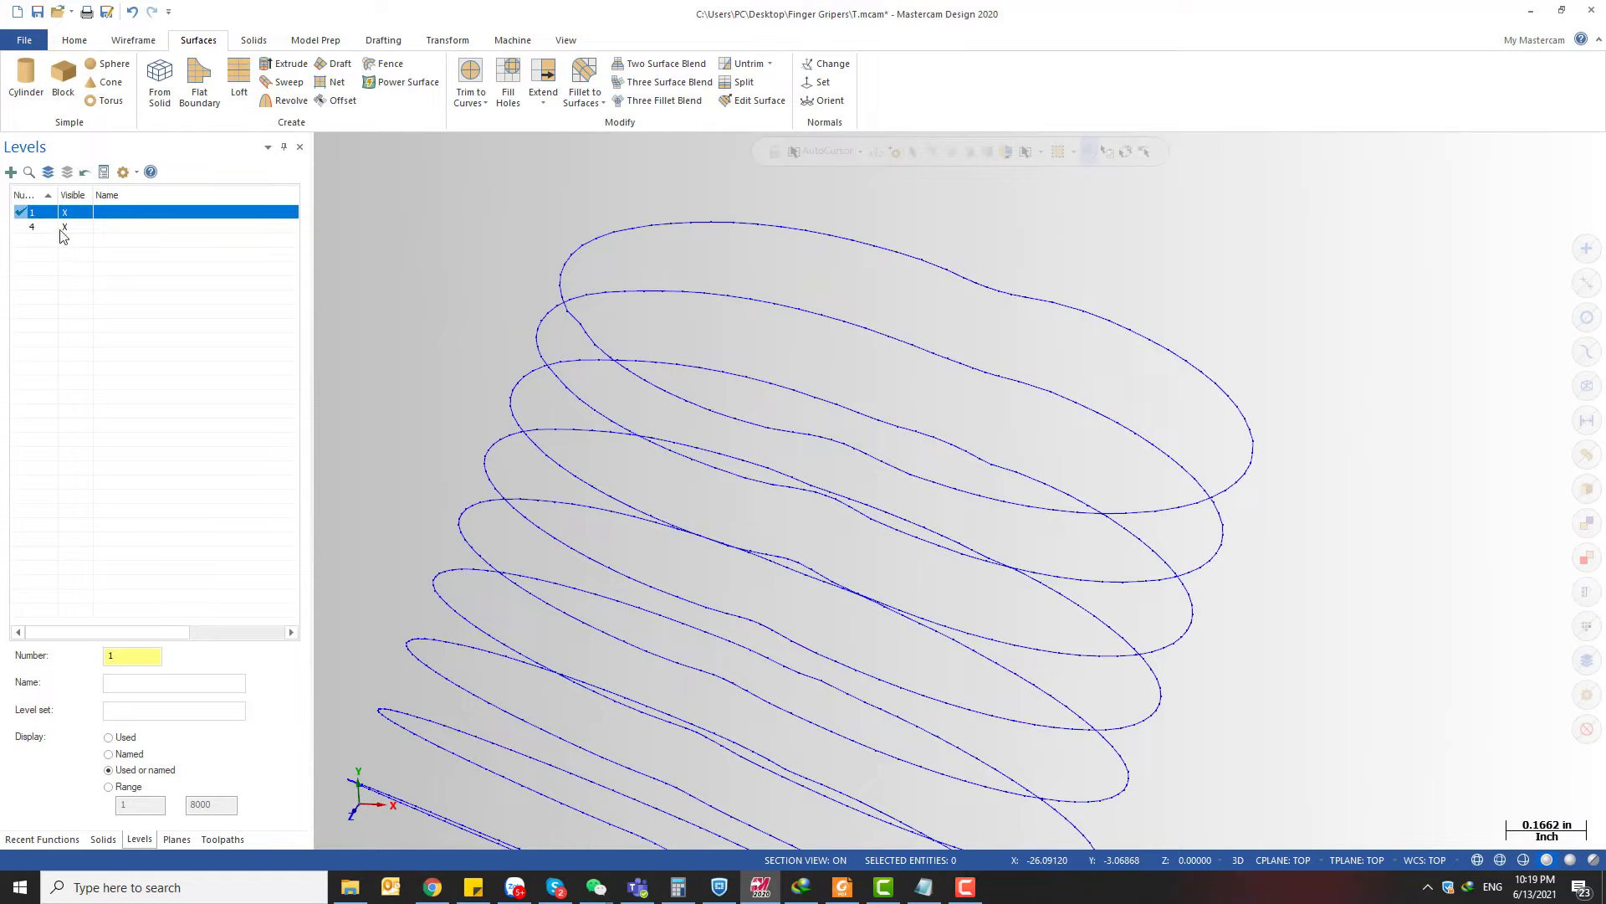
scroll(795, 334, "down", 6)
- Select all the points on level 1, set a different line width for them and clear the selection
left_click_drag(982, 703, 534, 200)
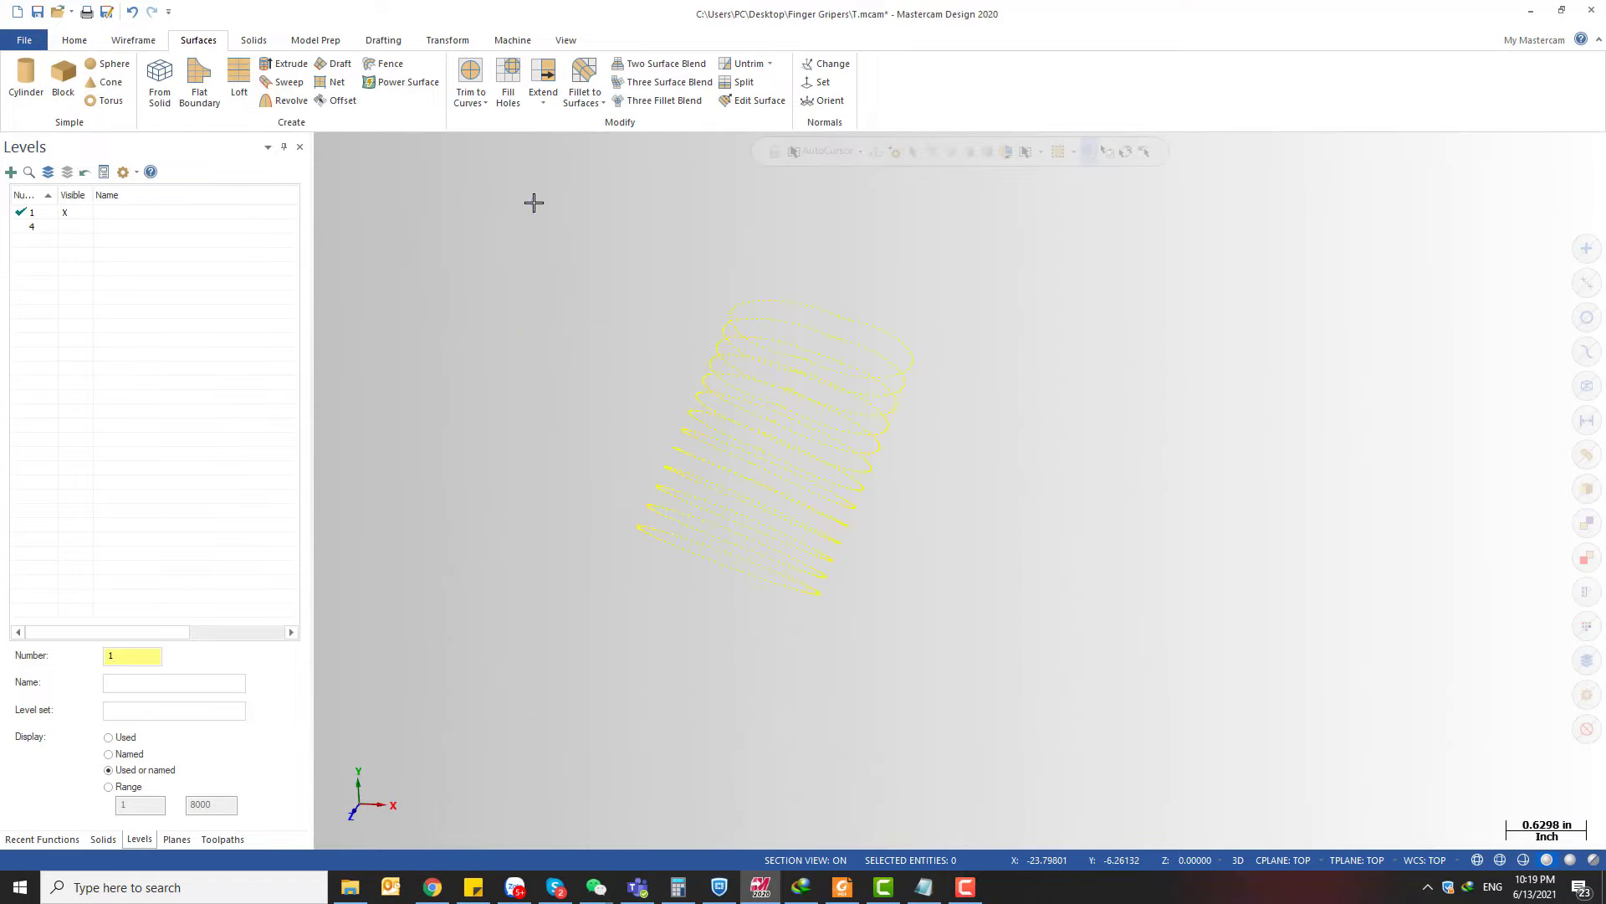
right_click(1205, 353)
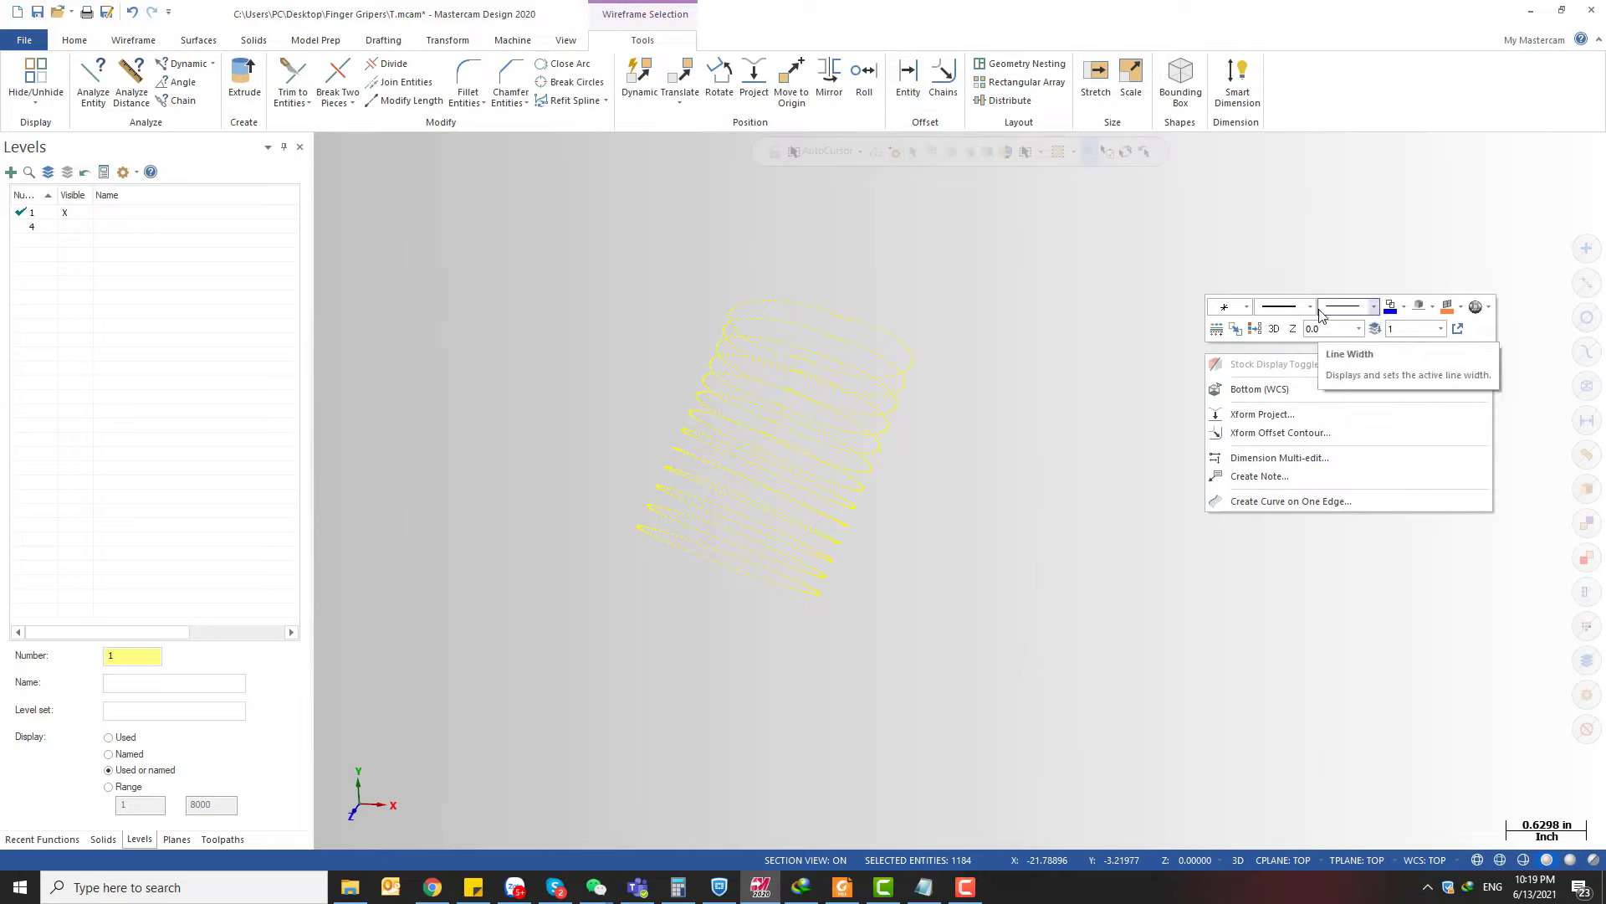
left_click(1373, 307)
left_click(1357, 343)
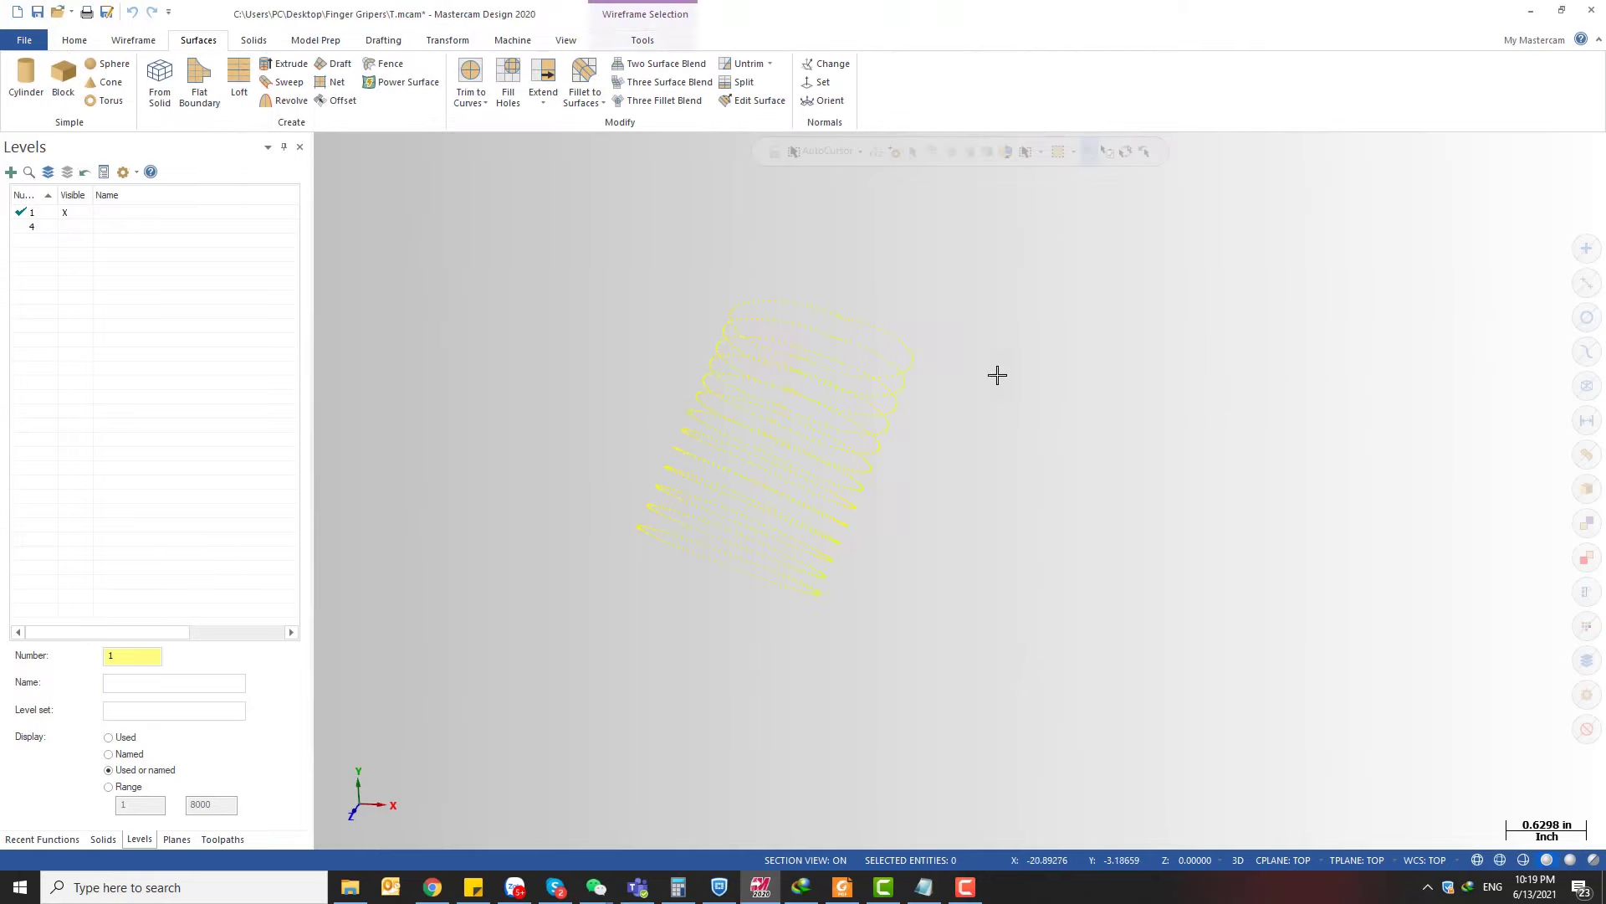
key("Escape")
- Show level 4 together with level 1 and examine how the line segments connect the points around the contours
scroll(789, 314, "down", 3)
scroll(789, 313, "up", 6)
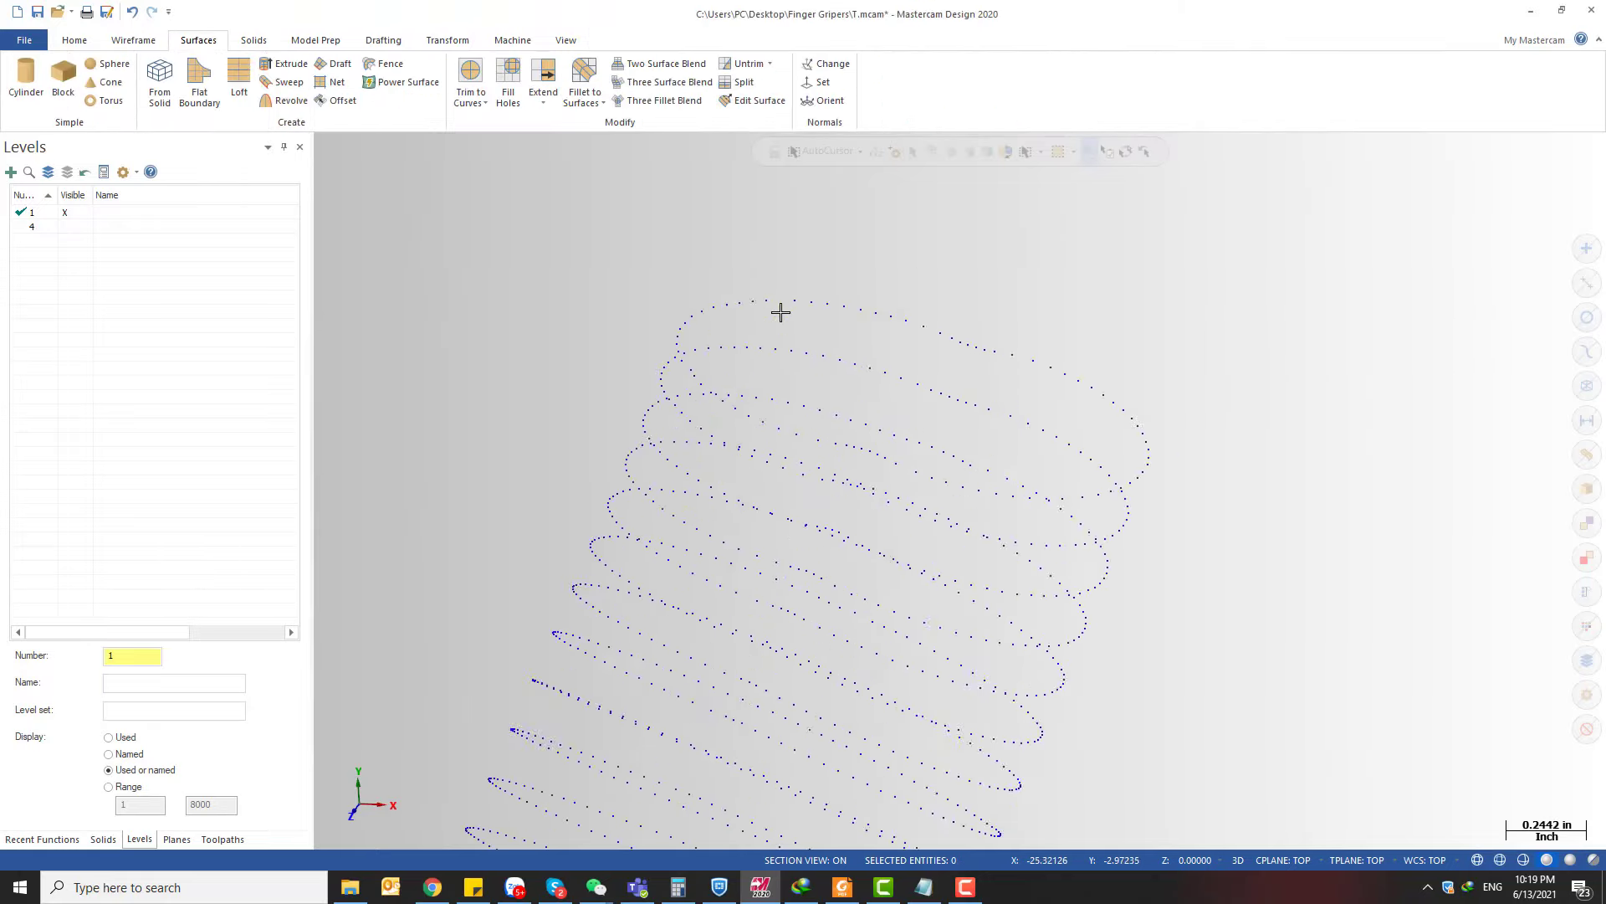
left_click(75, 231)
scroll(886, 334, "up", 6)
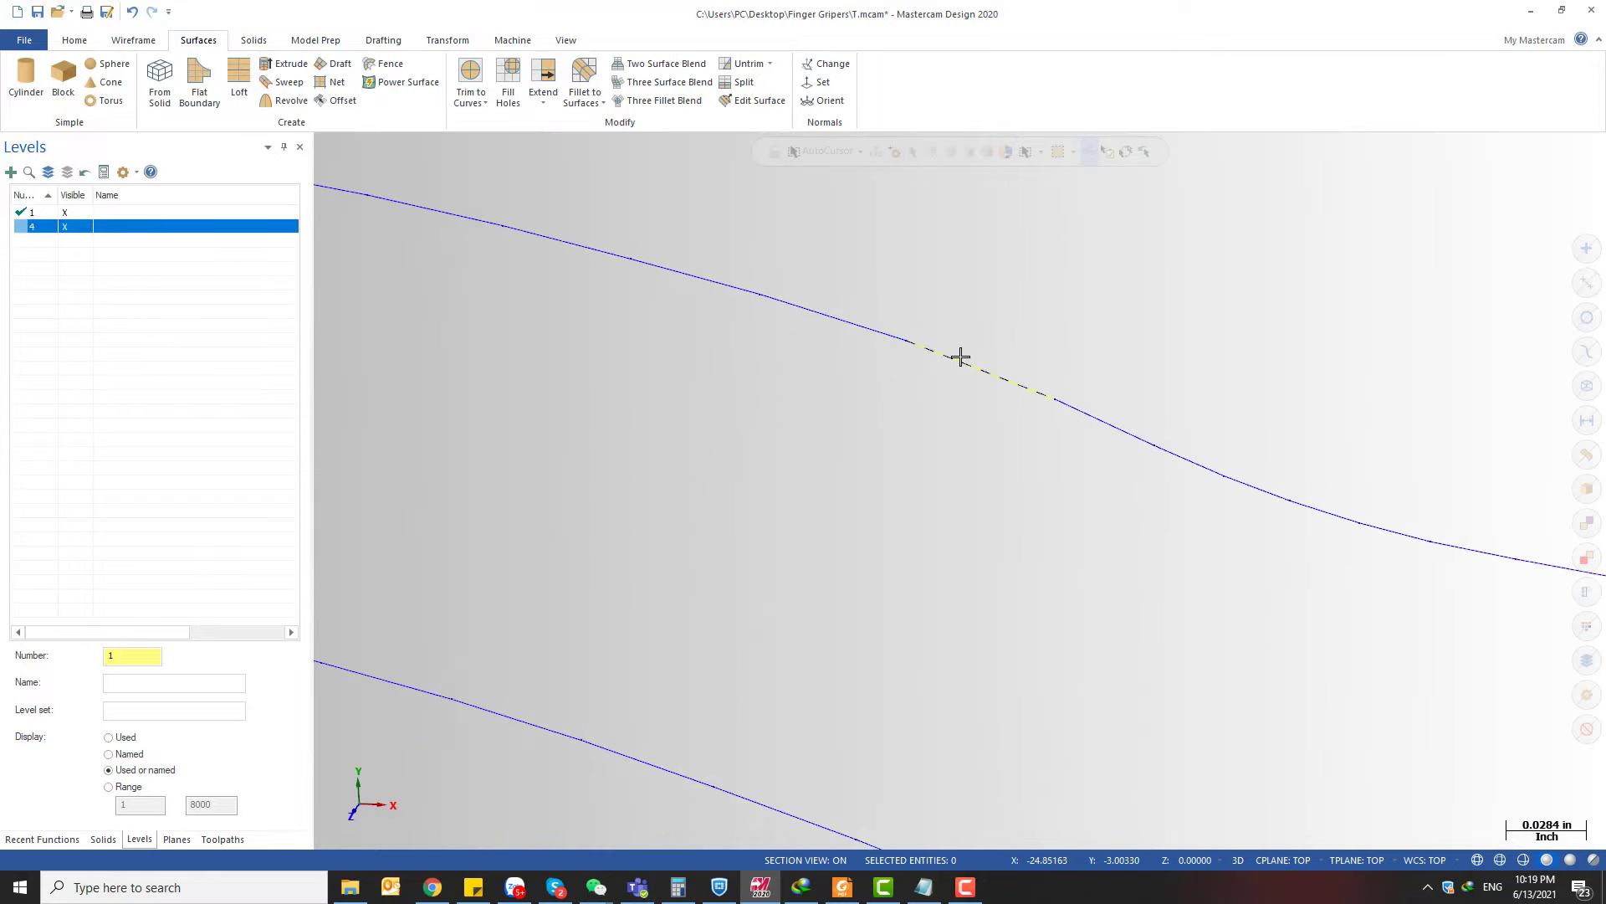
scroll(843, 324, "down", 2)
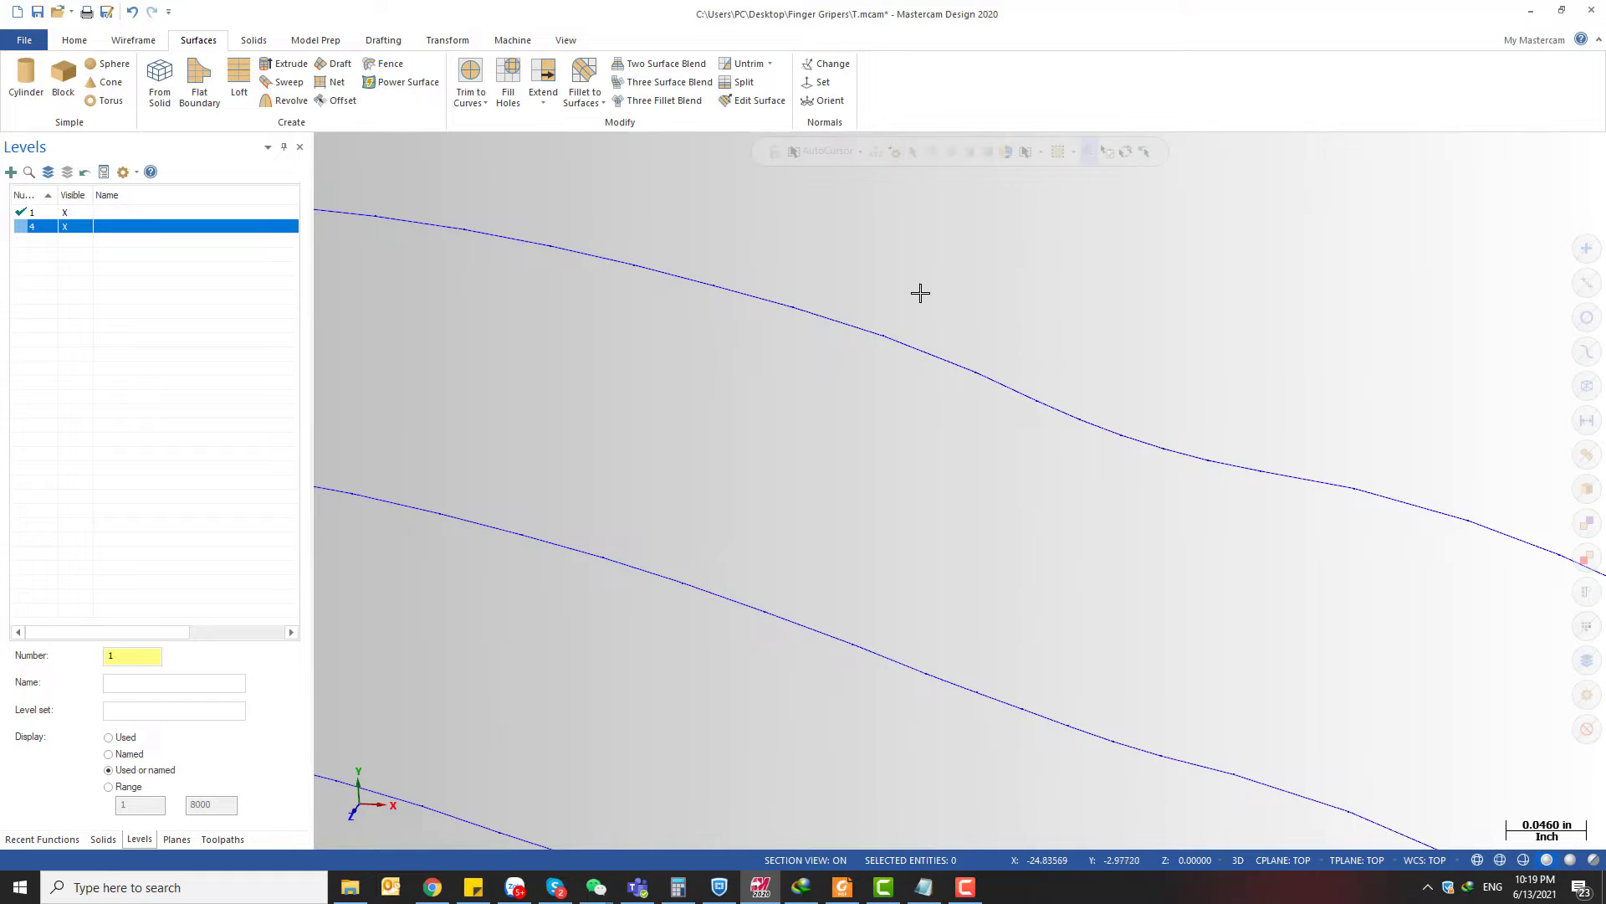
scroll(937, 285, "down", 4)
scroll(1163, 385, "up", 3)
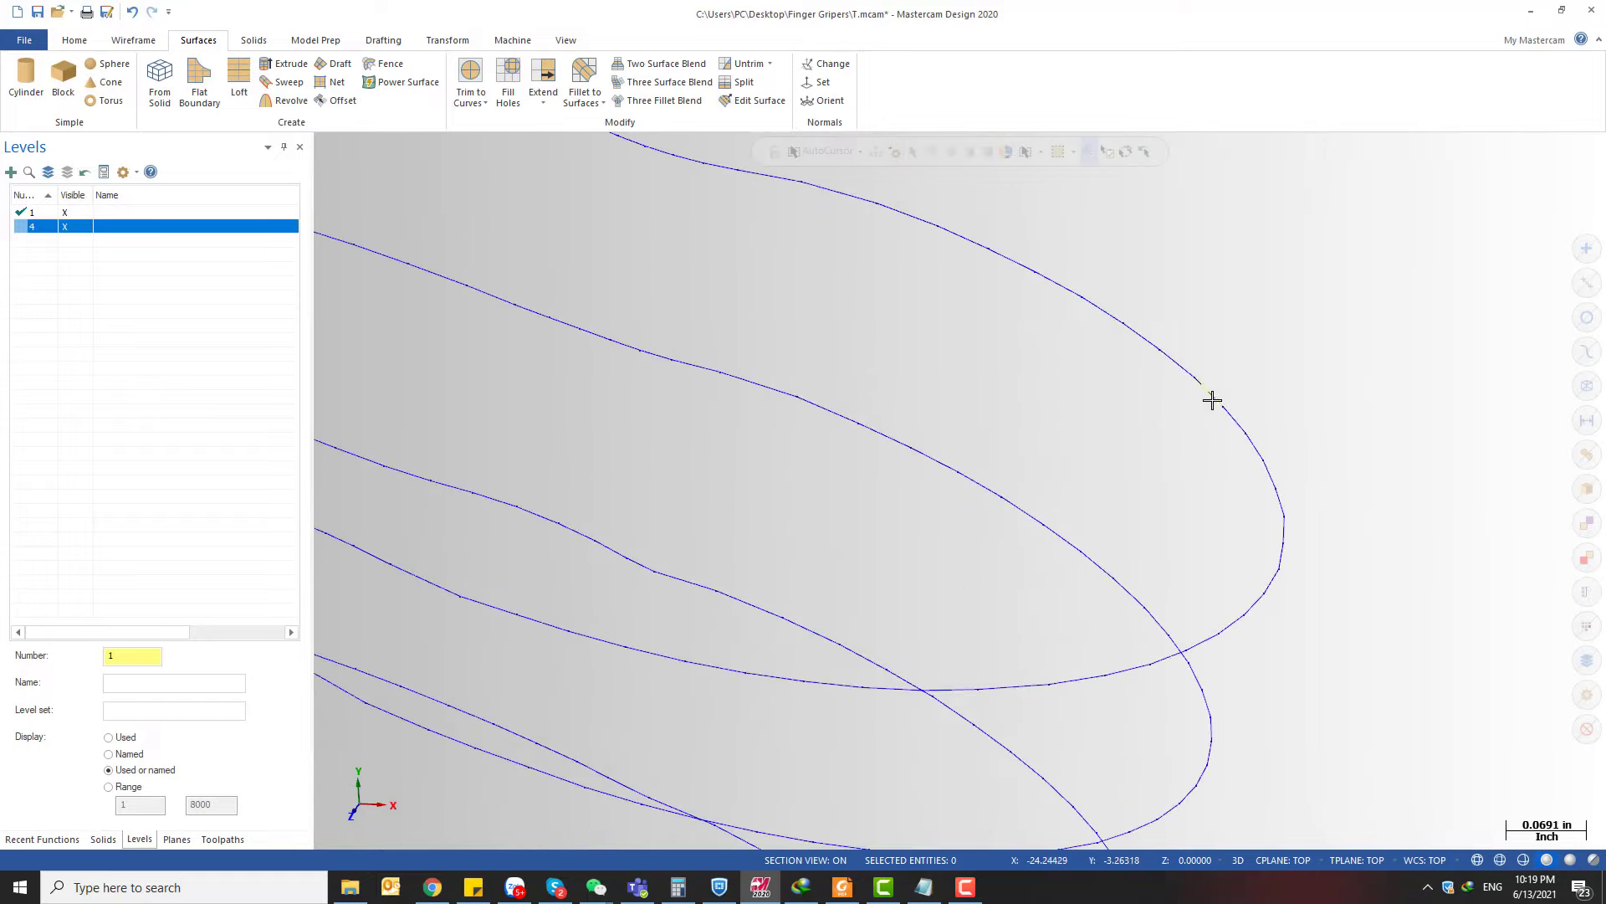
scroll(1213, 382, "down", 6)
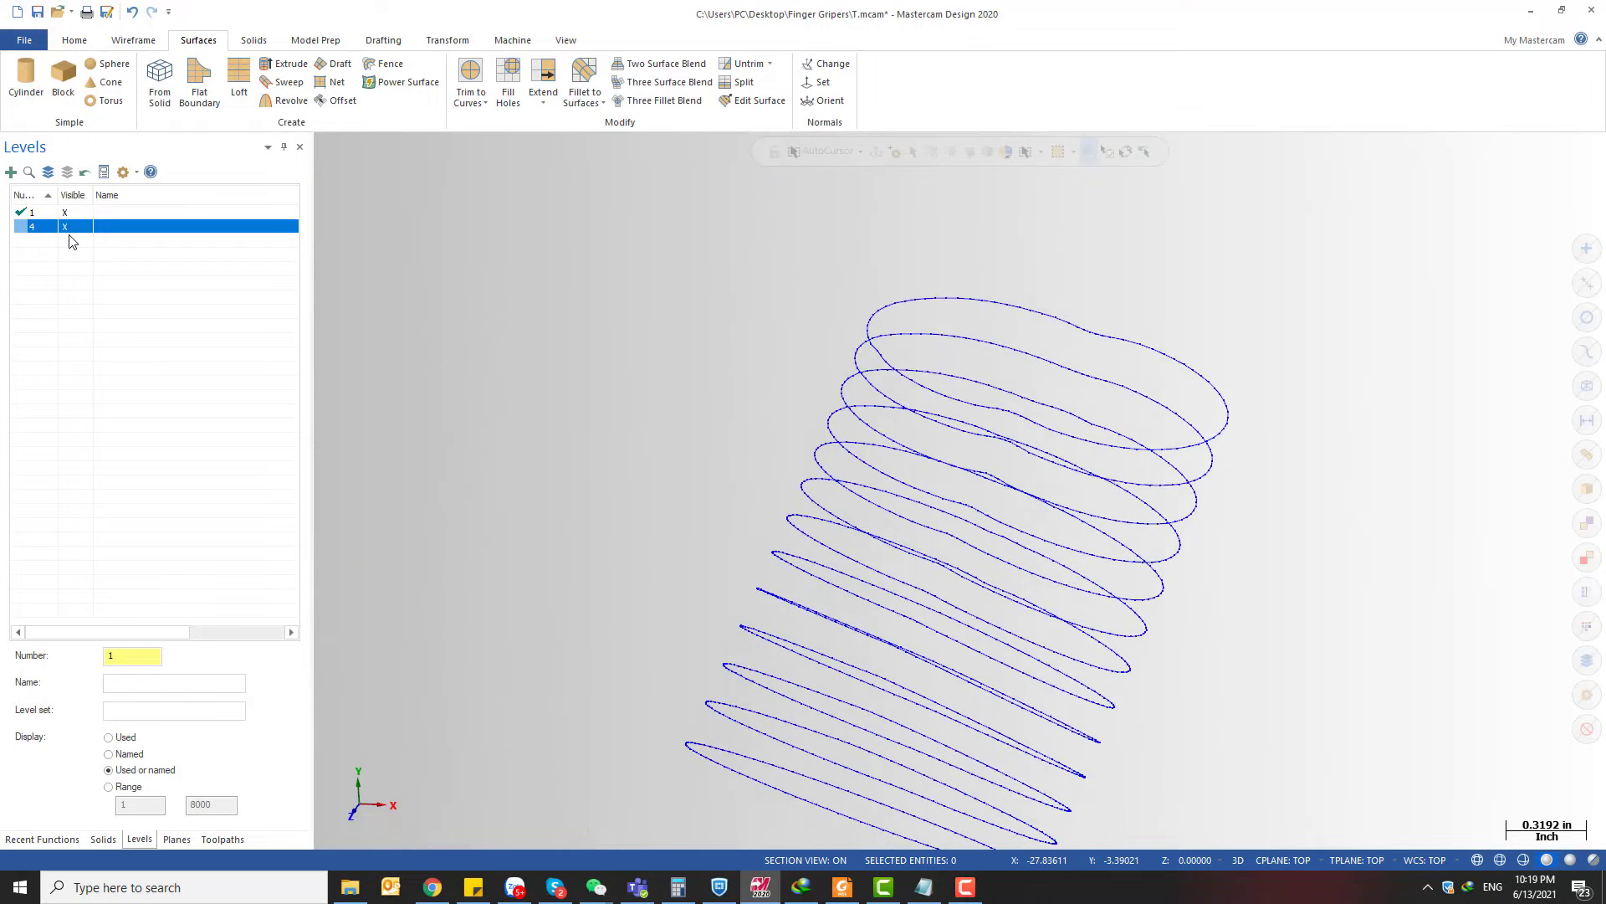
scroll(836, 280, "down", 2)
middle_click_drag(836, 280, 1088, 322)
scroll(1063, 322, "up", 9)
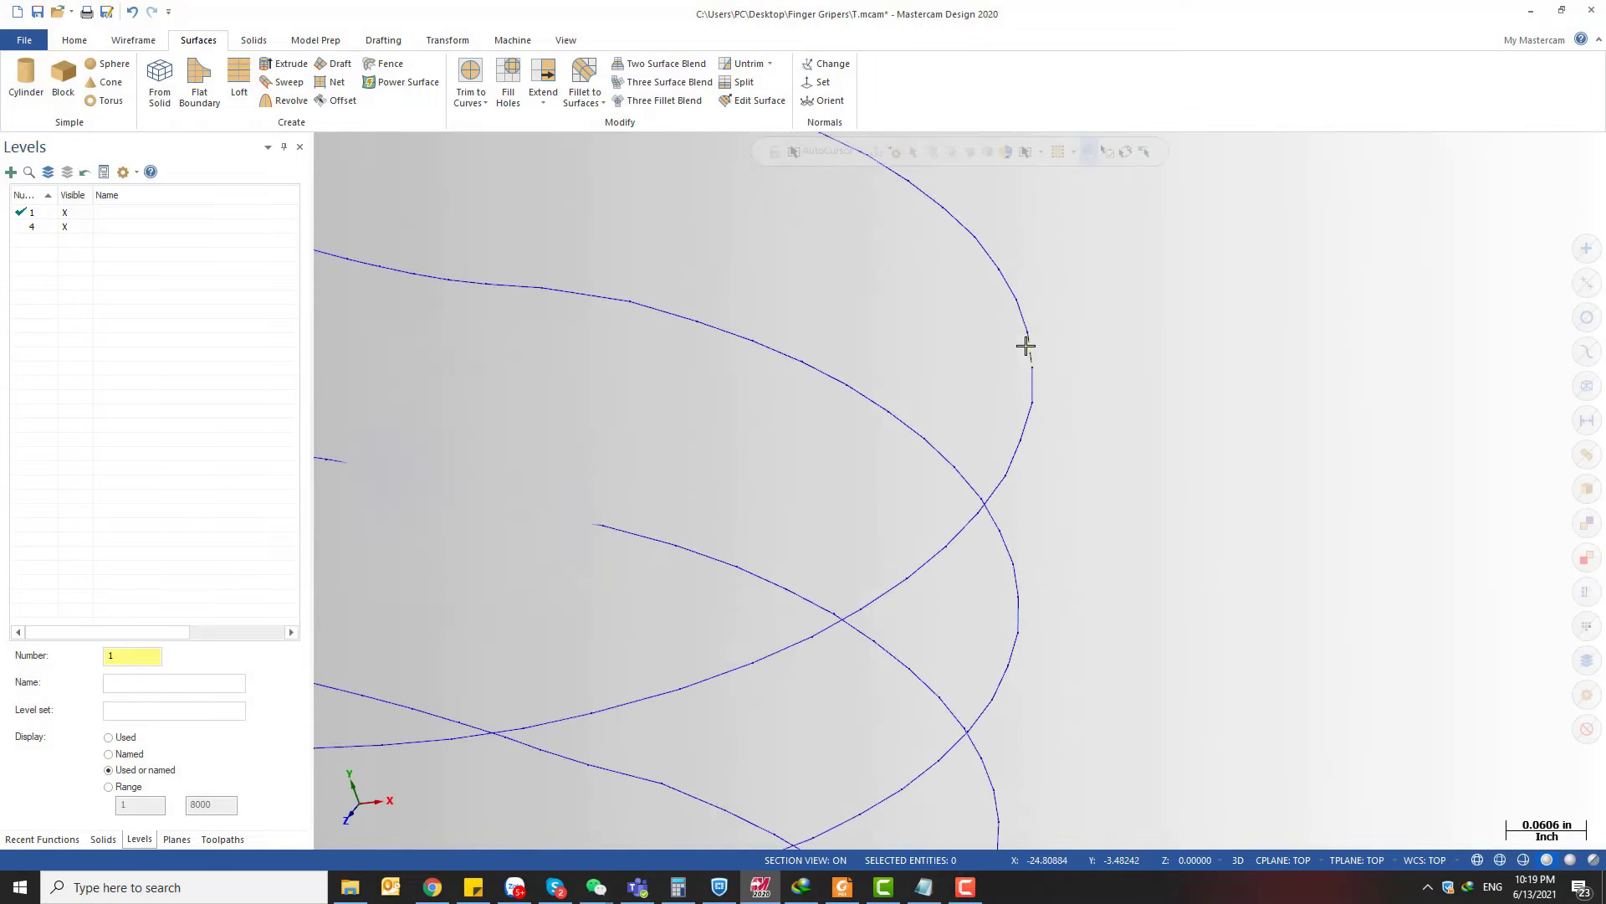
- Hide level 1 so that only the line contours on level 4 are displayed
left_click(64, 214)
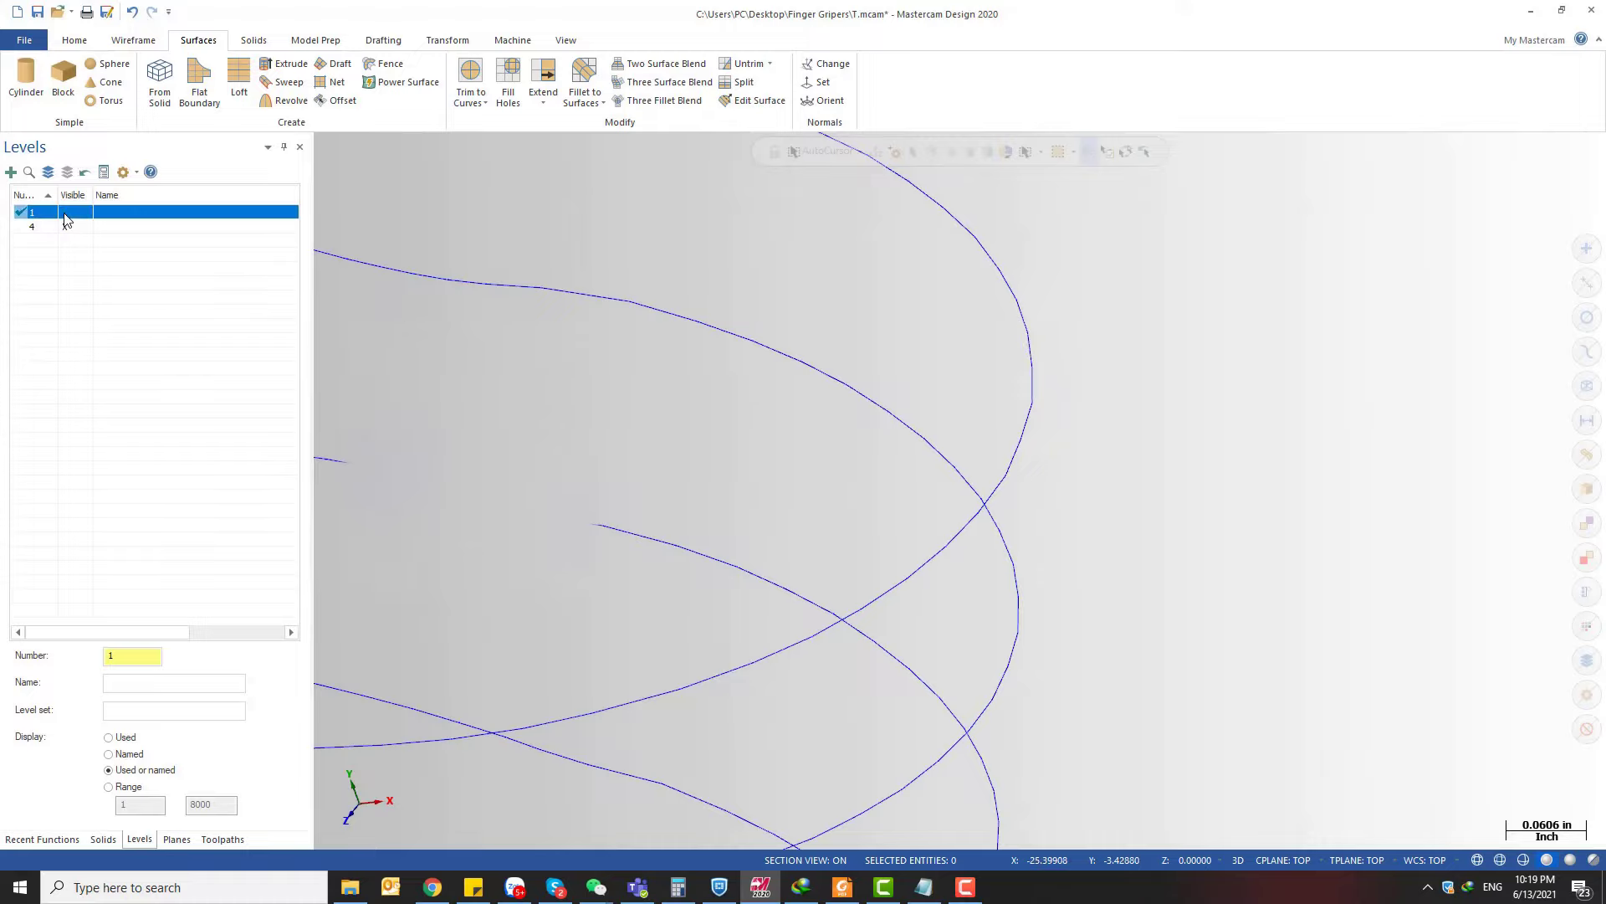
scroll(1016, 327, "down", 8)
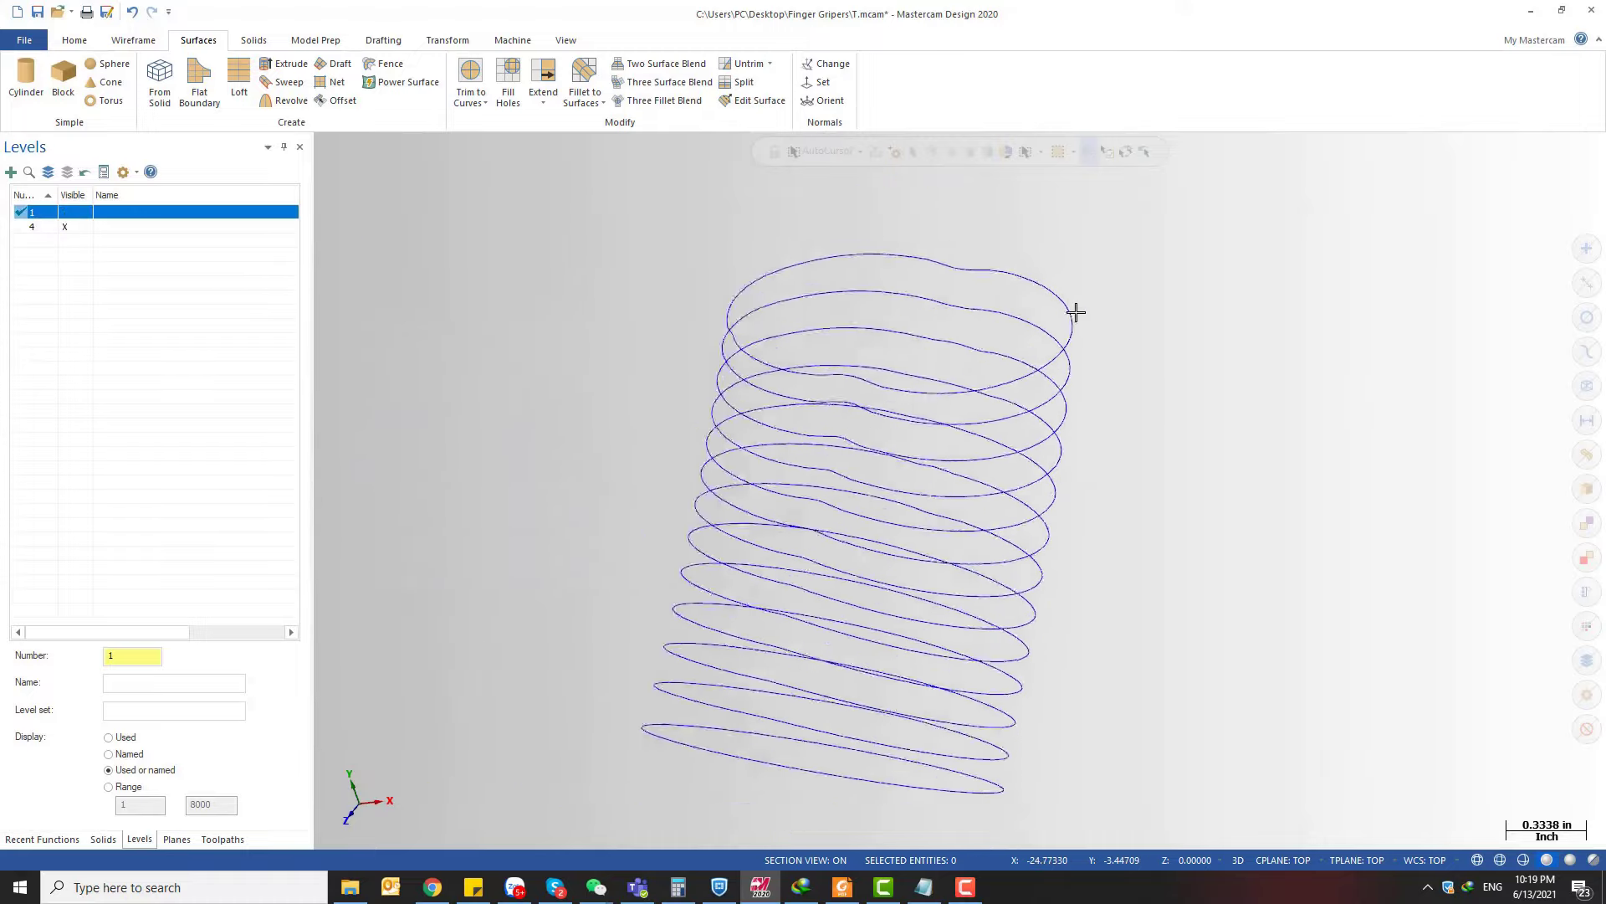
scroll(1110, 351, "up", 2)
middle_click_drag(652, 309, 717, 316)
- Merge (BIG PORT) TA THROTTLE BODY_offset_3d.txt into the part as splines, keeping the merged file levels
left_click(25, 42)
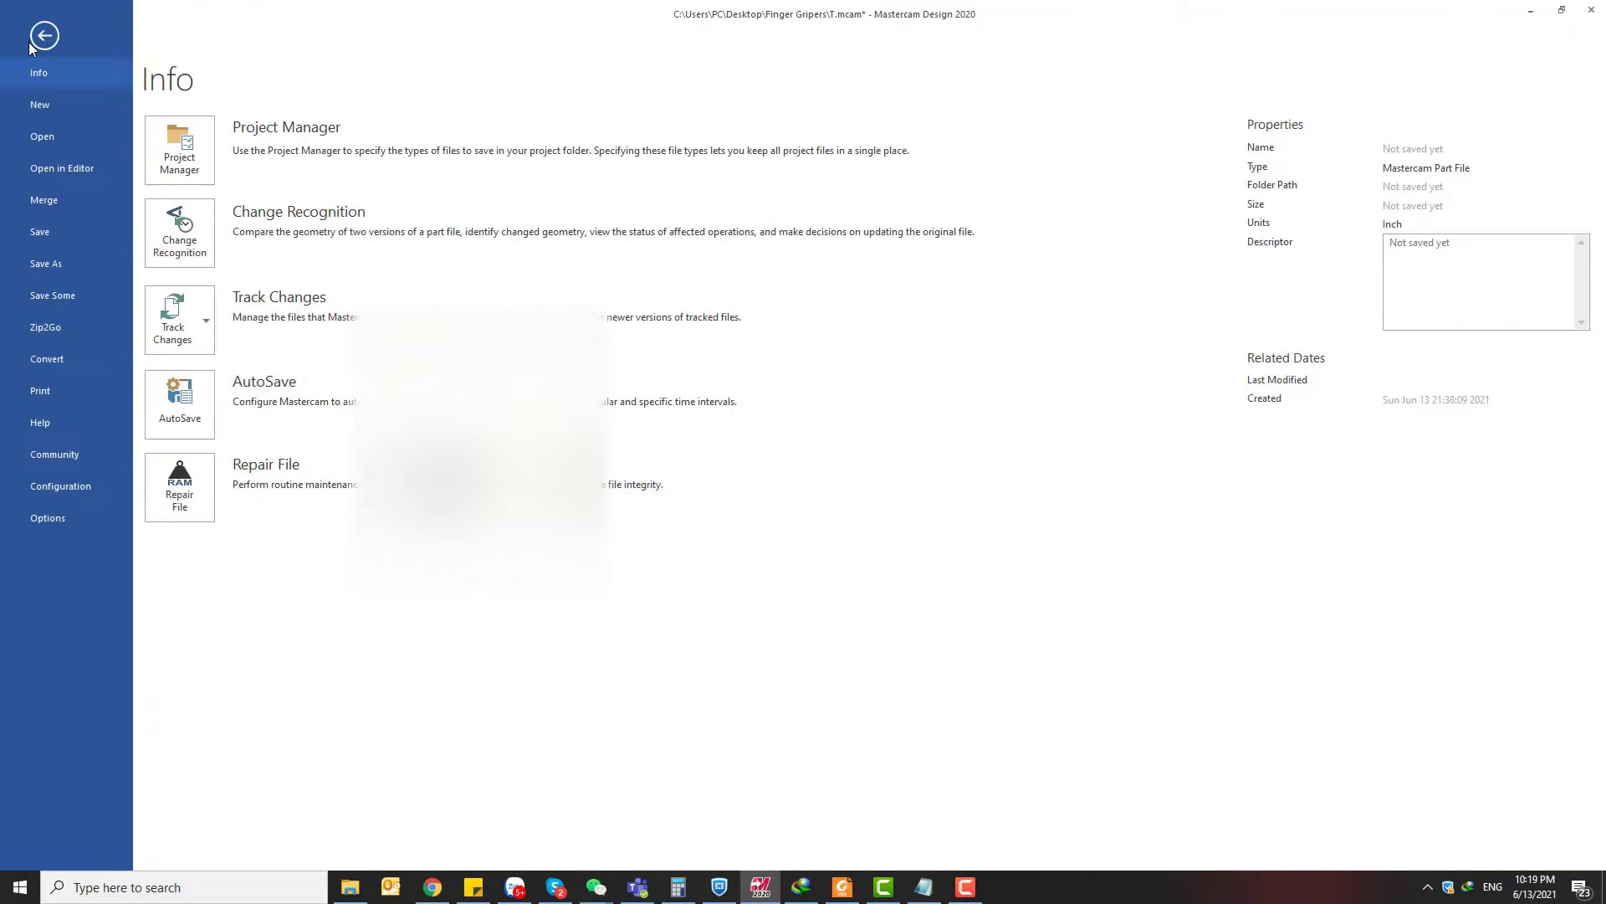
left_click(77, 134)
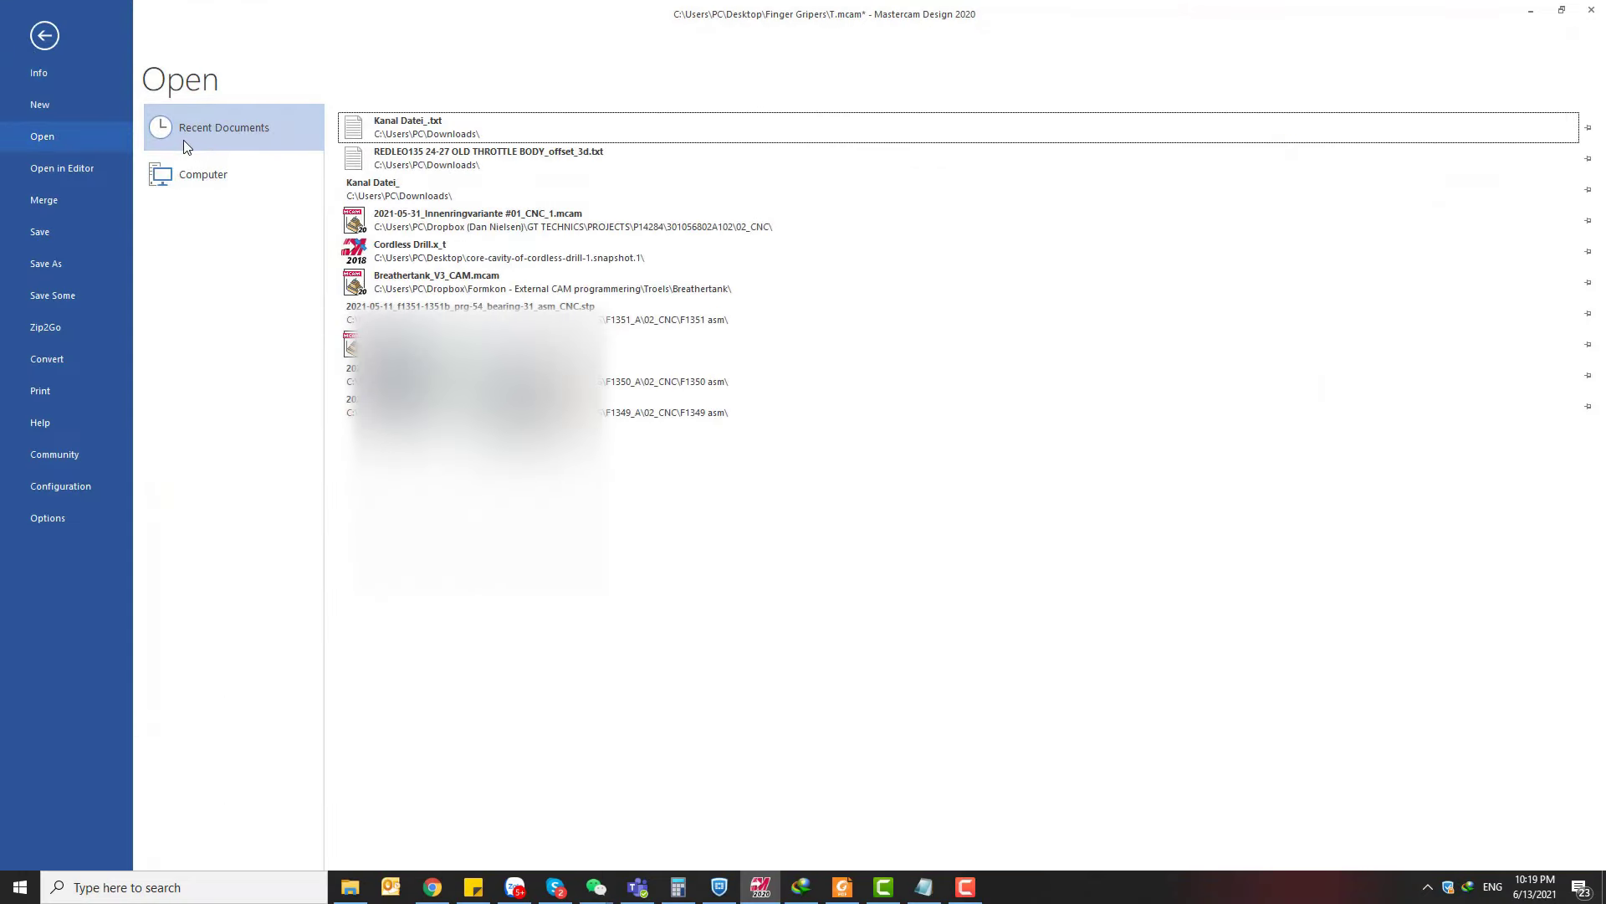
left_click(72, 204)
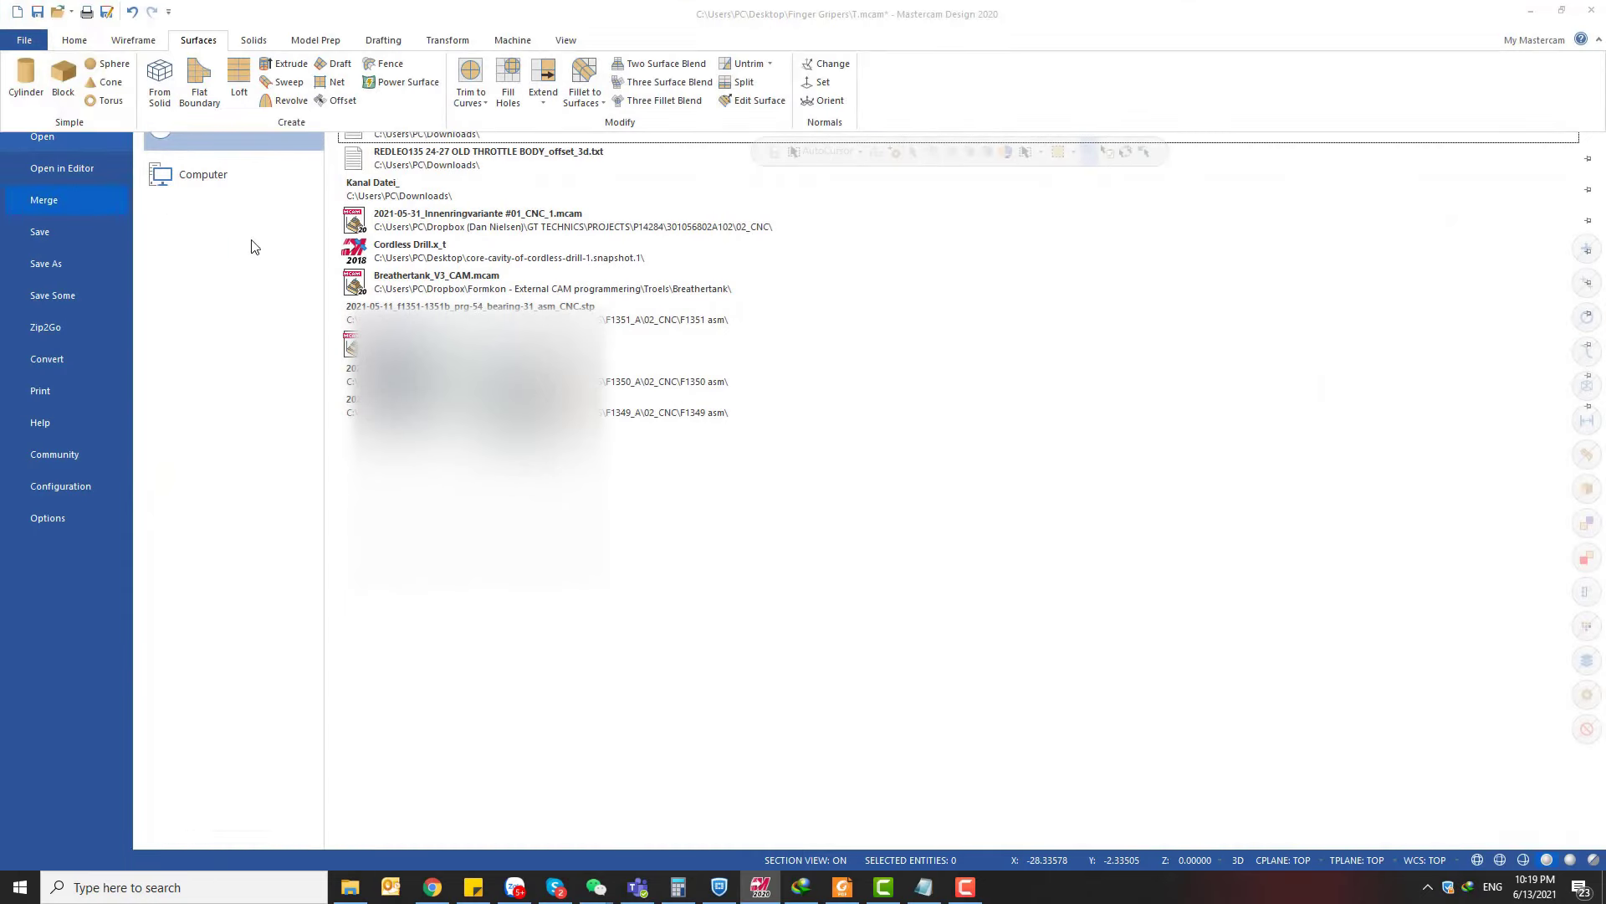
left_click(1169, 649)
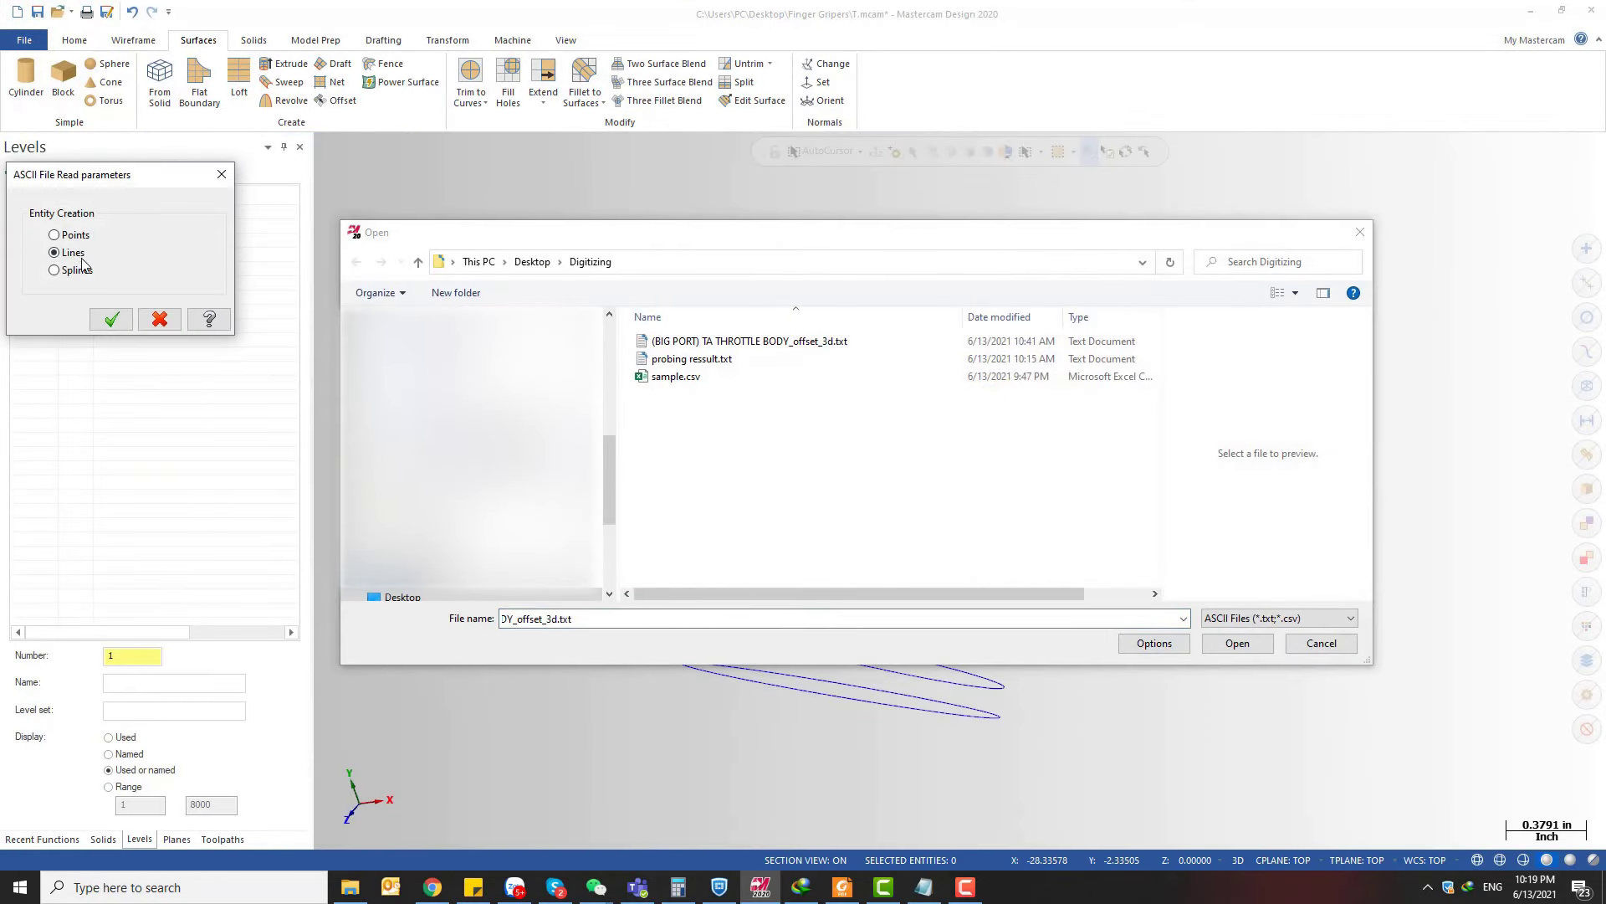
left_click(112, 319)
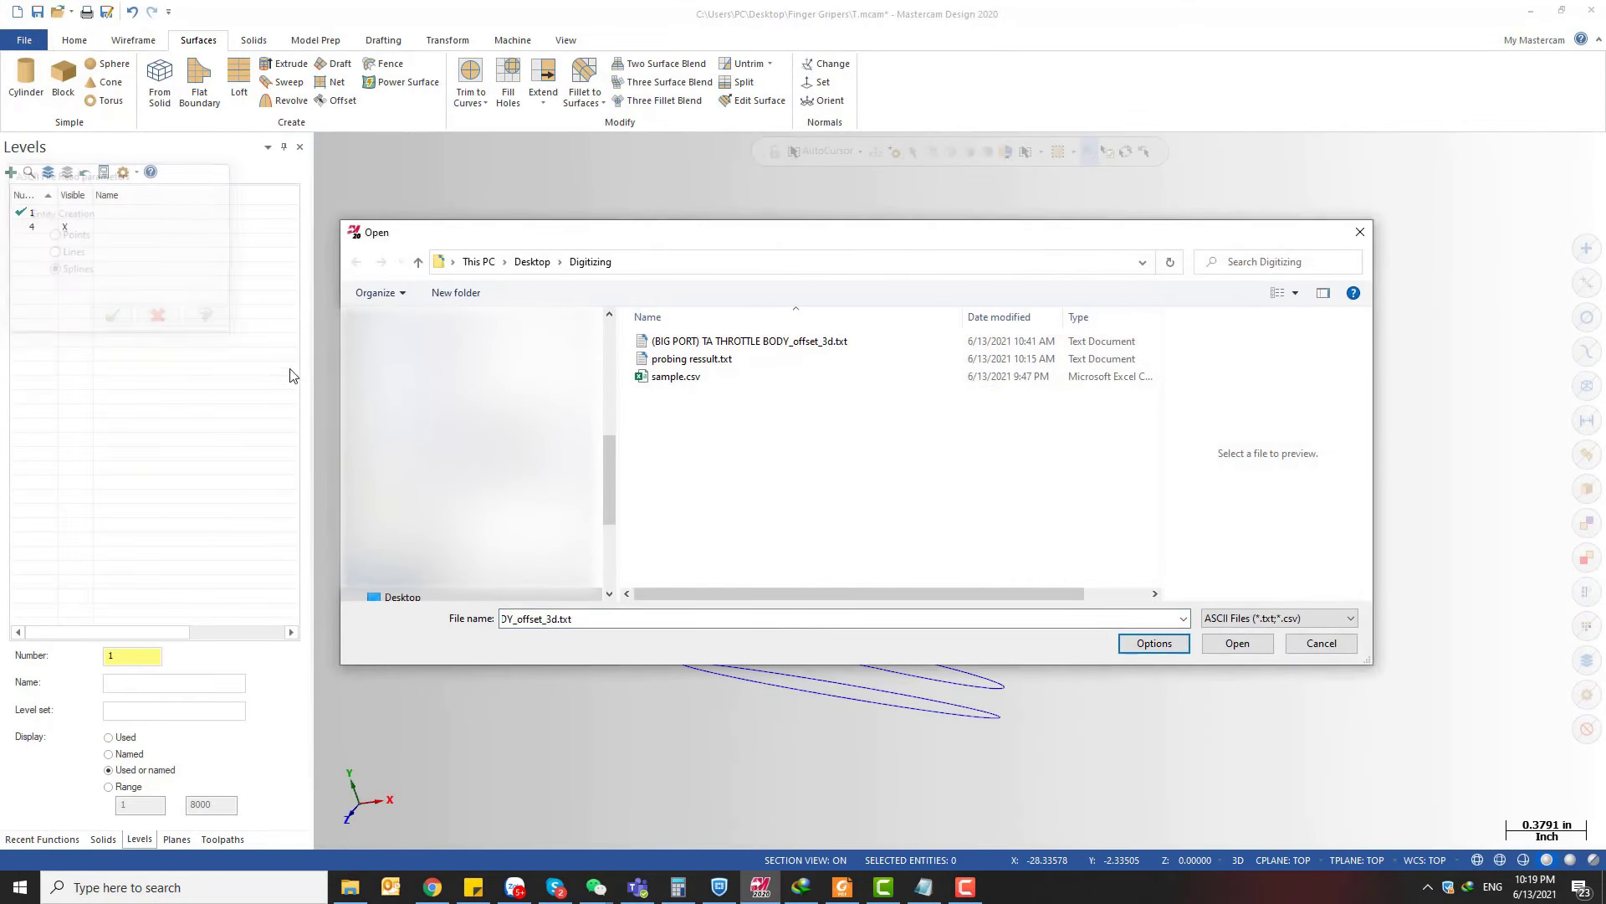
left_click(901, 341)
left_click(1226, 647)
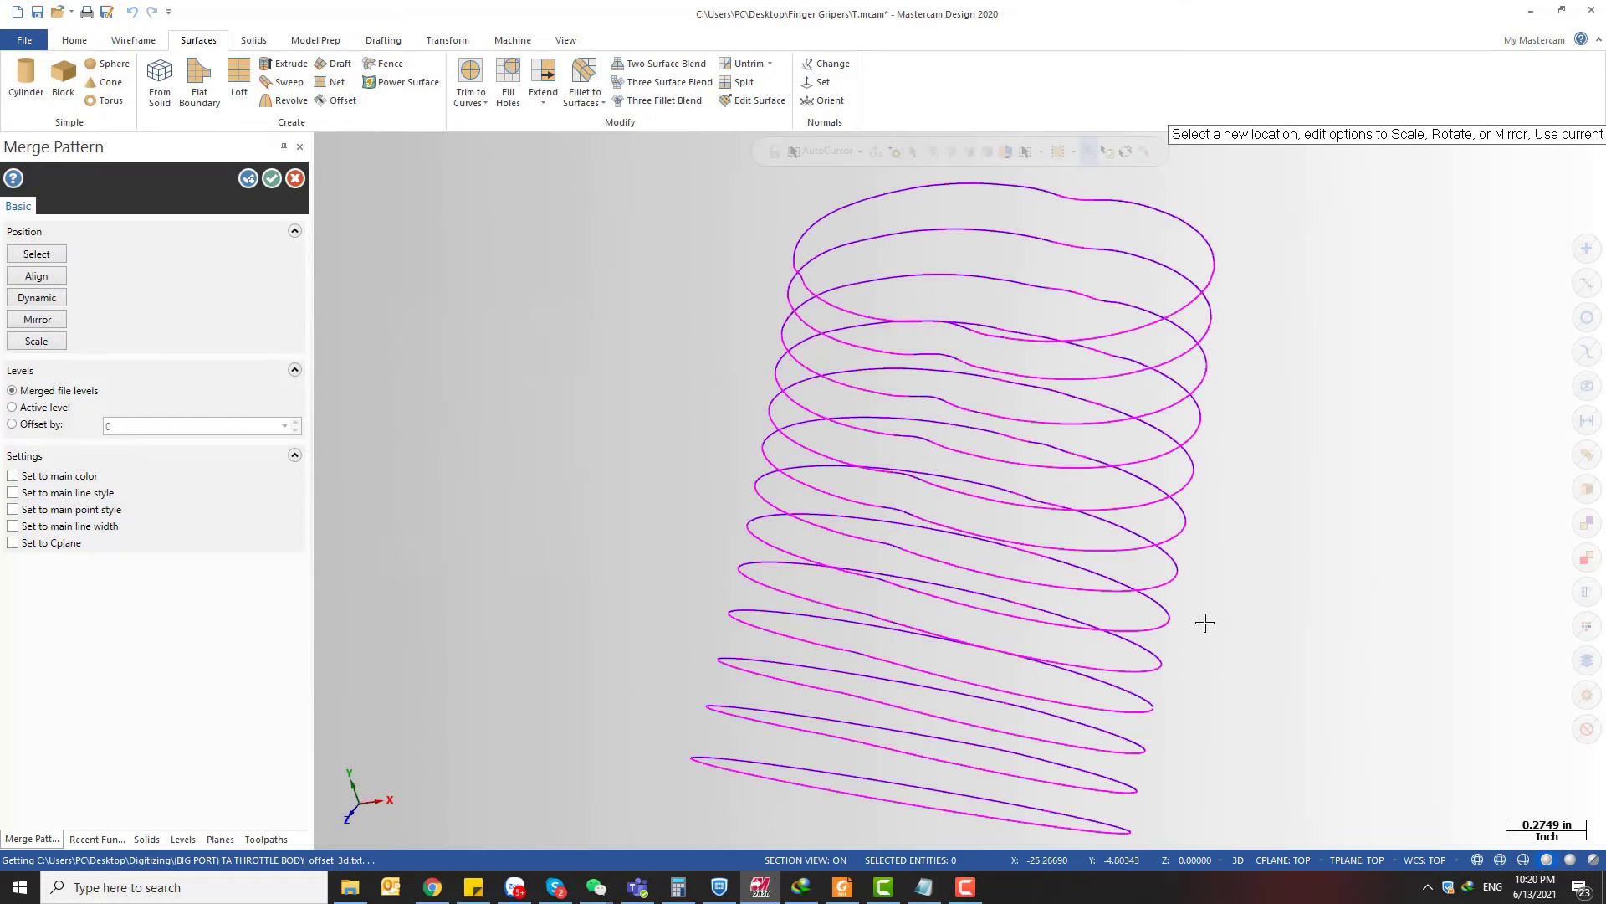
left_click(272, 178)
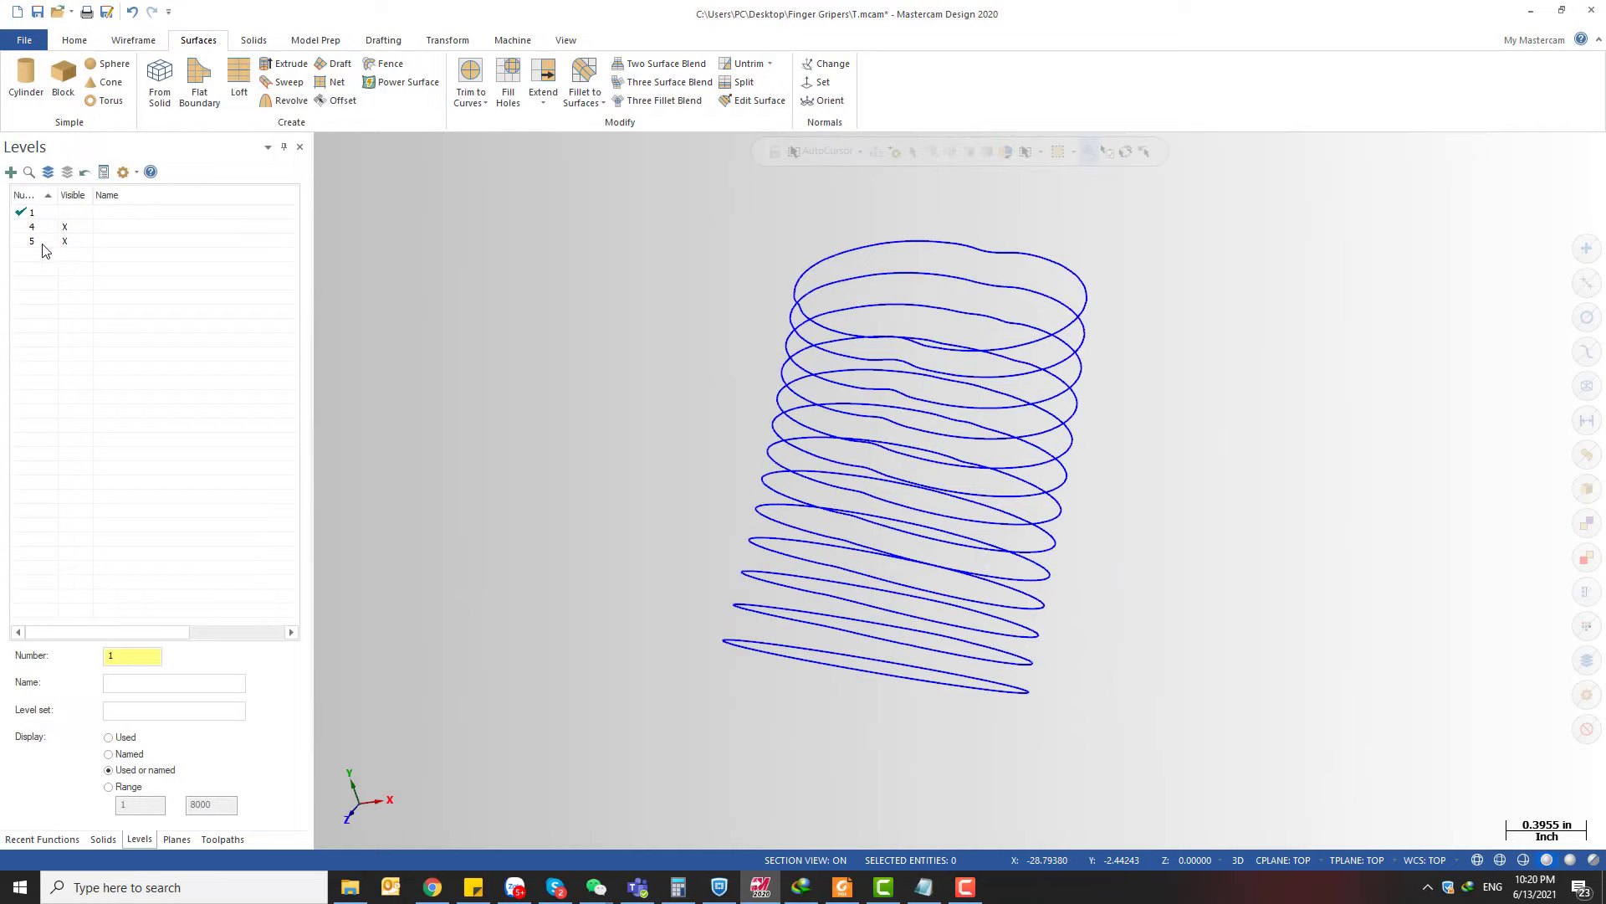
- Hide level 4 and examine the smoothness of the spline contours on level 5
left_click(67, 237)
scroll(1015, 262, "up", 5)
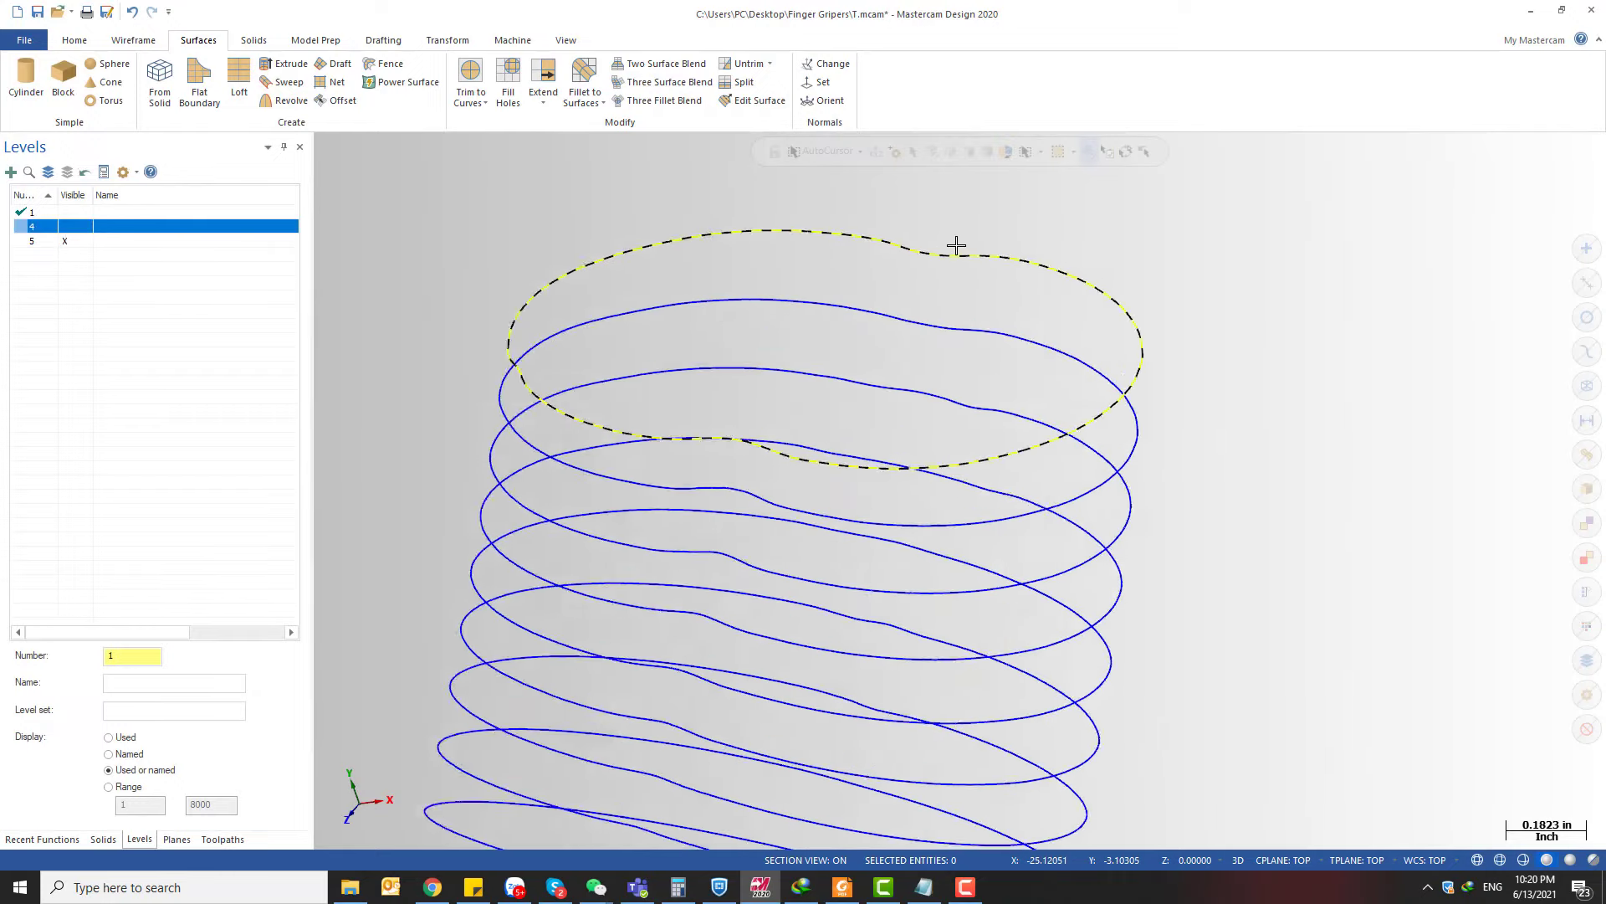
scroll(996, 259, "down", 3)
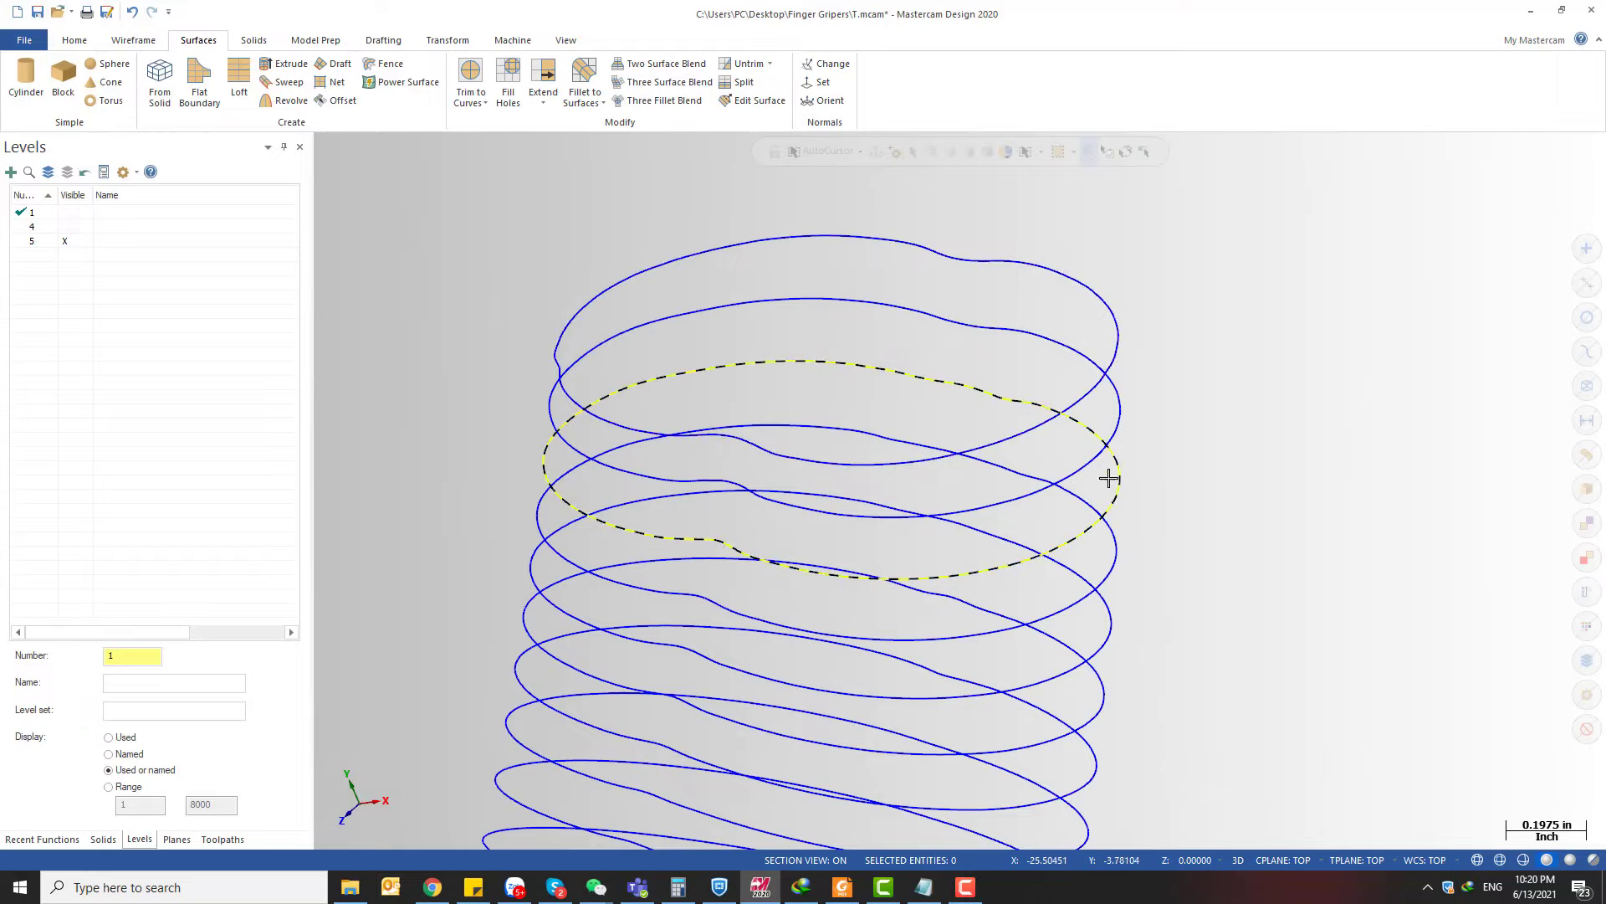
scroll(1090, 258, "up", 2)
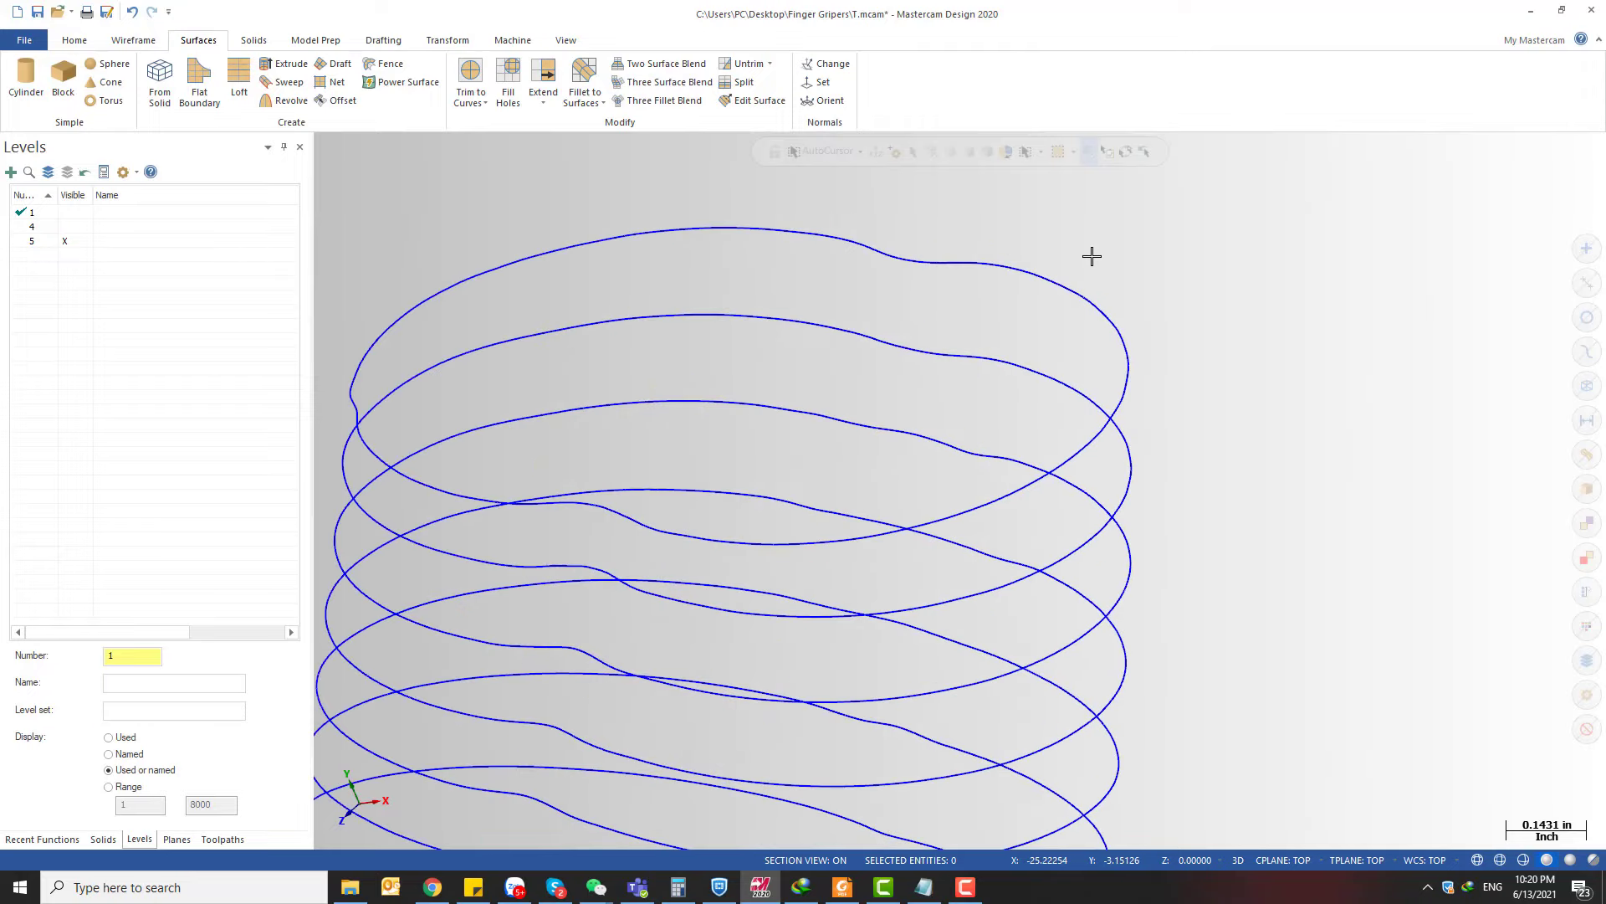
- Show level 4 together with level 5 and compare the line segments with the splines up close
left_click(95, 228)
scroll(943, 265, "up", 6)
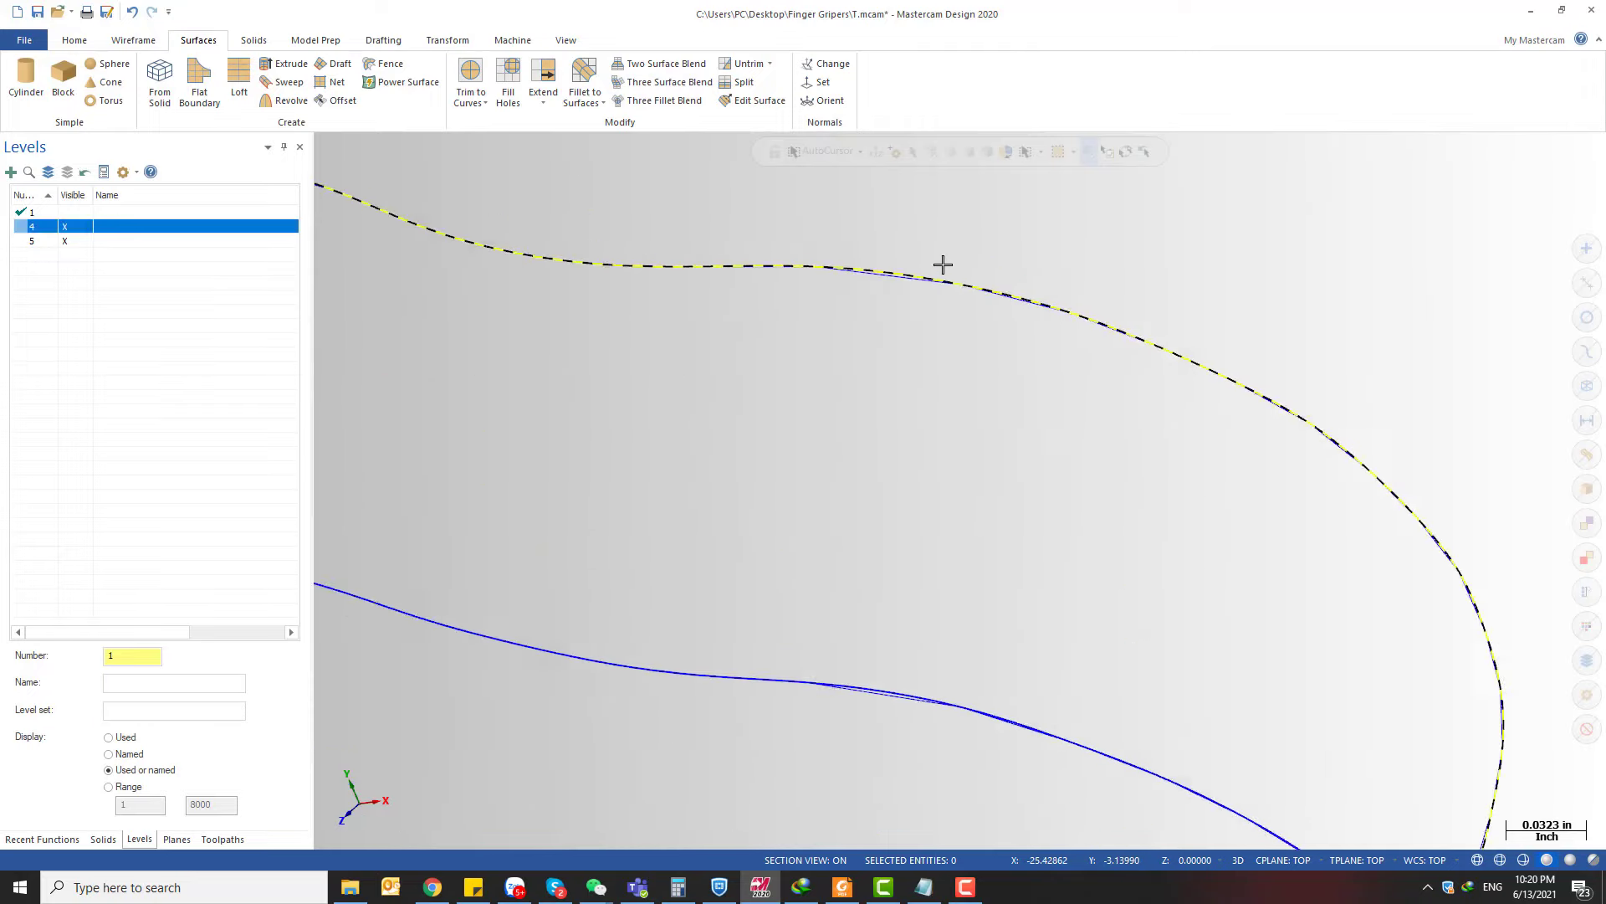
scroll(943, 264, "up", 1)
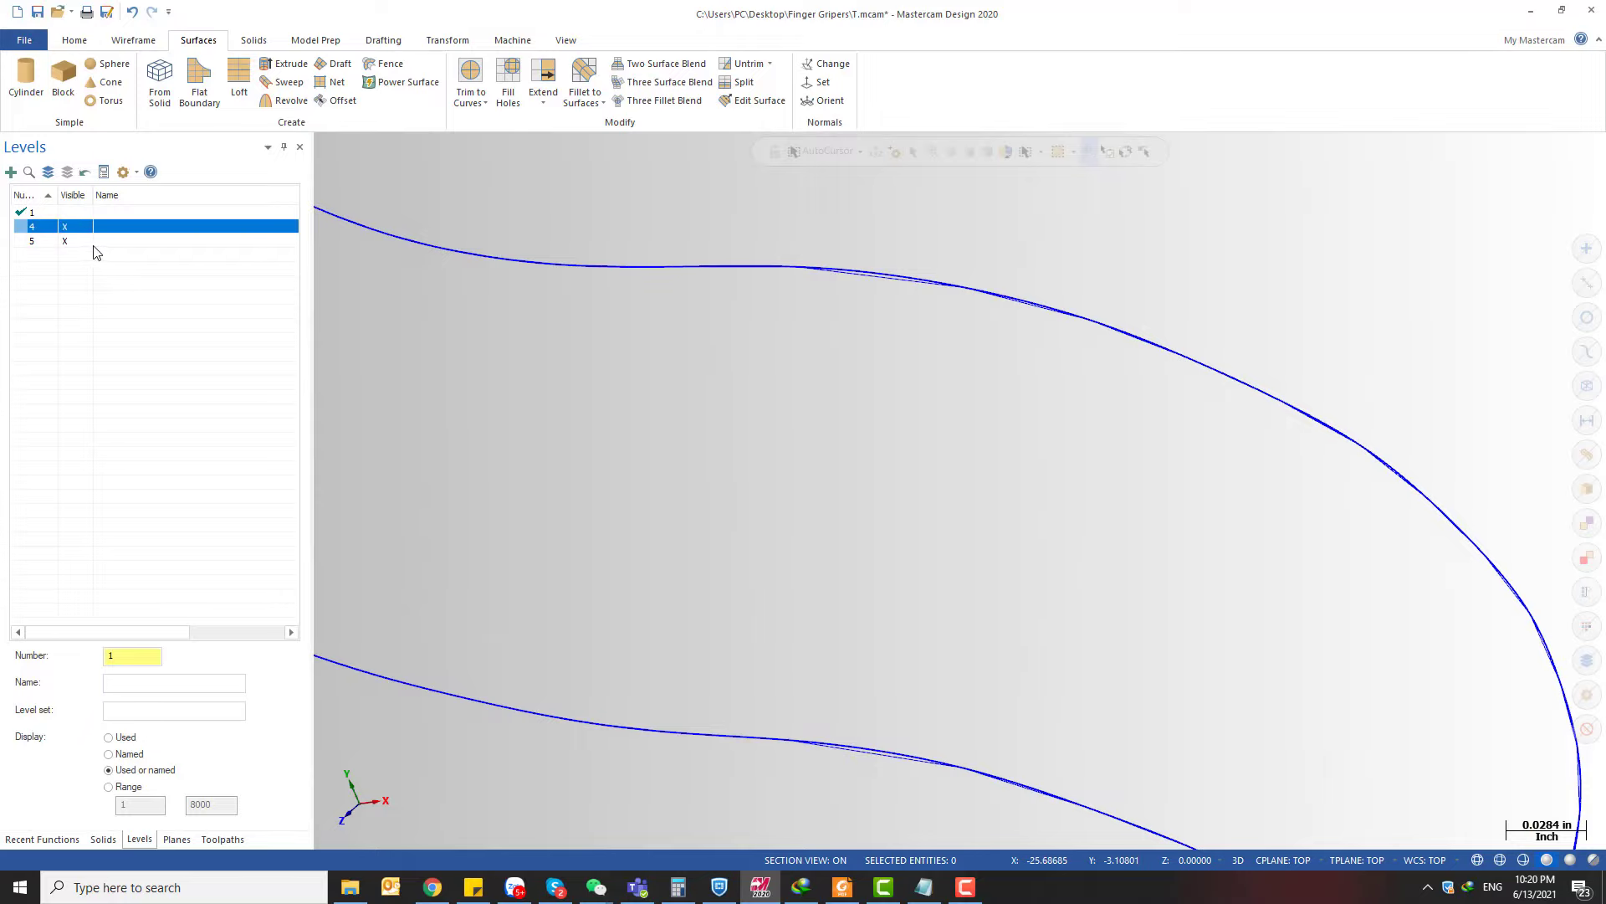
- Hide level 4 again and examine the stack of spline contours on level 5 from several angles
left_click(65, 227)
scroll(1080, 222, "down", 8)
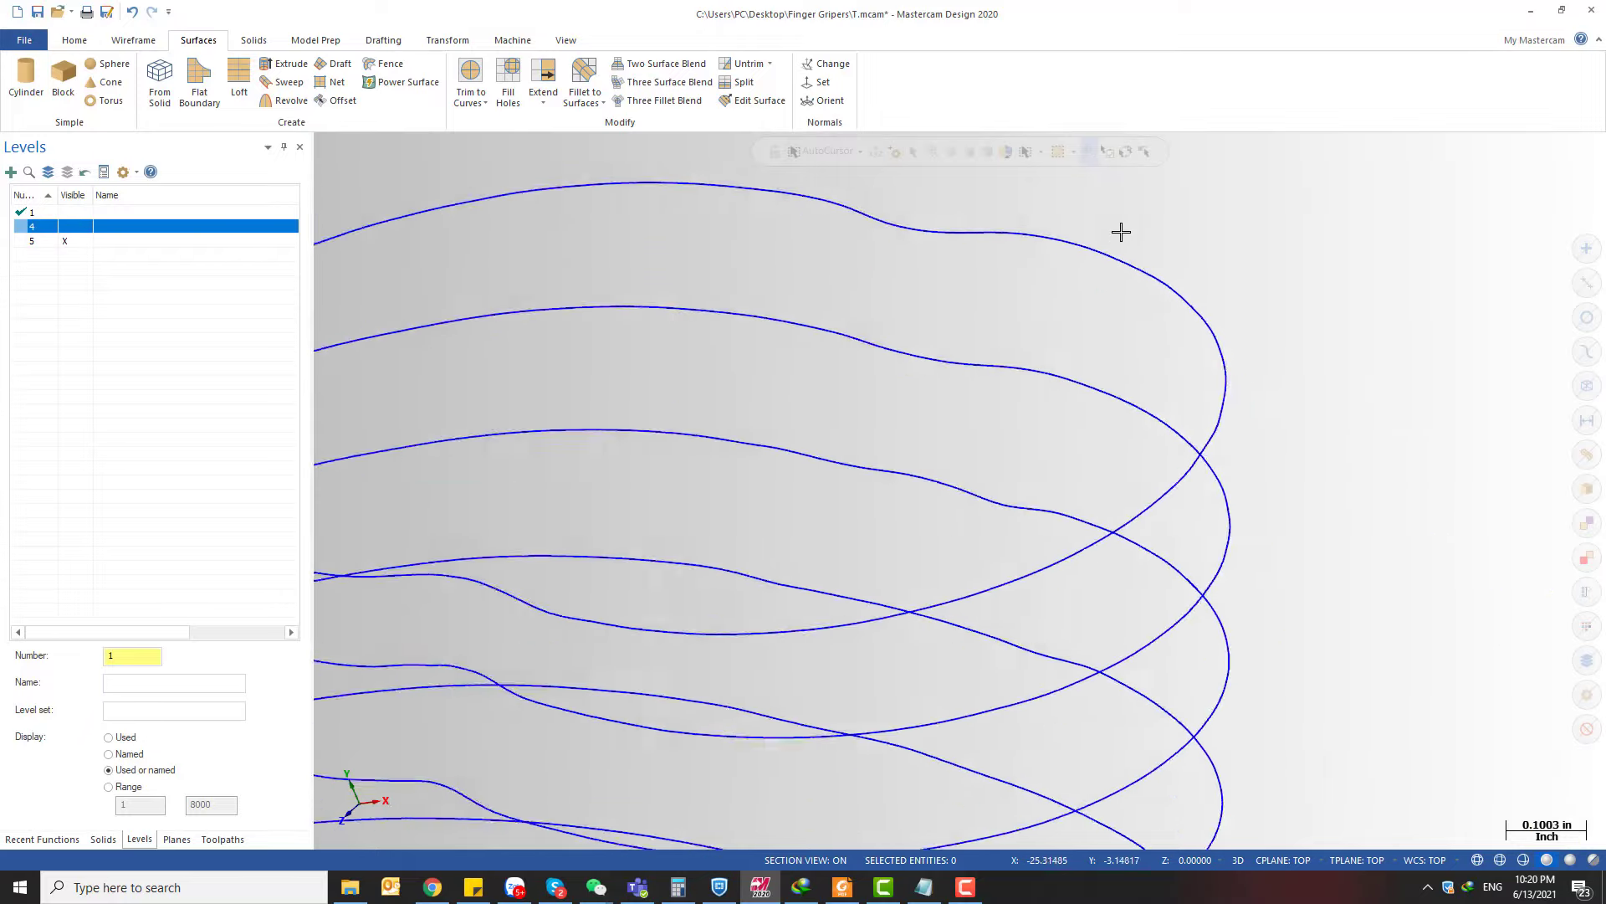
scroll(1105, 248, "down", 3)
middle_click_drag(1104, 249, 1249, 390)
middle_click_drag(899, 348, 1112, 294)
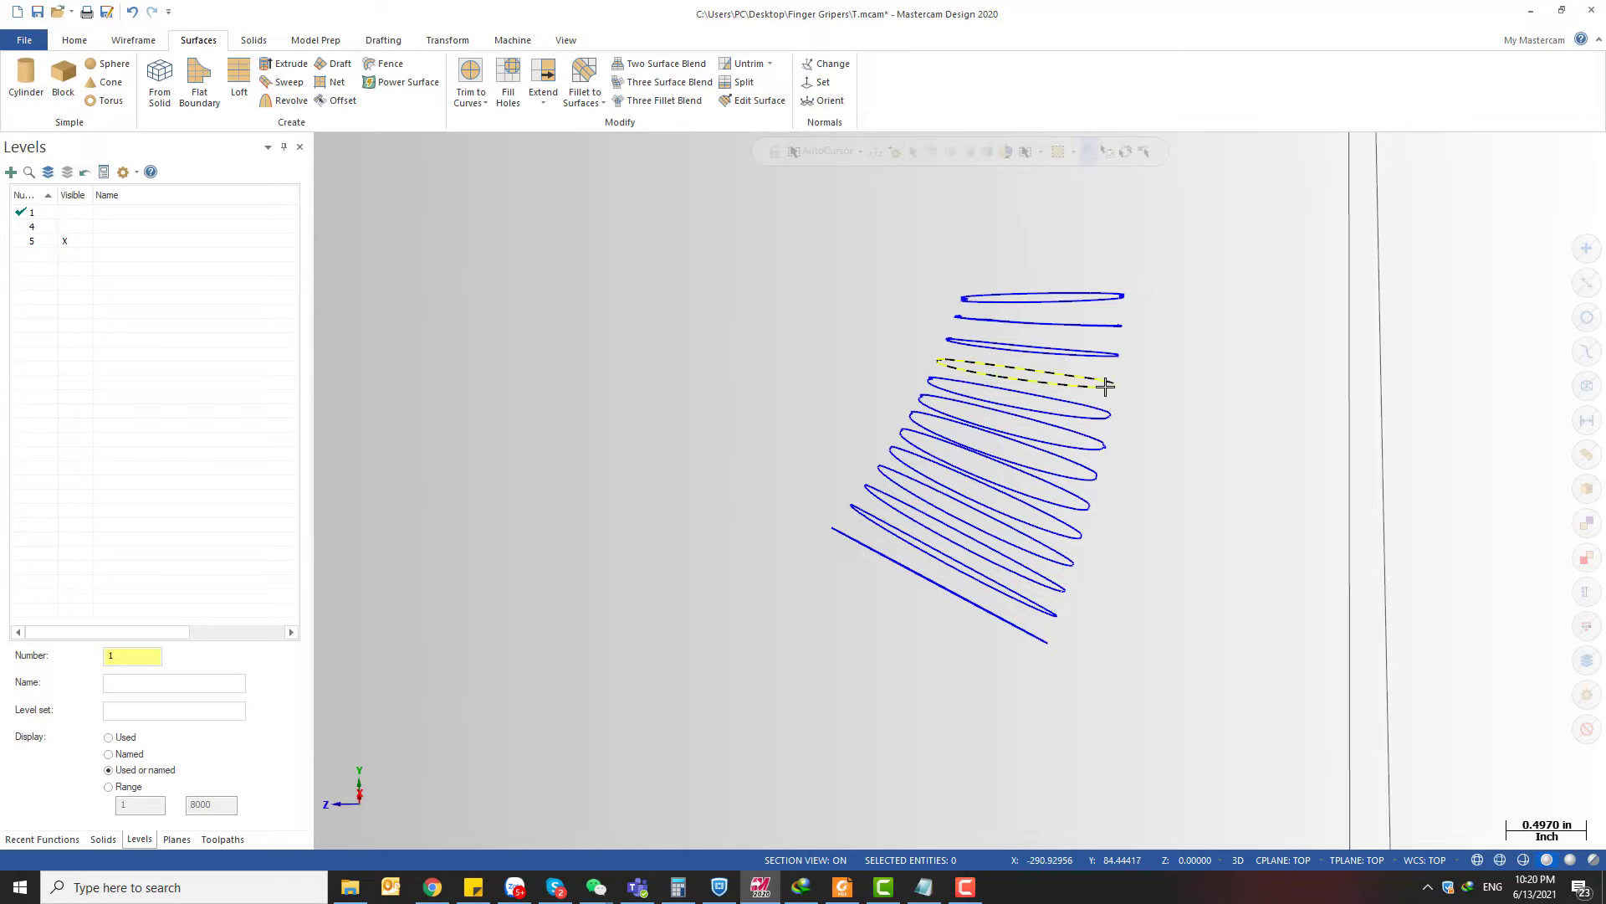
middle_click_drag(1087, 326, 1141, 256)
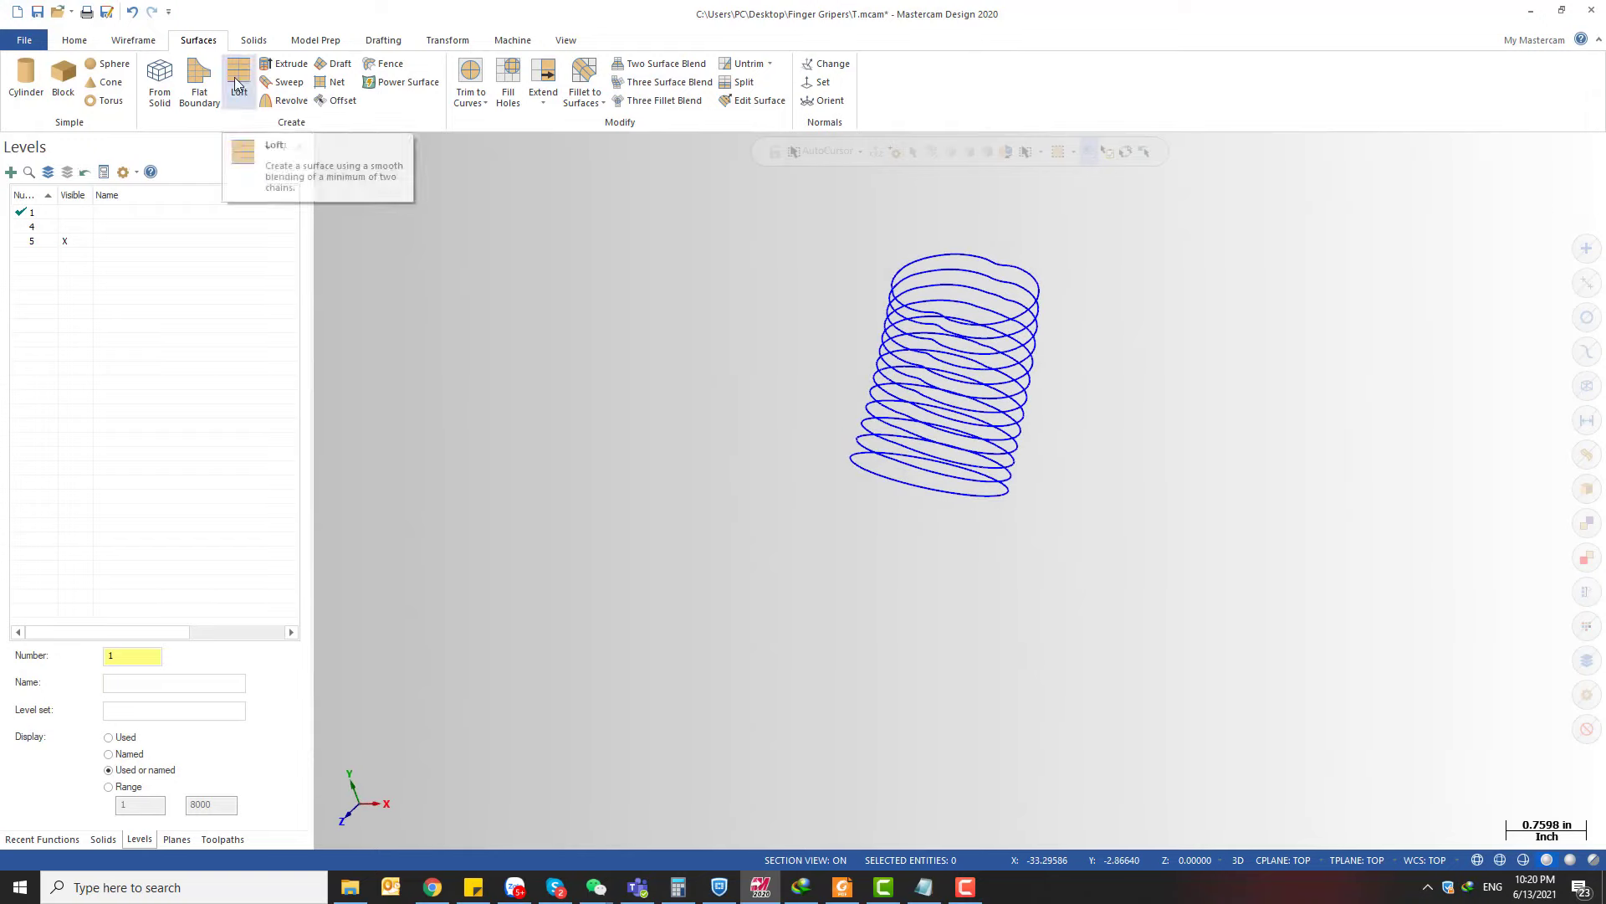
- Hide level 5, show level 4 and make level 4 the active level
left_click(64, 241)
left_click(65, 226)
scroll(1010, 283, "up", 5)
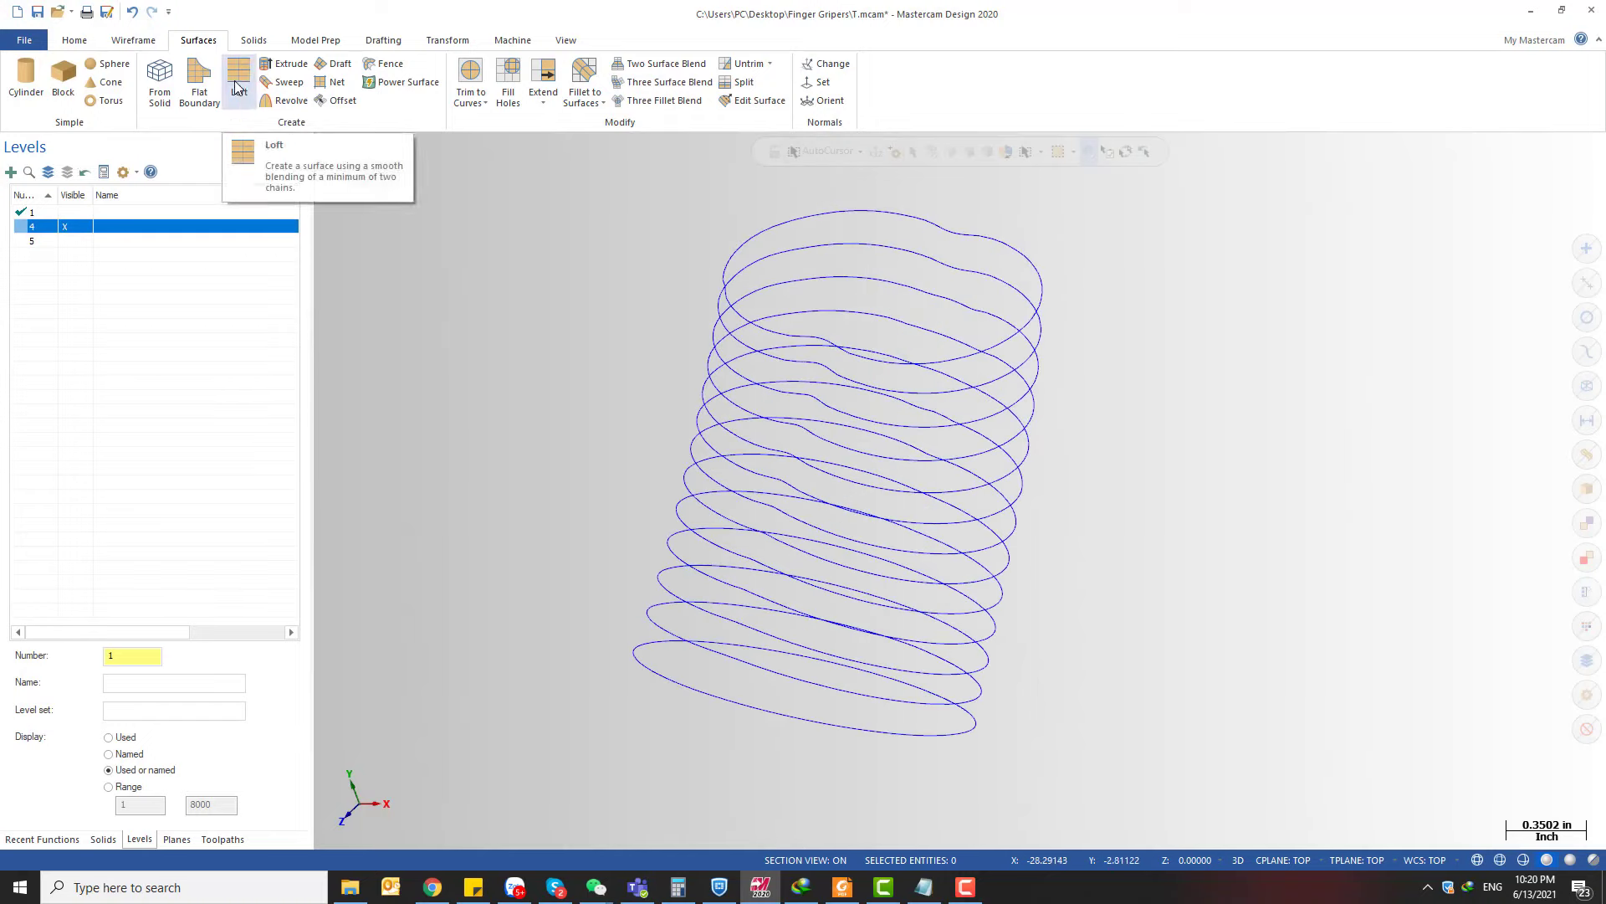
left_click(20, 226)
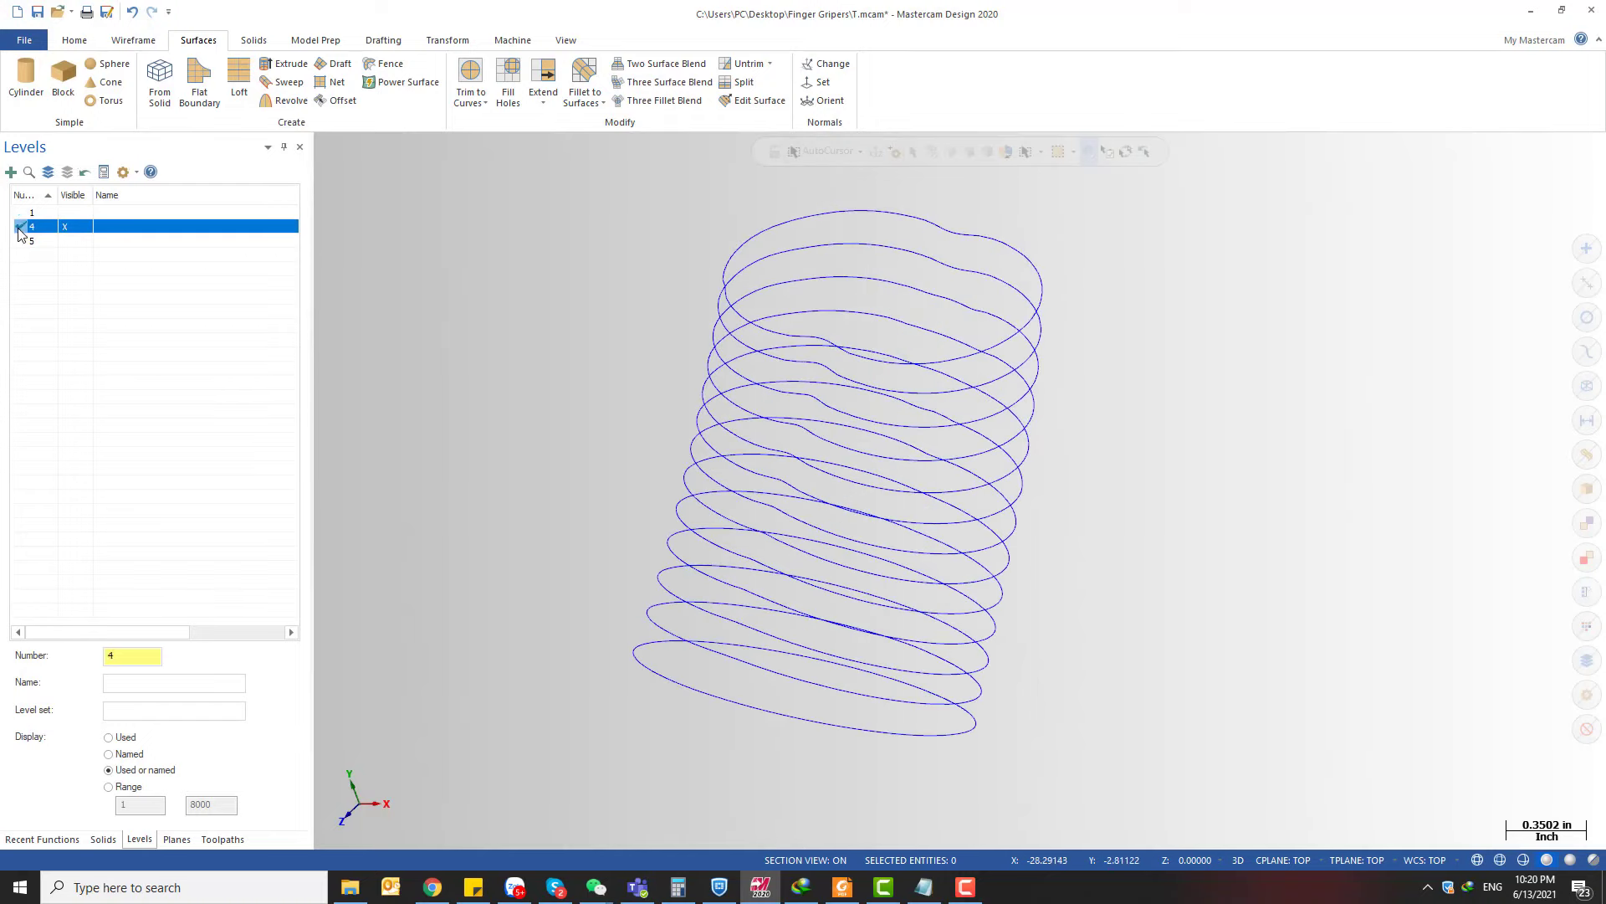
- Start a lofted surface and chain the top five line contours in order, with the fifth chain reversed to match the others' direction
left_click(239, 80)
scroll(1021, 333, "up", 5)
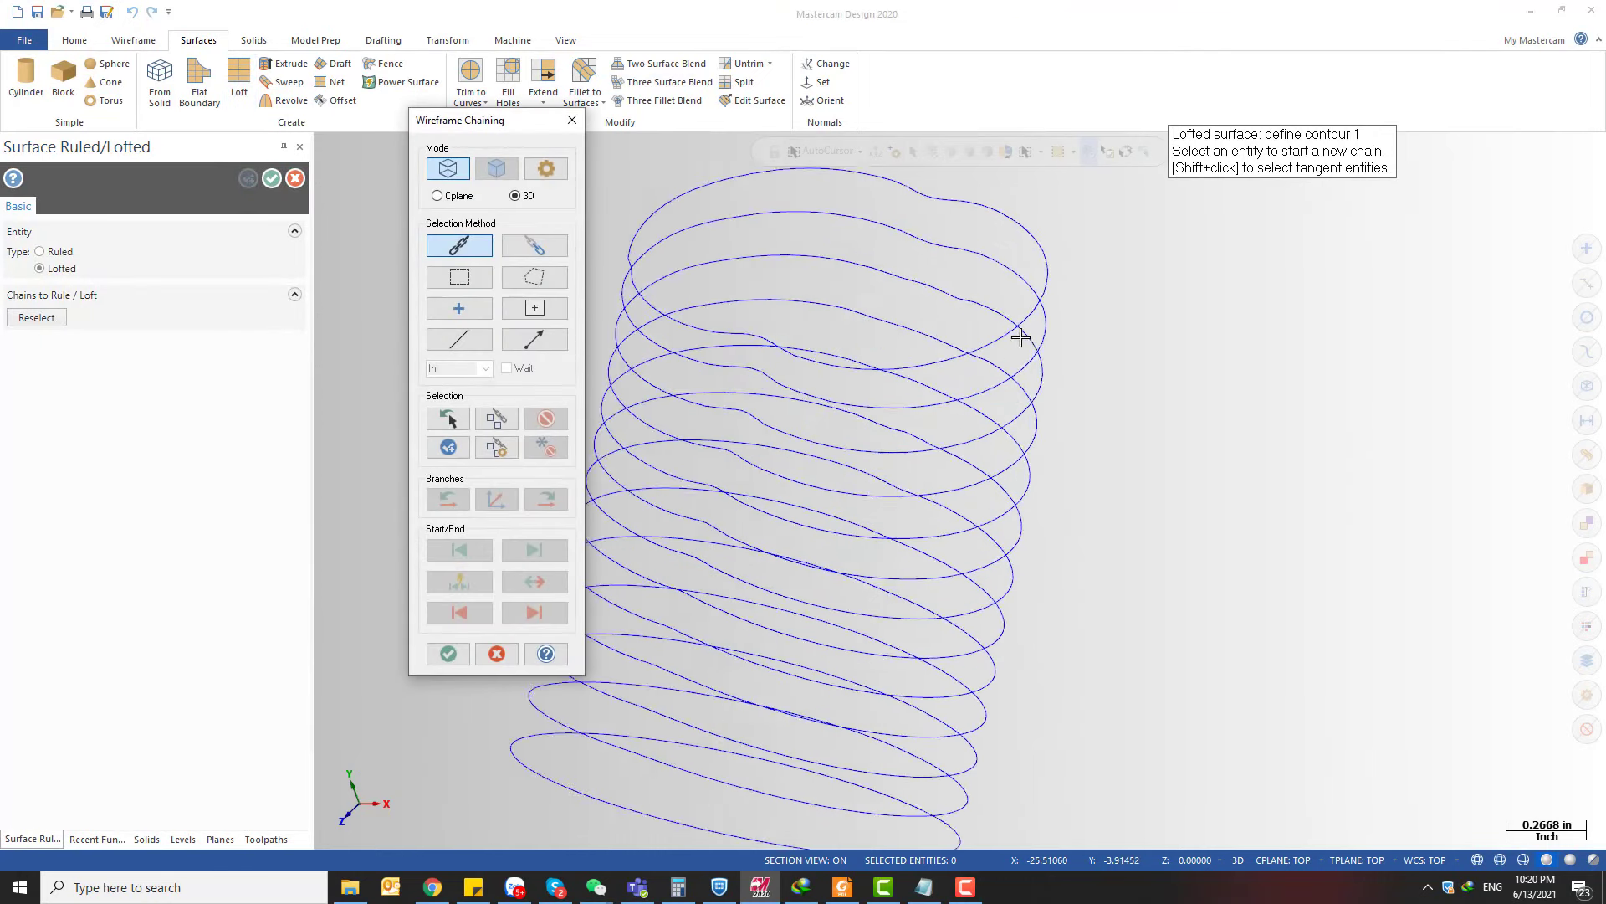
left_click(998, 329)
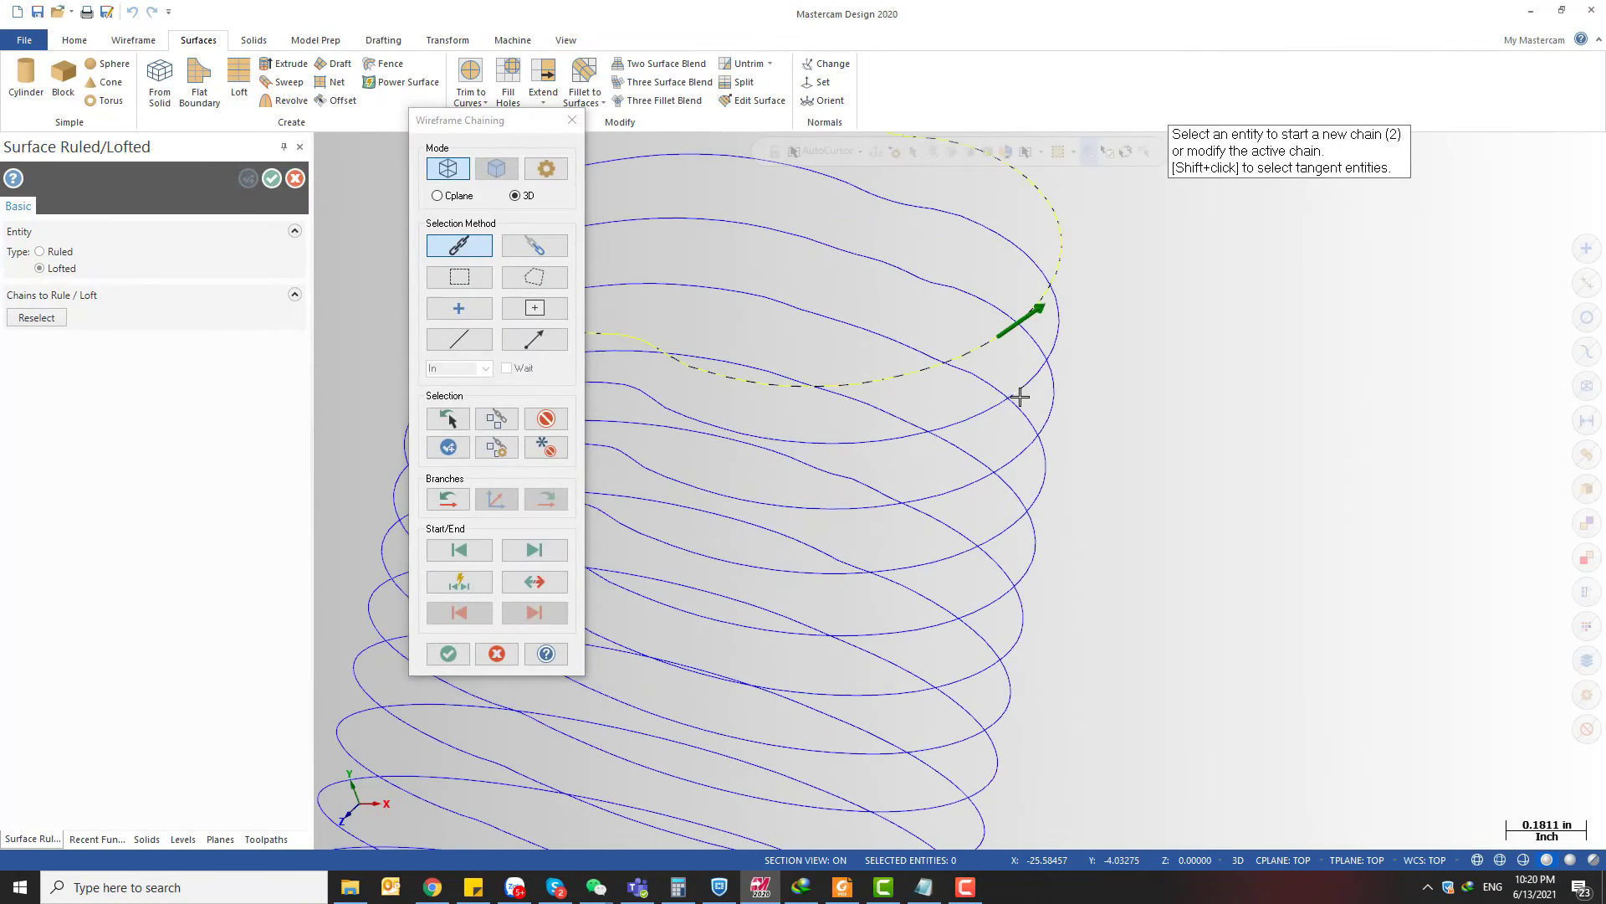
left_click(1020, 399)
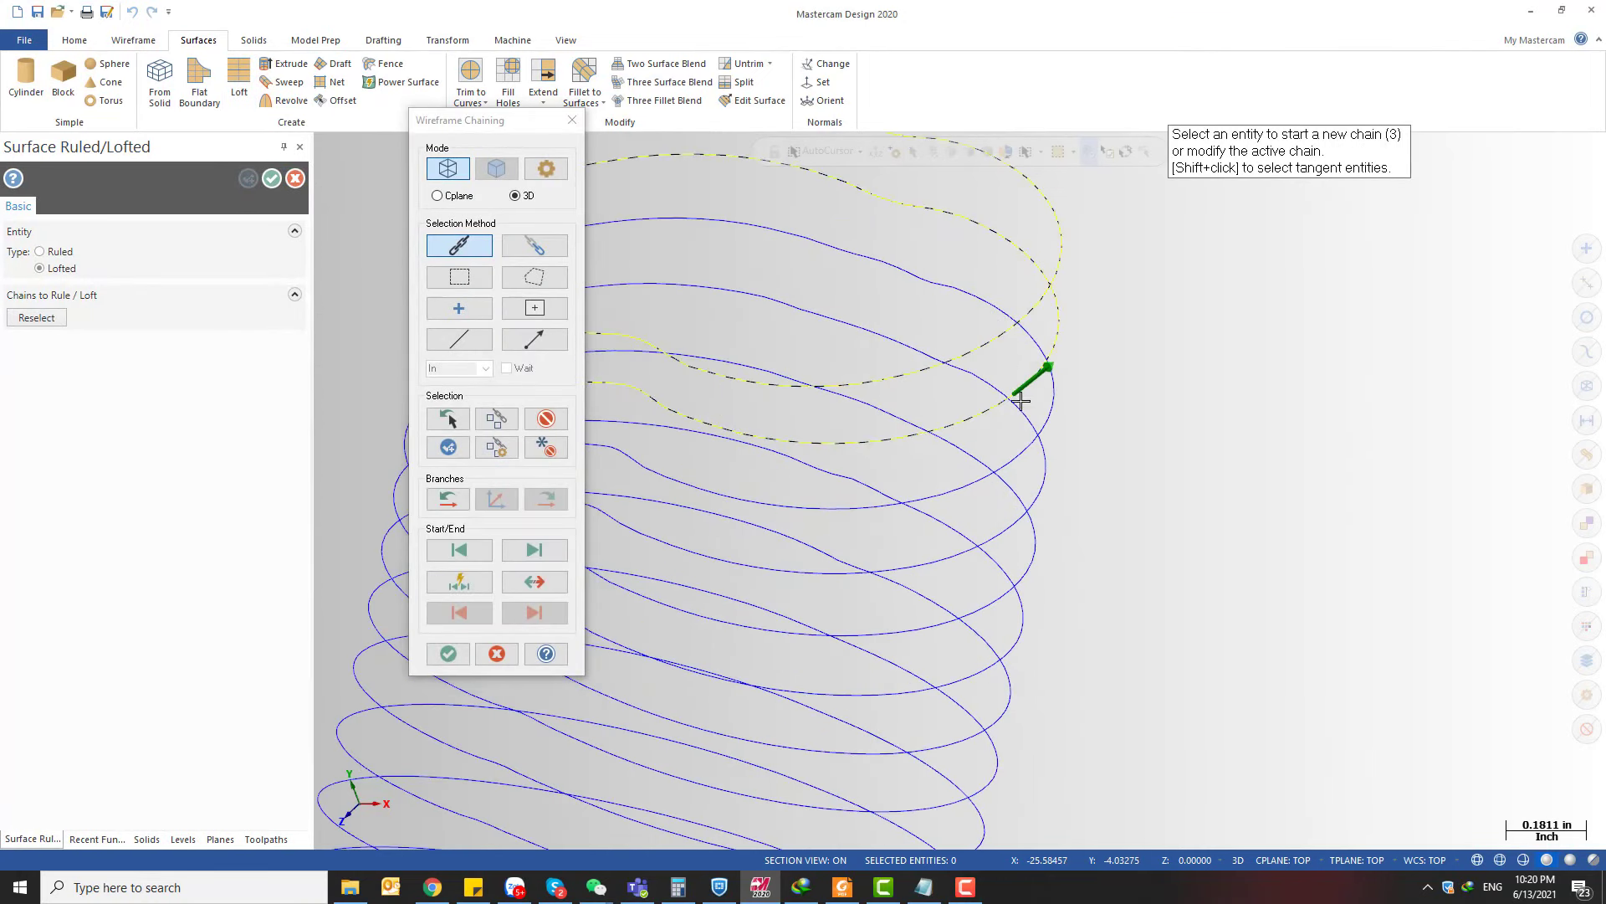
left_click(1017, 459)
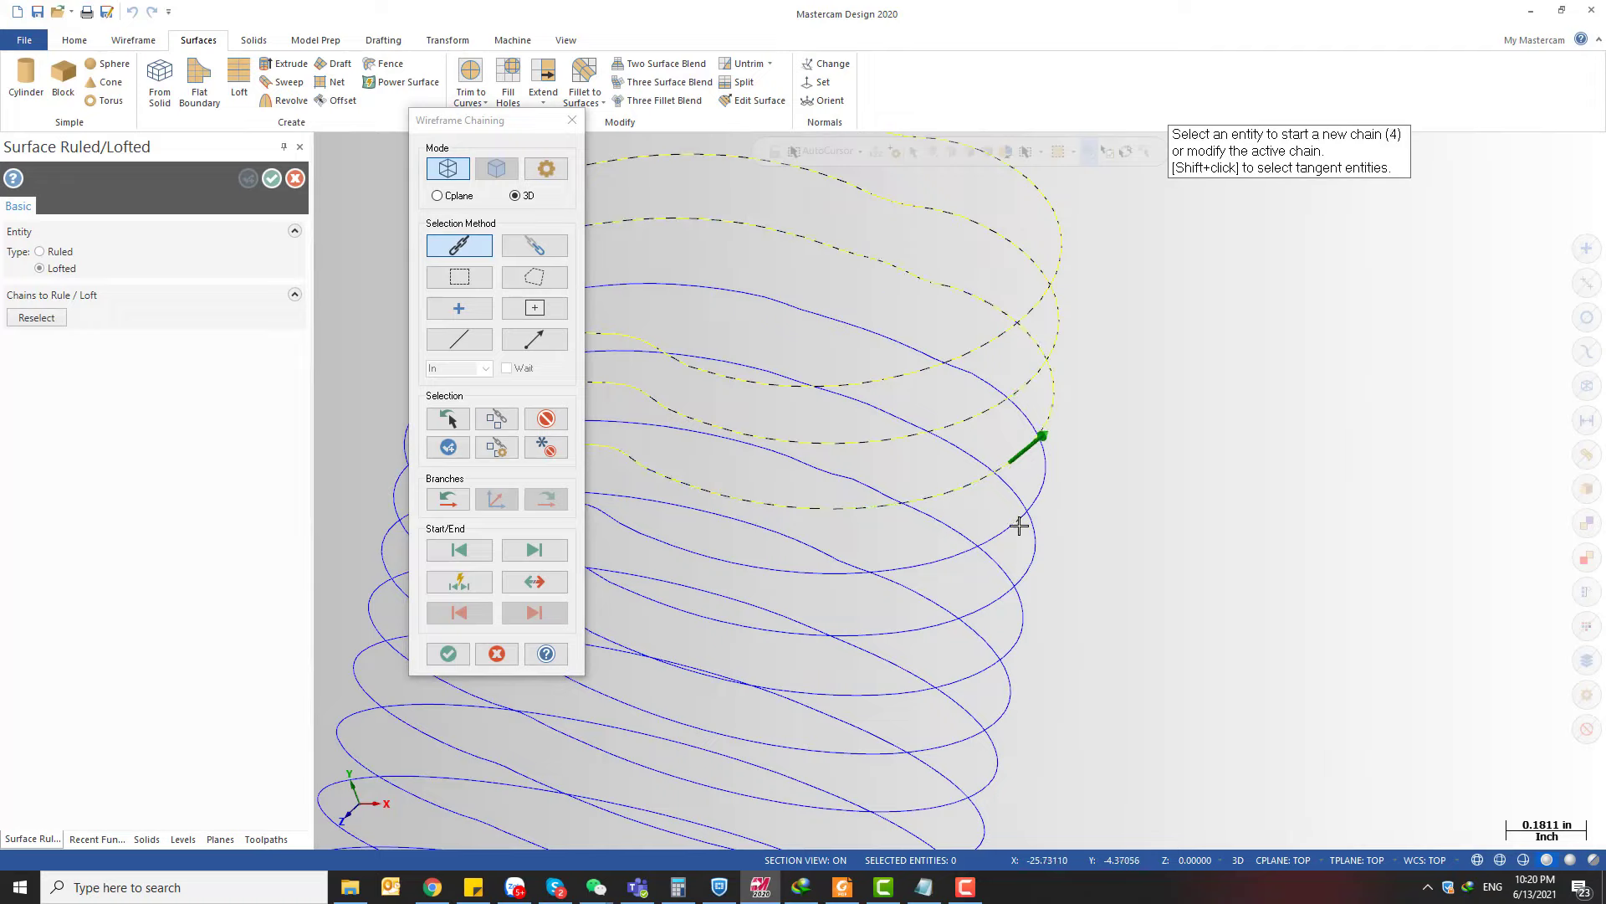
left_click(1021, 502)
scroll(1021, 549, "up", 2)
left_click(1022, 520)
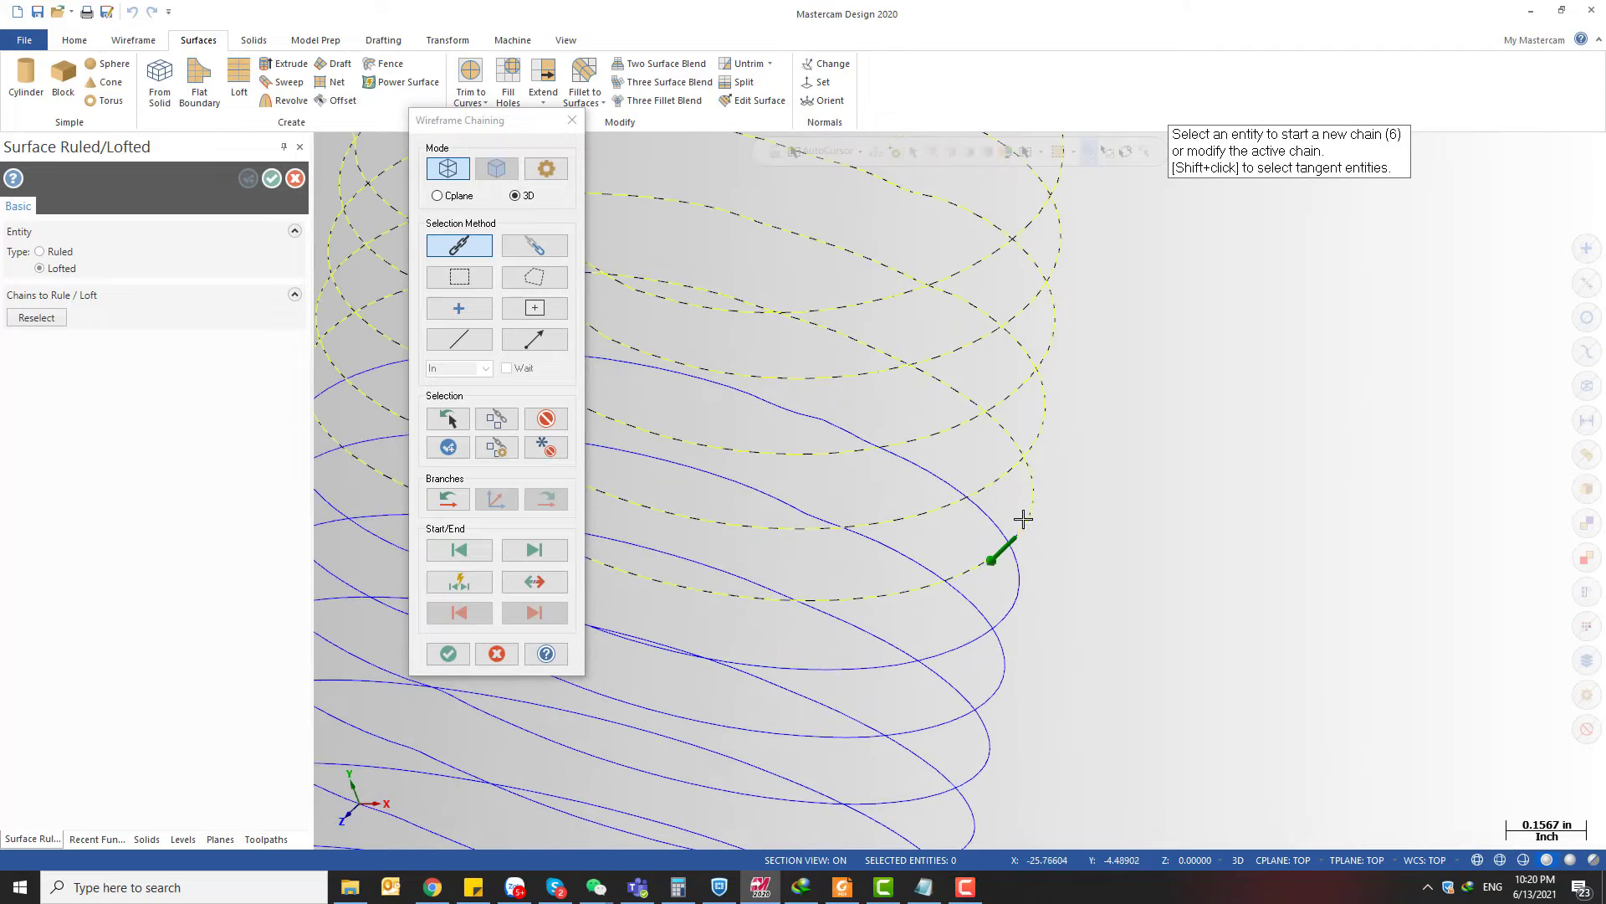
left_click(841, 523)
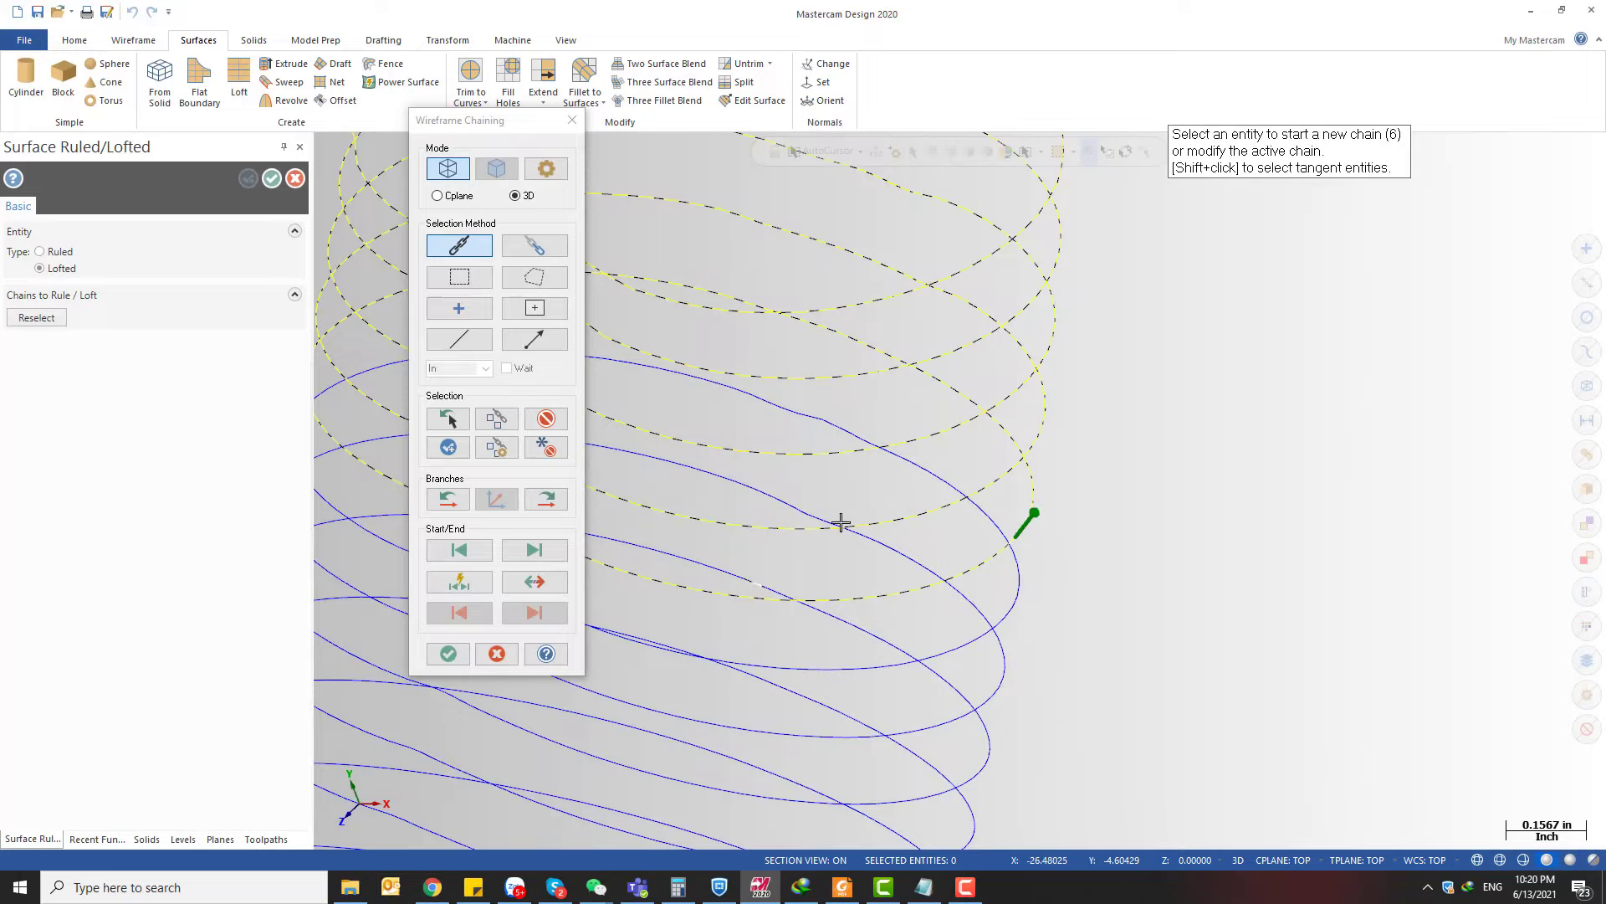
- Create the lofted surface through the five chained line contours
left_click(449, 653)
scroll(935, 396, "down", 3)
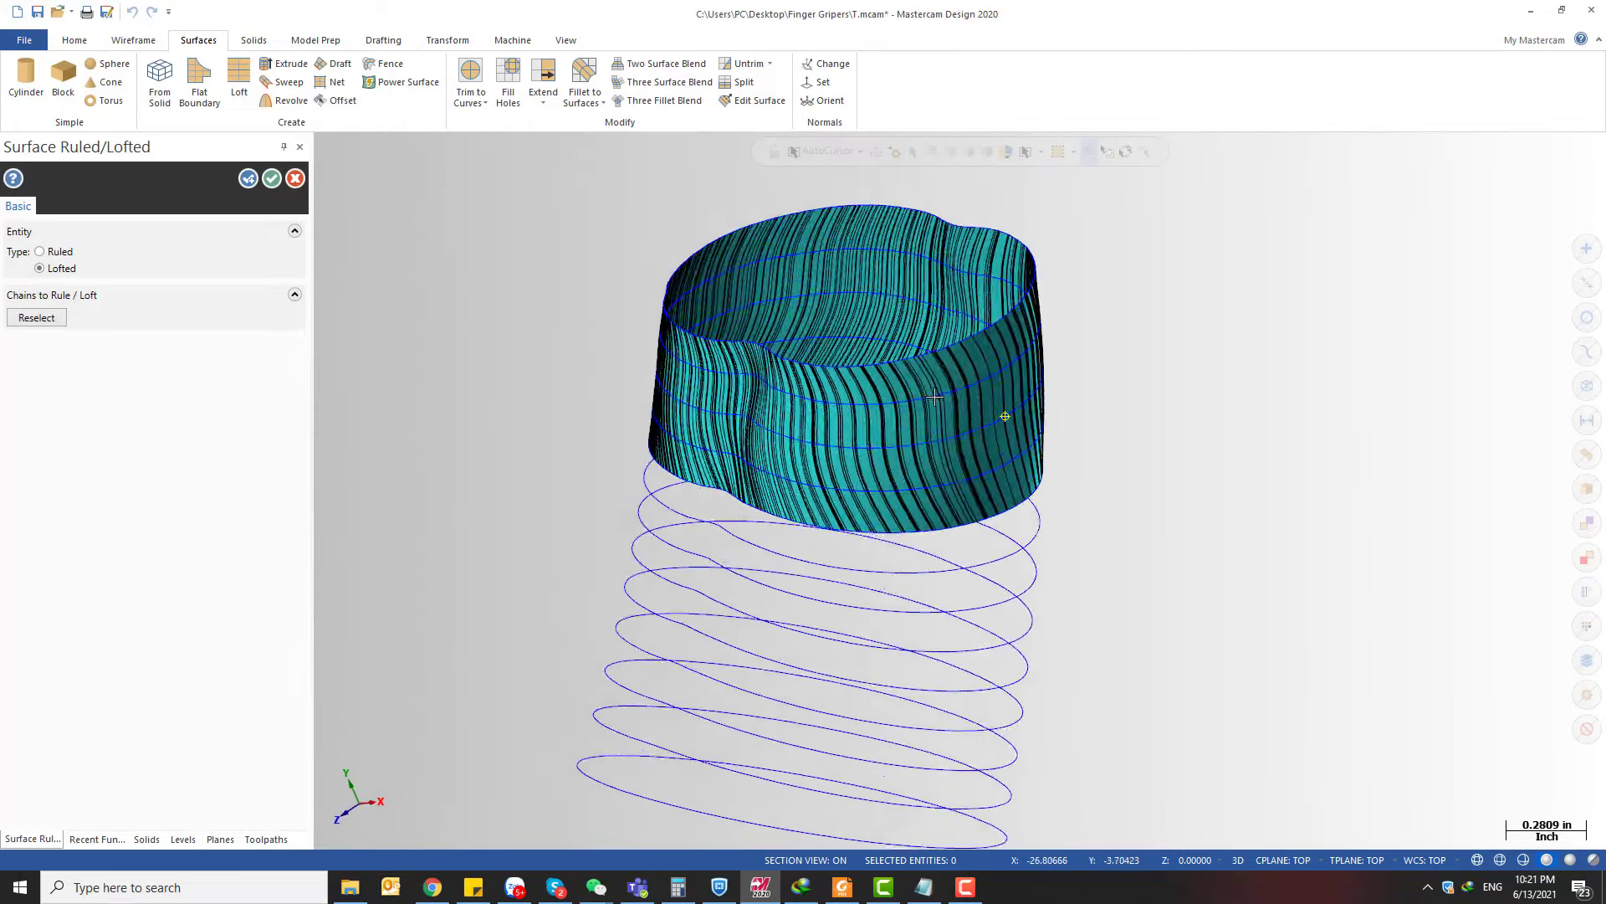
middle_click_drag(935, 397, 1058, 400)
key("Return")
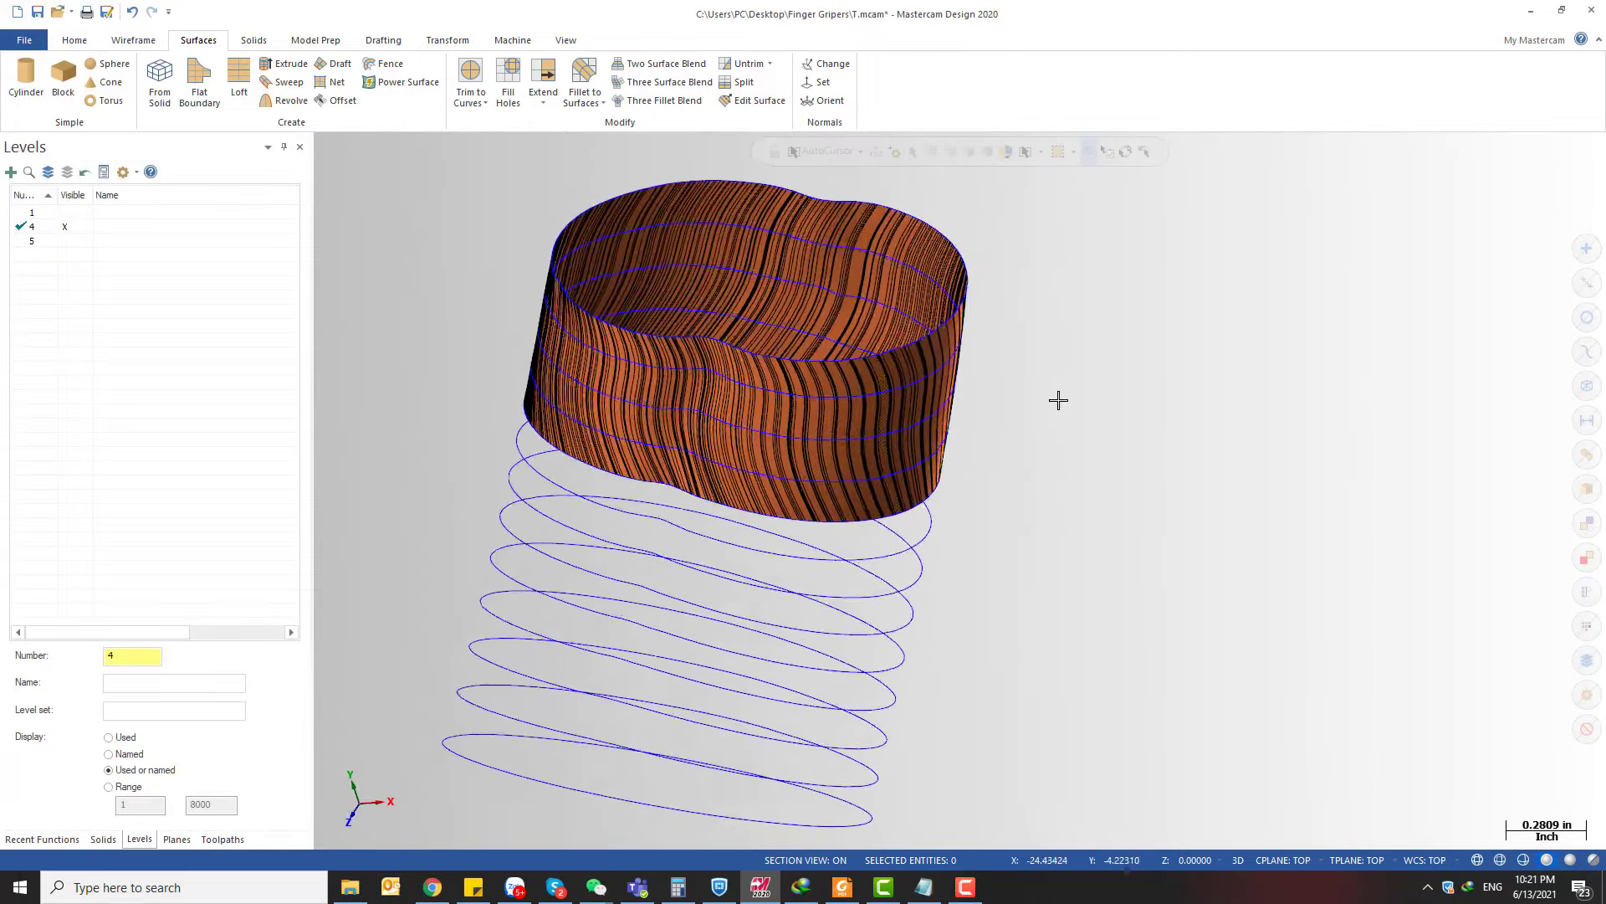
- Examine the surface lofted from the line contours and undo it
scroll(991, 354, "down", 2)
scroll(959, 338, "up", 1)
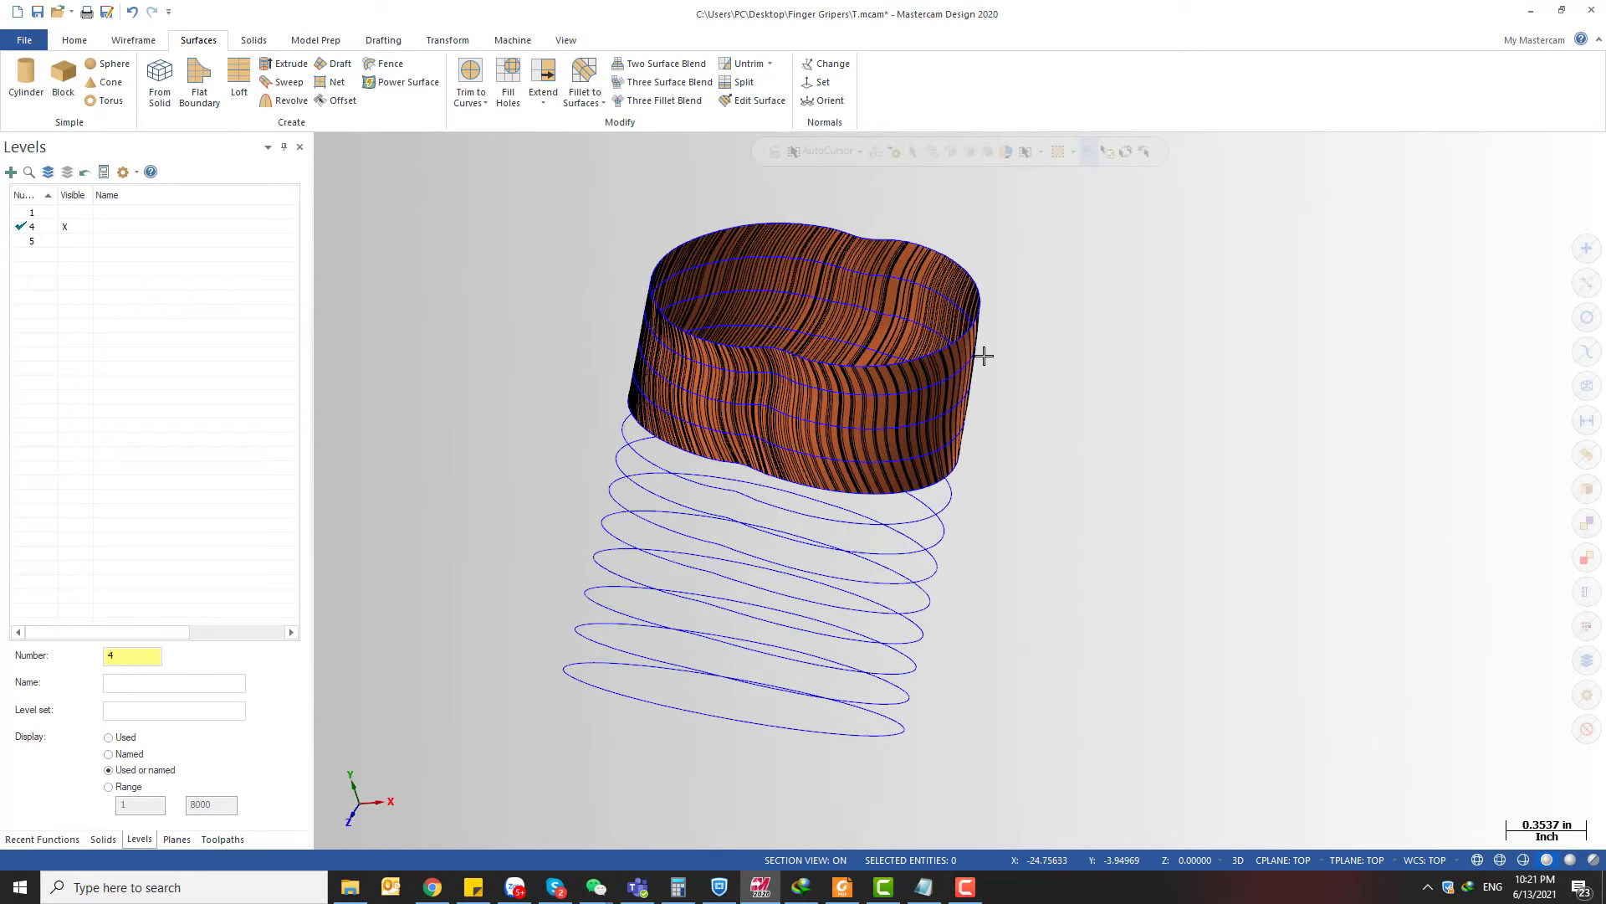
middle_click_drag(982, 351, 898, 353)
key("ctrl+z")
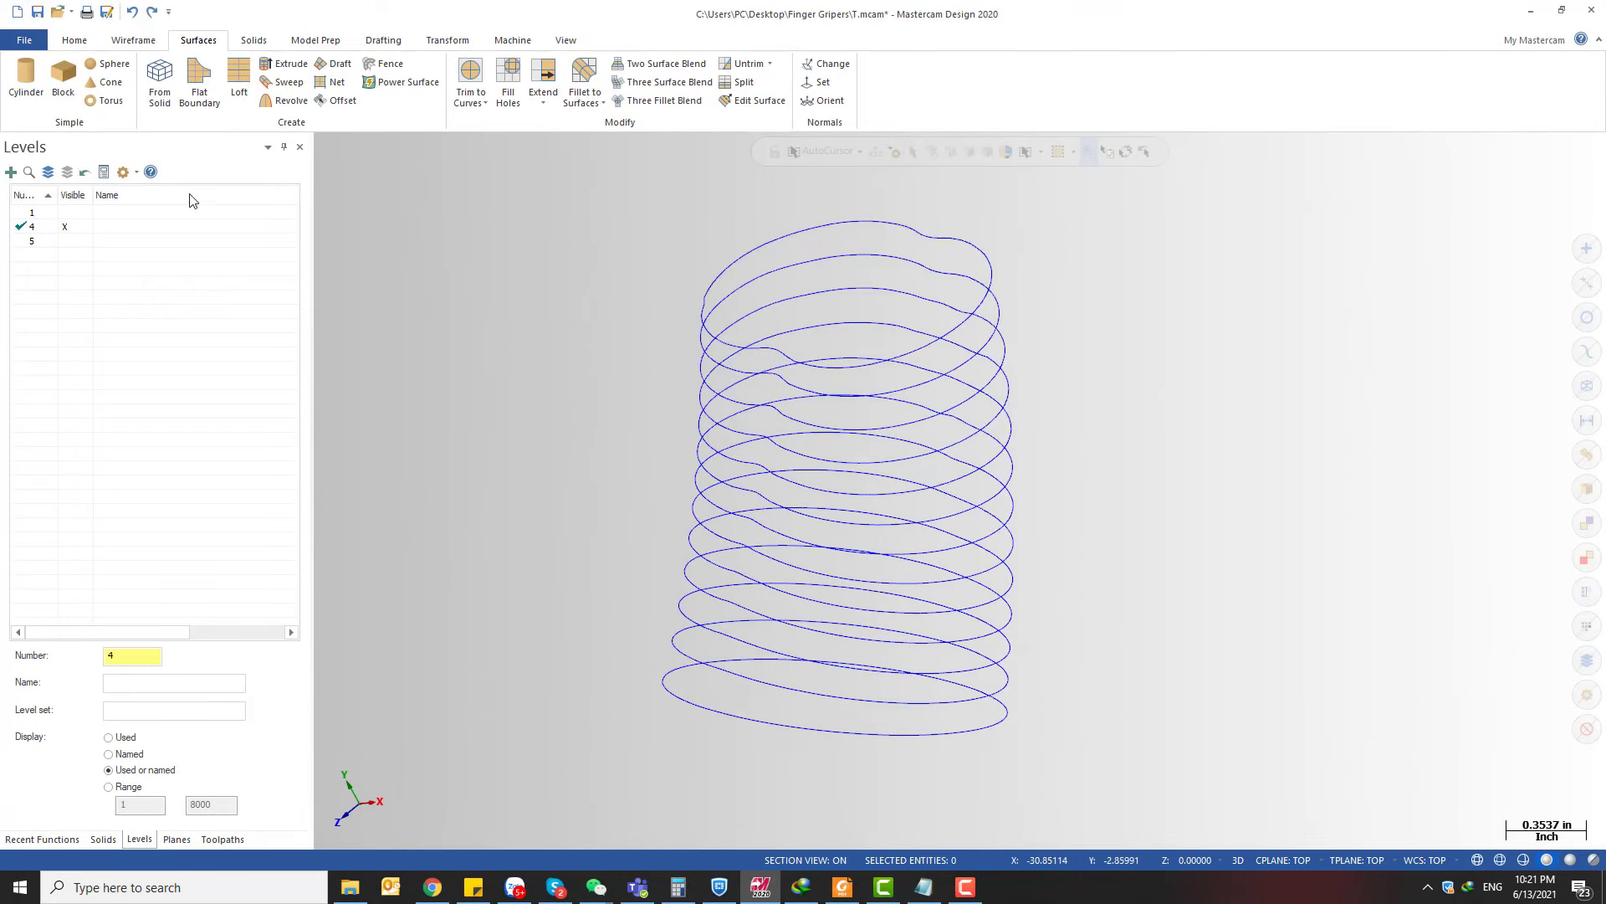
- Hide level 4 and make level 5 with the spline contours the active, visible level
left_click(71, 227)
left_click(23, 241)
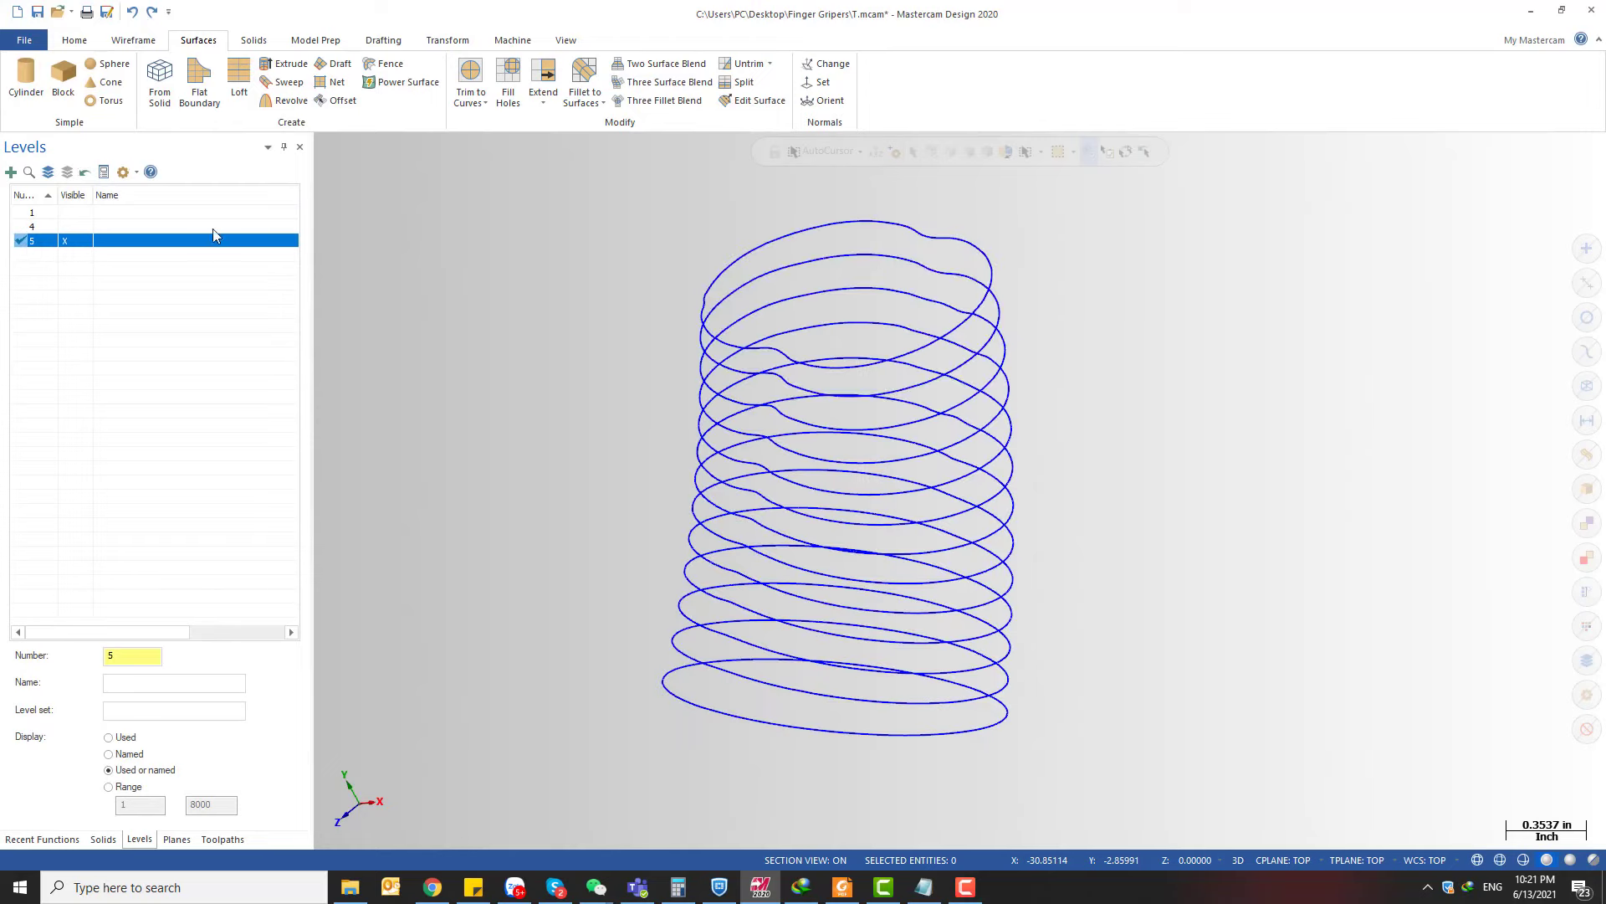
middle_click_drag(954, 341, 993, 259)
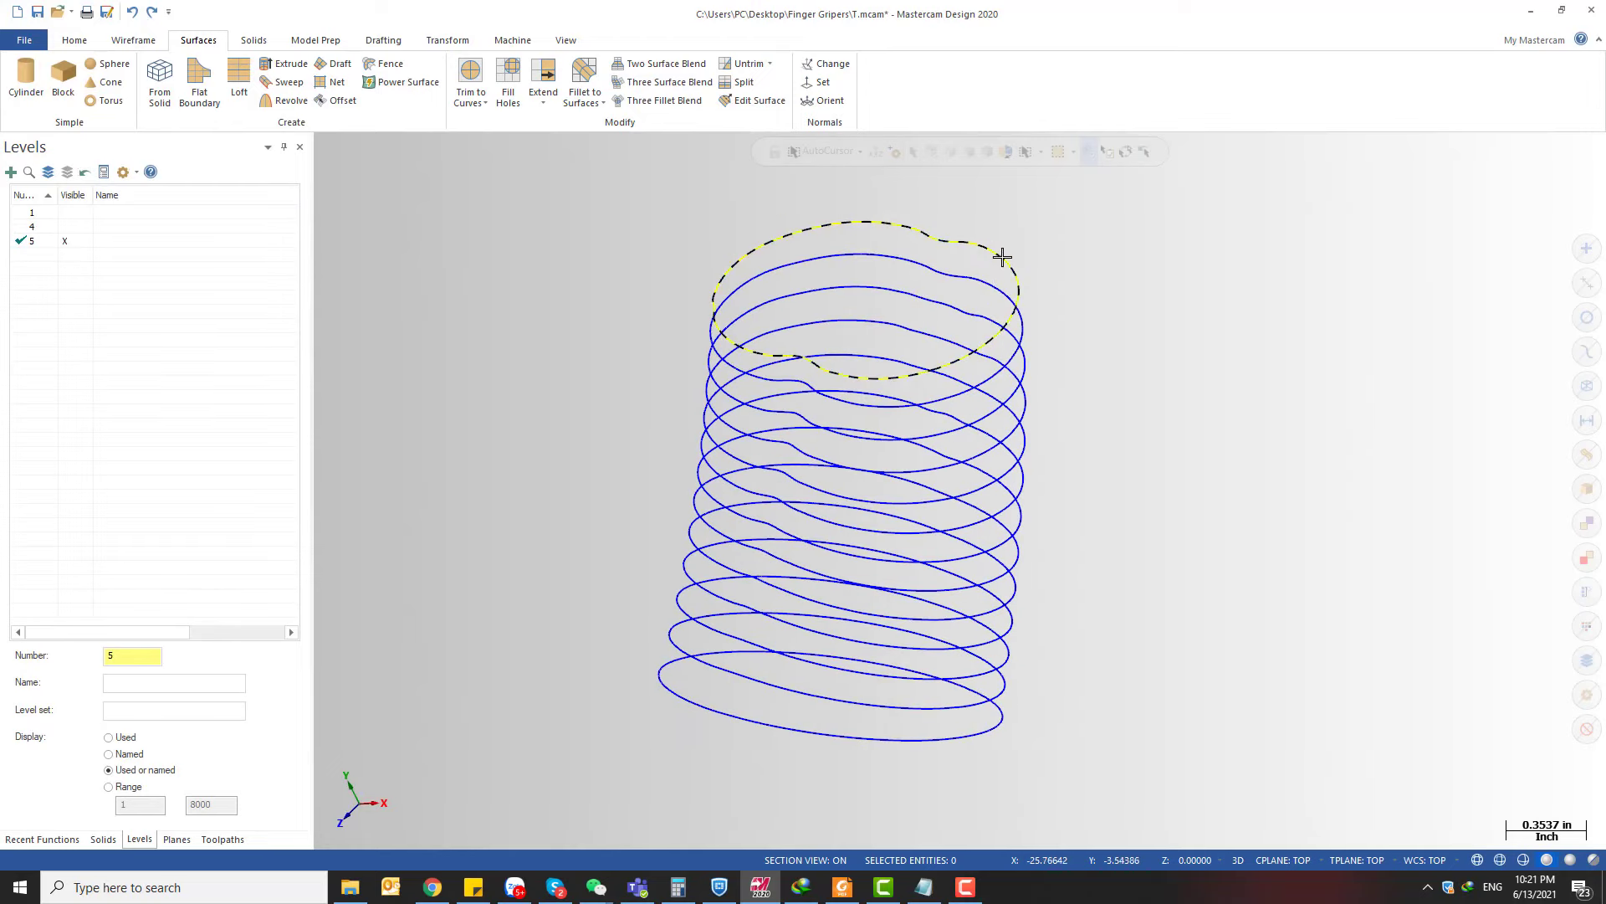
- Start a lofted surface and chain the top eight spline contours in order, keeping their chain directions matched
left_click(238, 83)
left_click(993, 339)
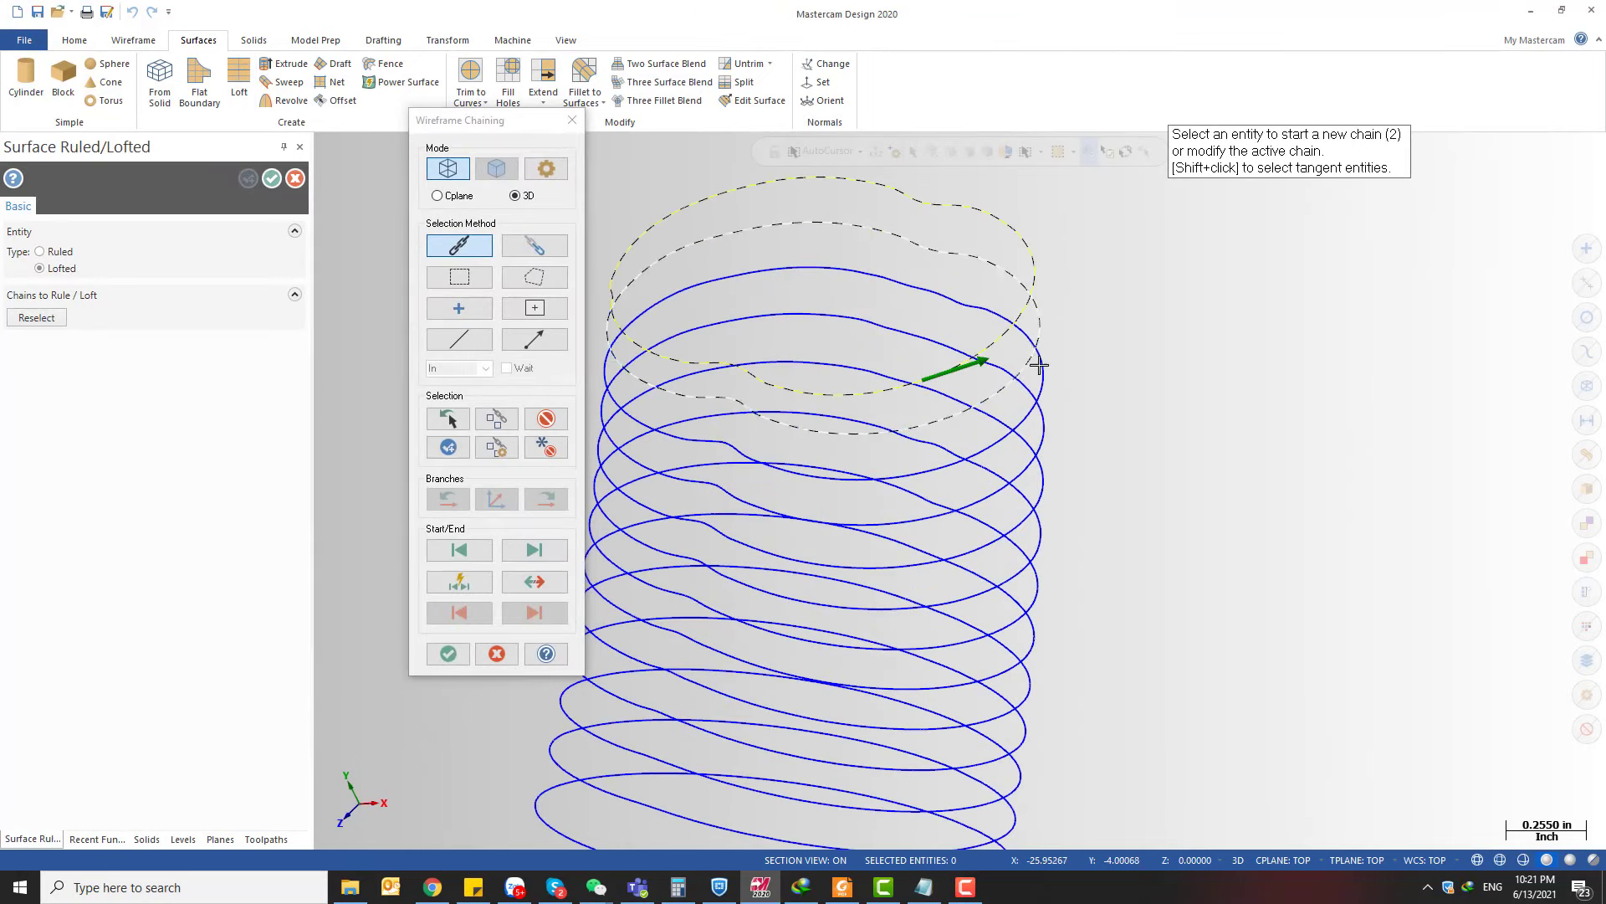
left_click(988, 494)
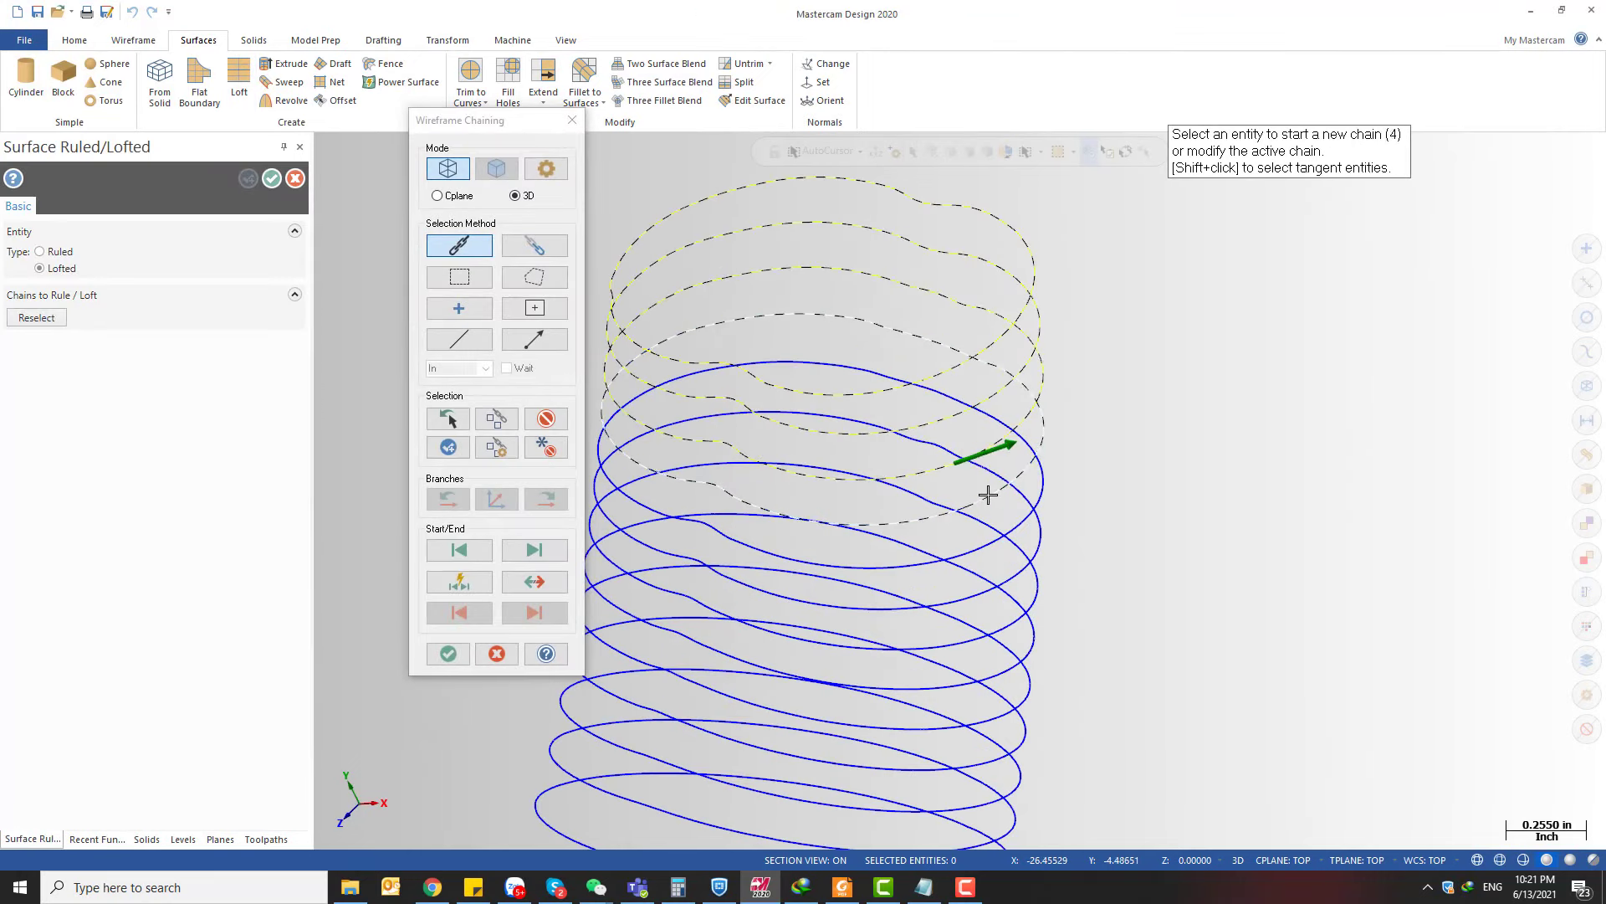
middle_click_drag(999, 520, 987, 538)
left_click(1001, 542)
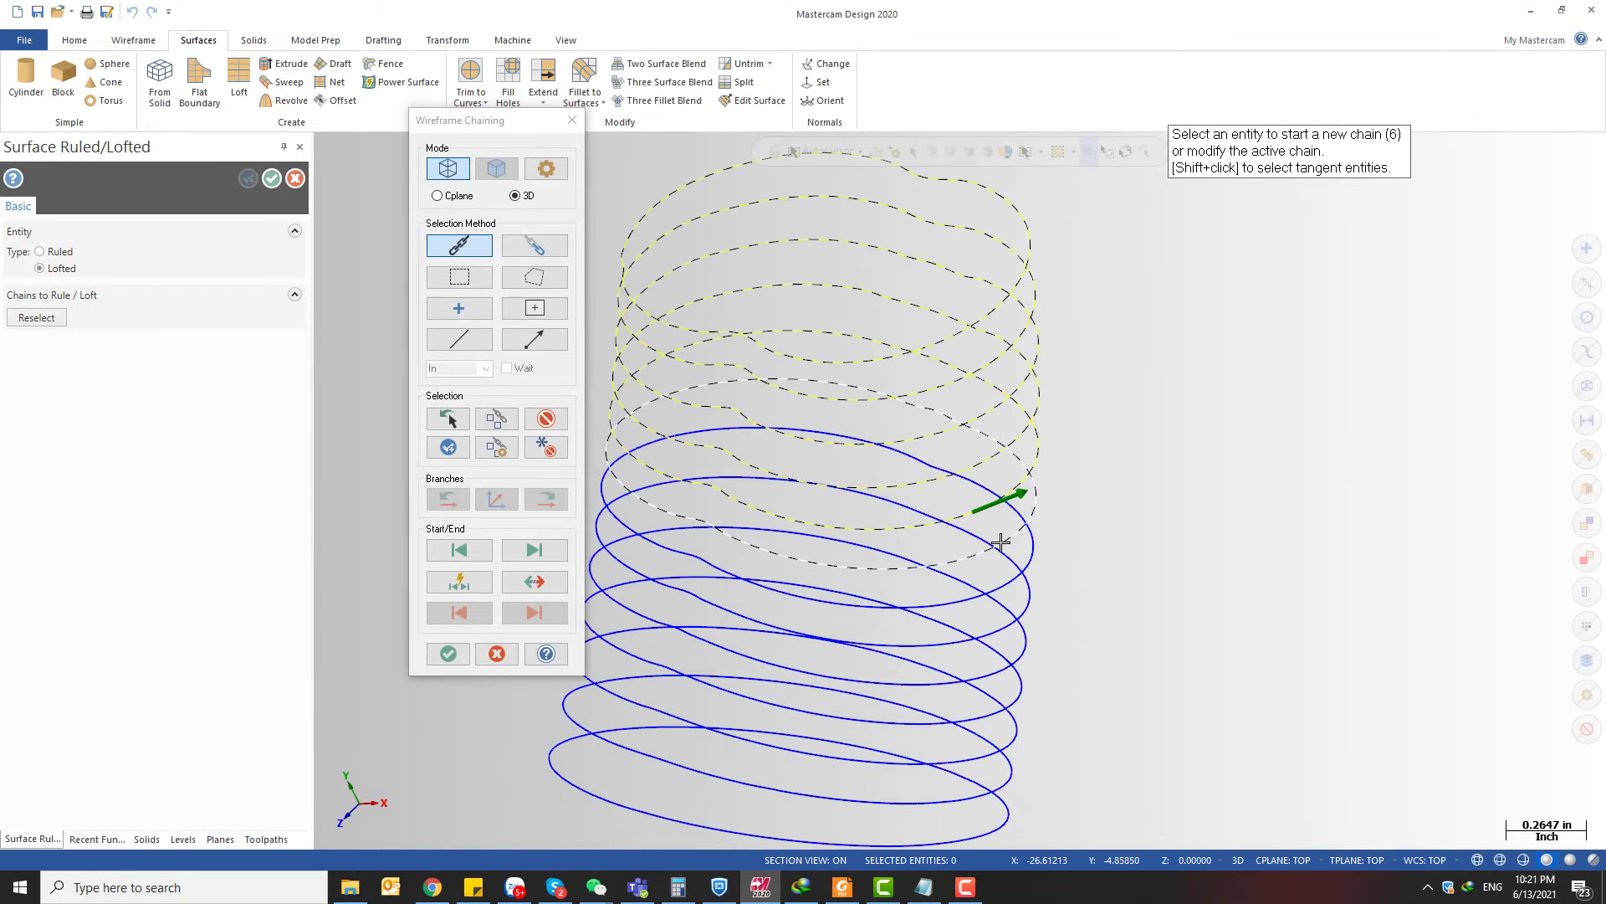
left_click(1001, 584)
left_click(1001, 633)
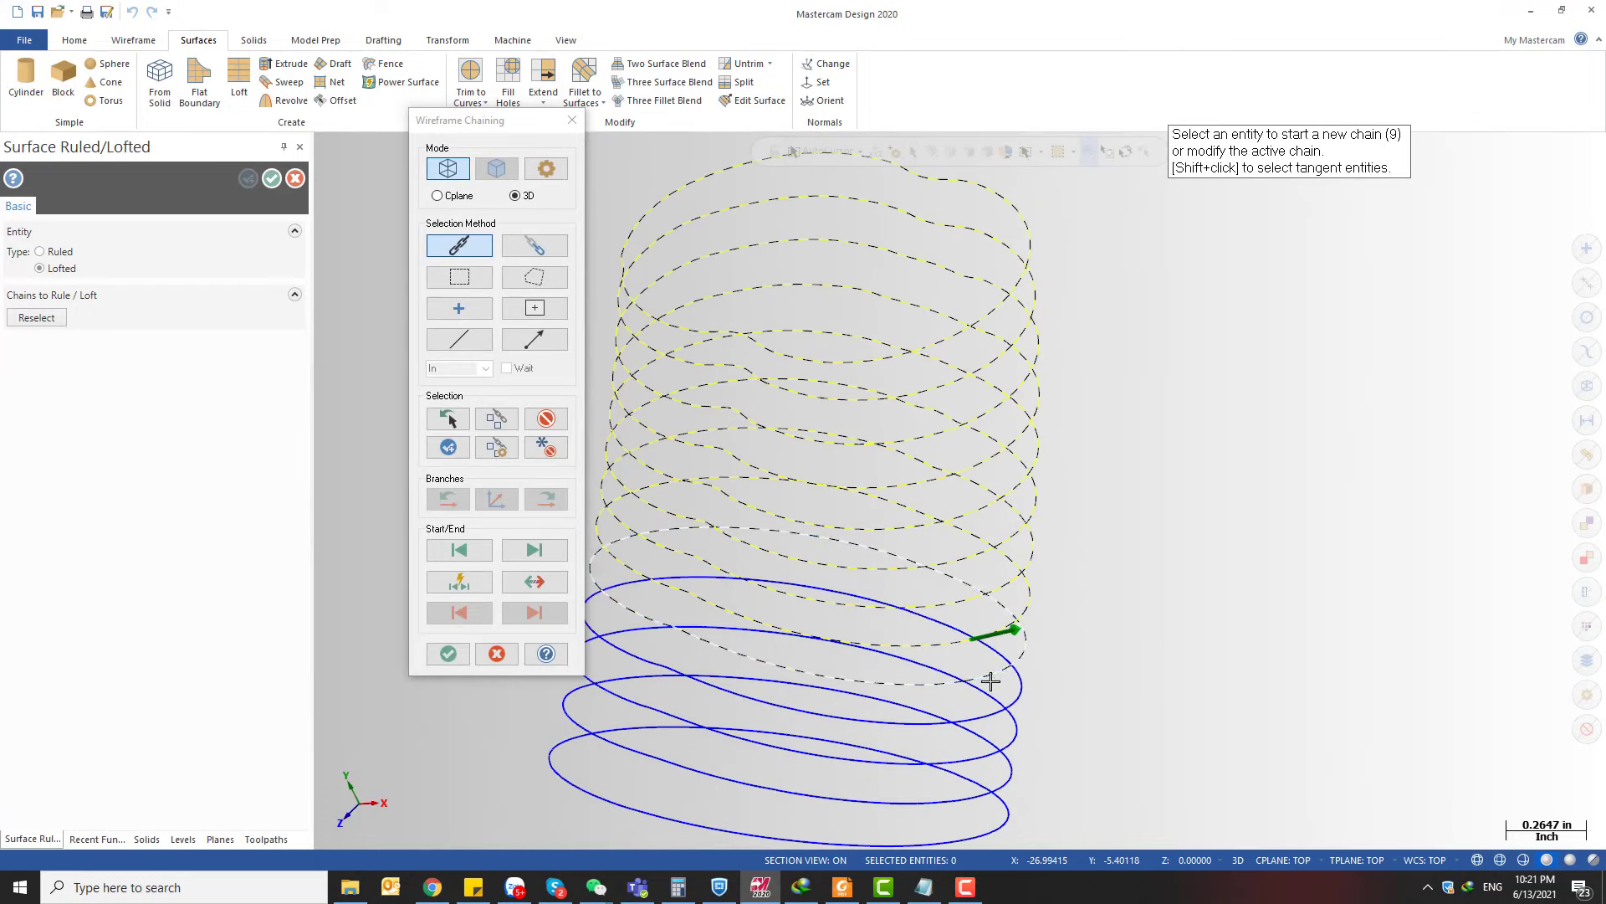
- Chain the remaining five spline contours down to the lowest one and create the lofted surface
left_click(989, 680)
left_click(984, 722)
left_click(979, 763)
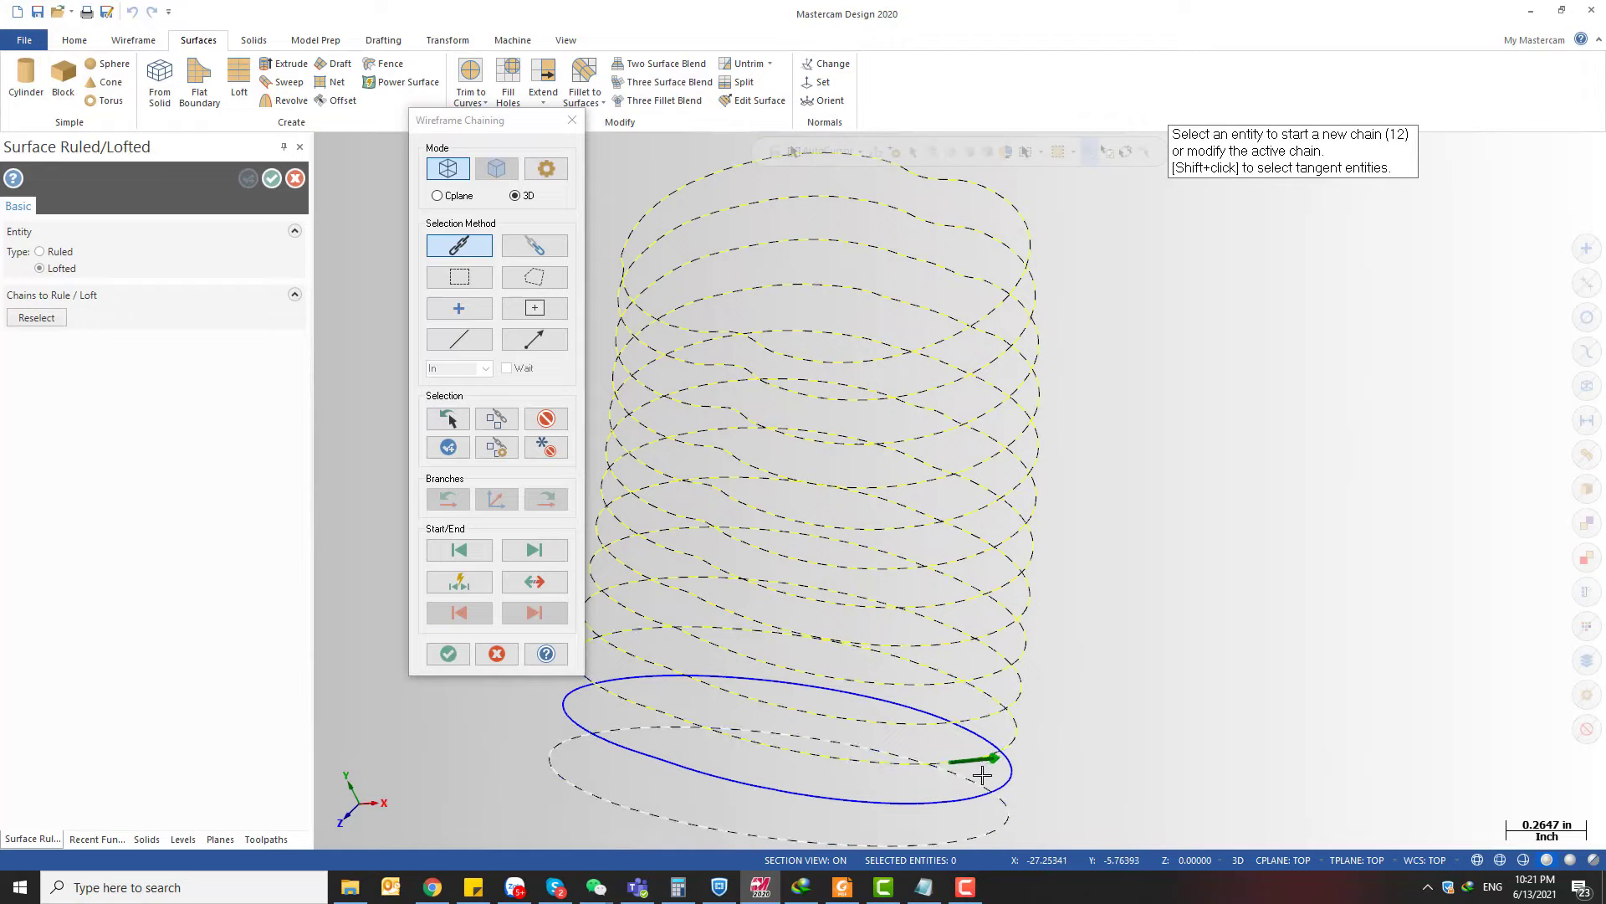
scroll(1008, 426, "down", 2)
scroll(994, 634, "up", 2)
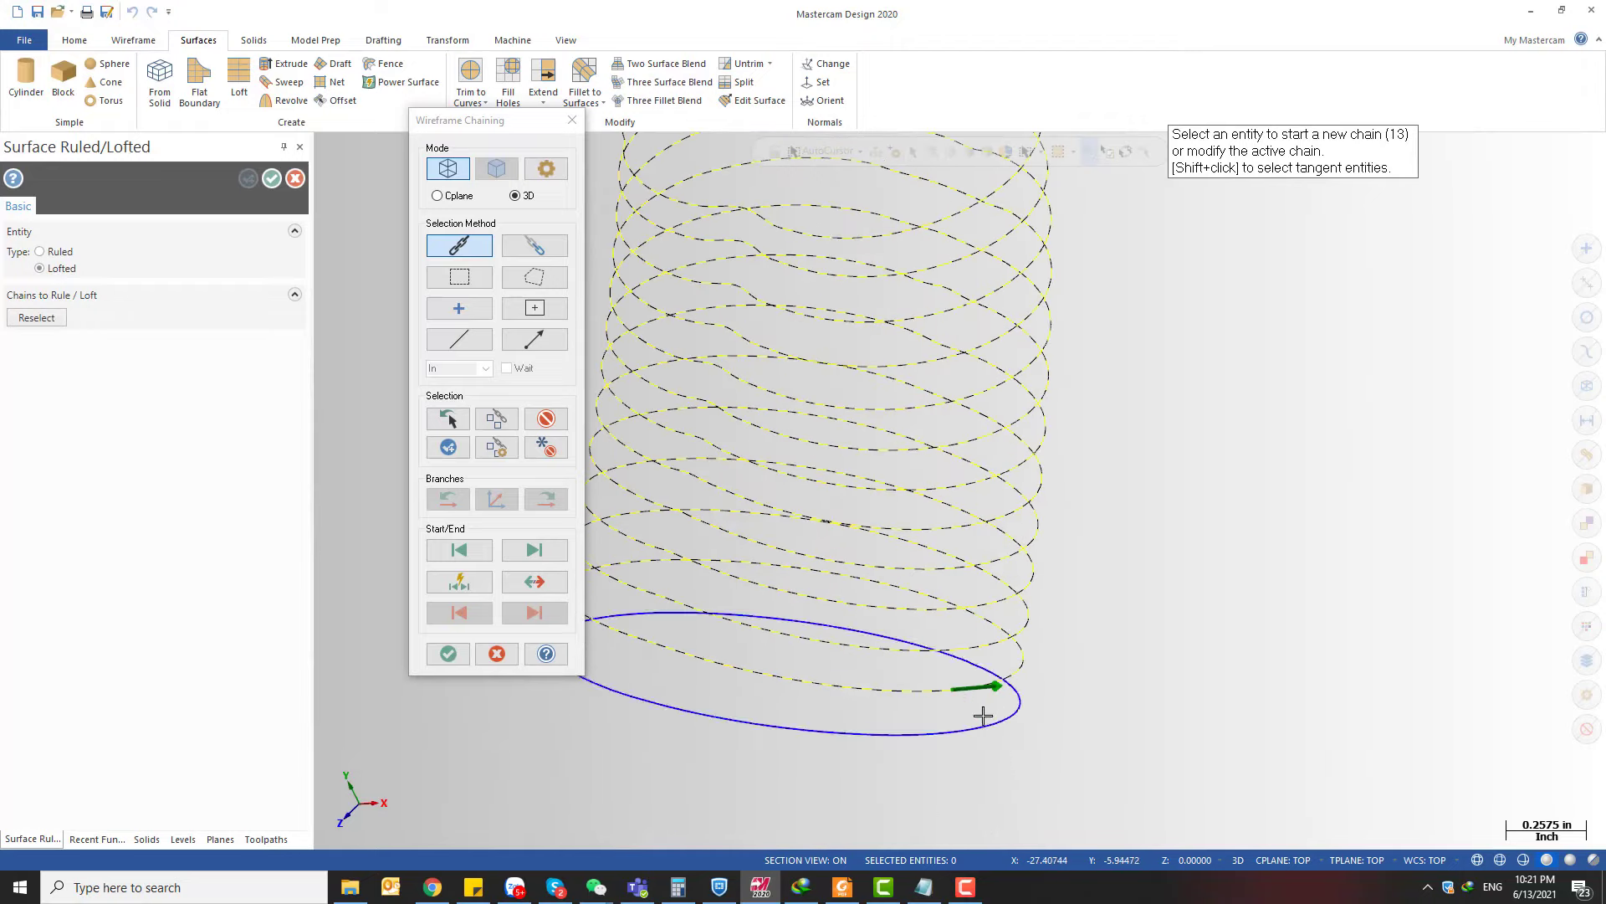
scroll(1079, 511, "down", 4)
middle_click_drag(954, 391, 742, 516)
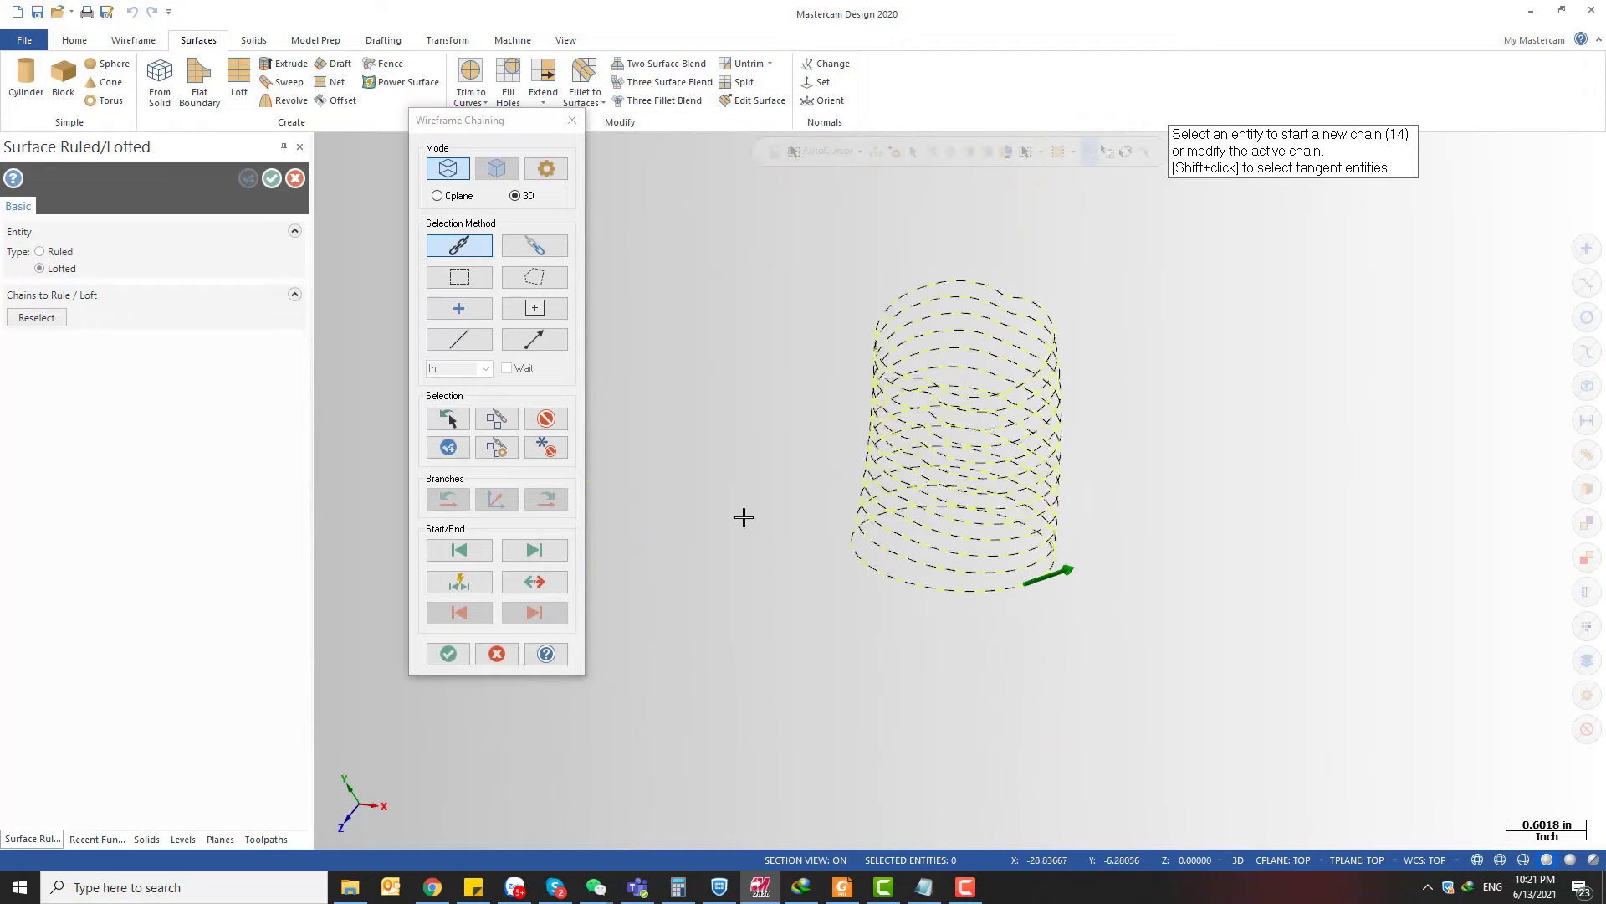
left_click(448, 653)
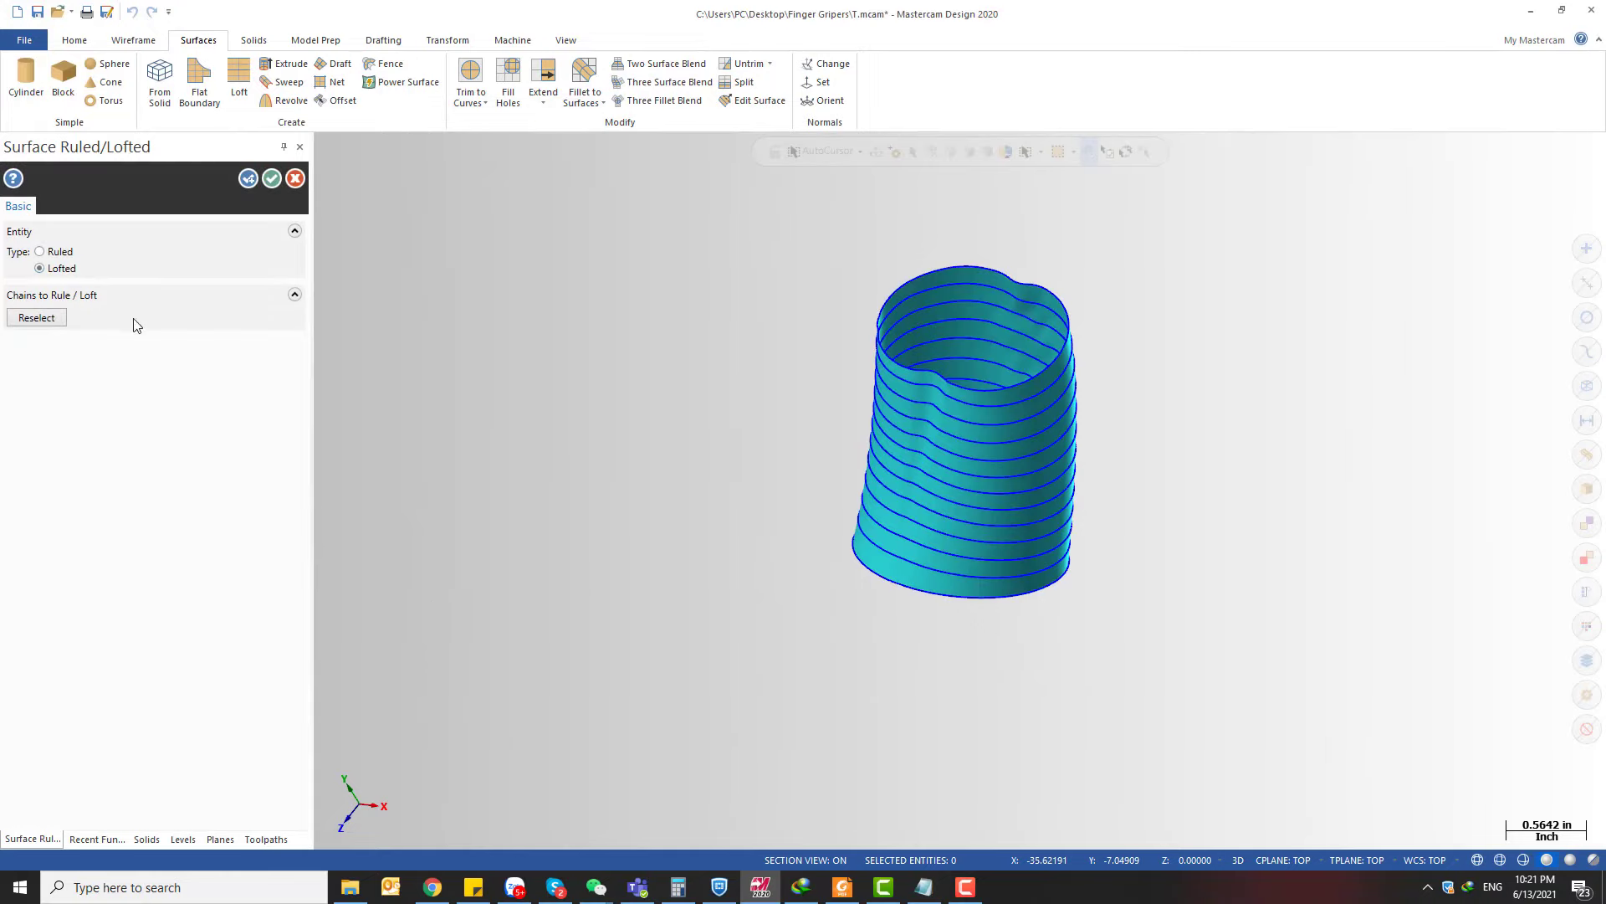
left_click(271, 178)
- Examine the surface lofted through the spline contours from the outside and inside
scroll(1197, 384, "up", 2)
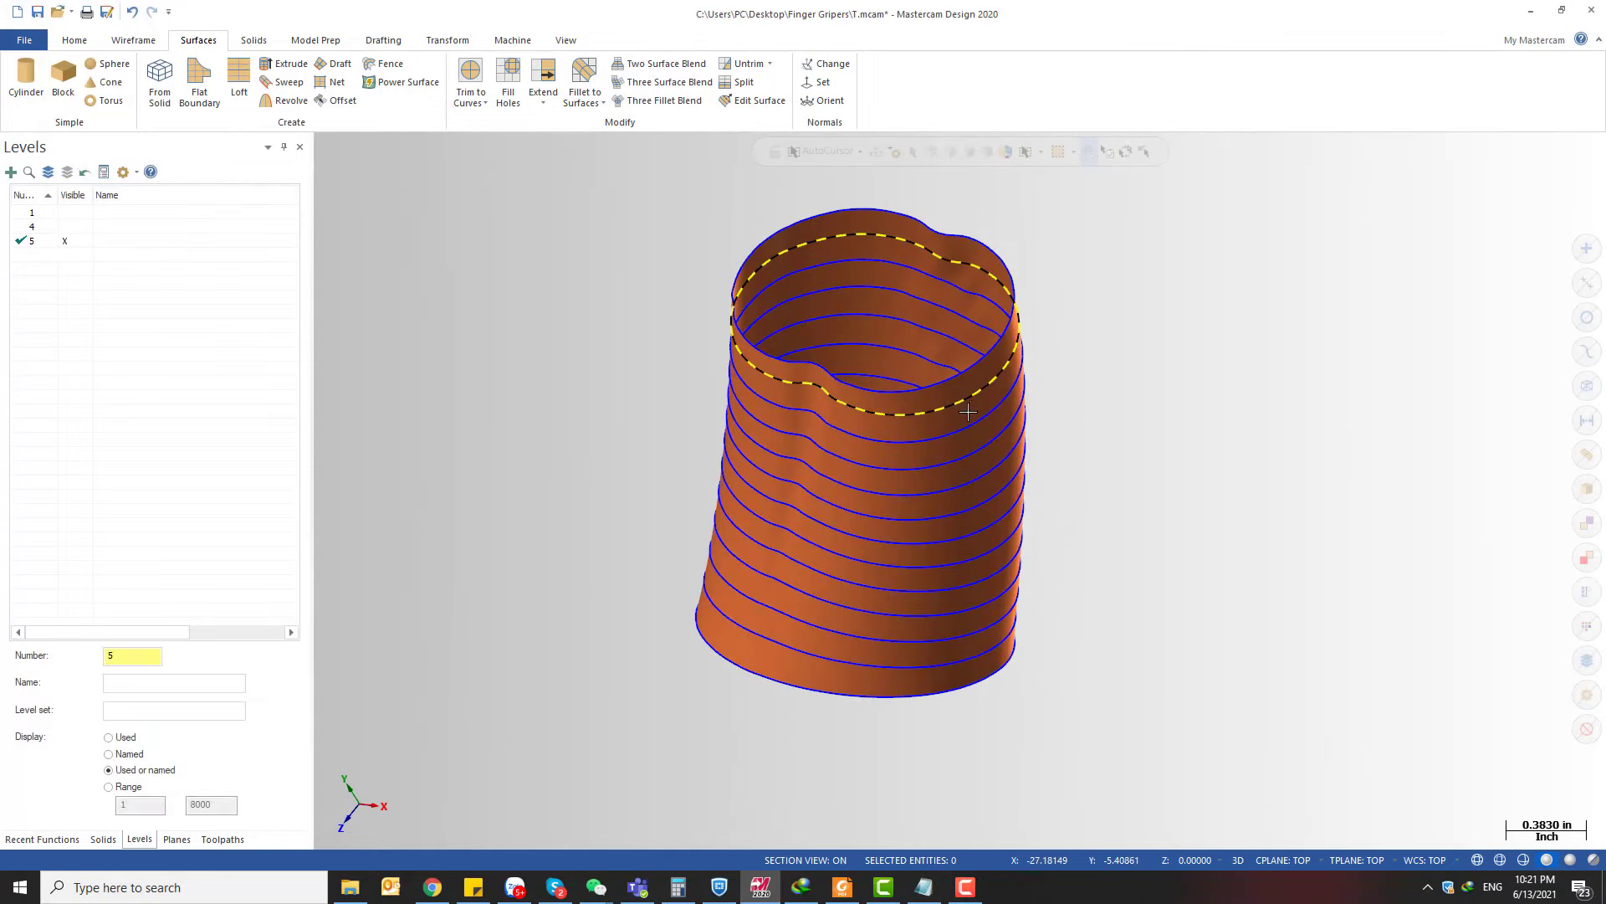
mouse_move(968, 412)
middle_mouse_down()
mouse_move(968, 323)
mouse_move(933, 380)
mouse_move(1196, 373)
mouse_move(1029, 390)
mouse_move(954, 424)
middle_mouse_up()
scroll(932, 380, "down", 2)
scroll(968, 336, "up", 2)
middle_click_drag(968, 335, 899, 271)
scroll(899, 272, "up", 2)
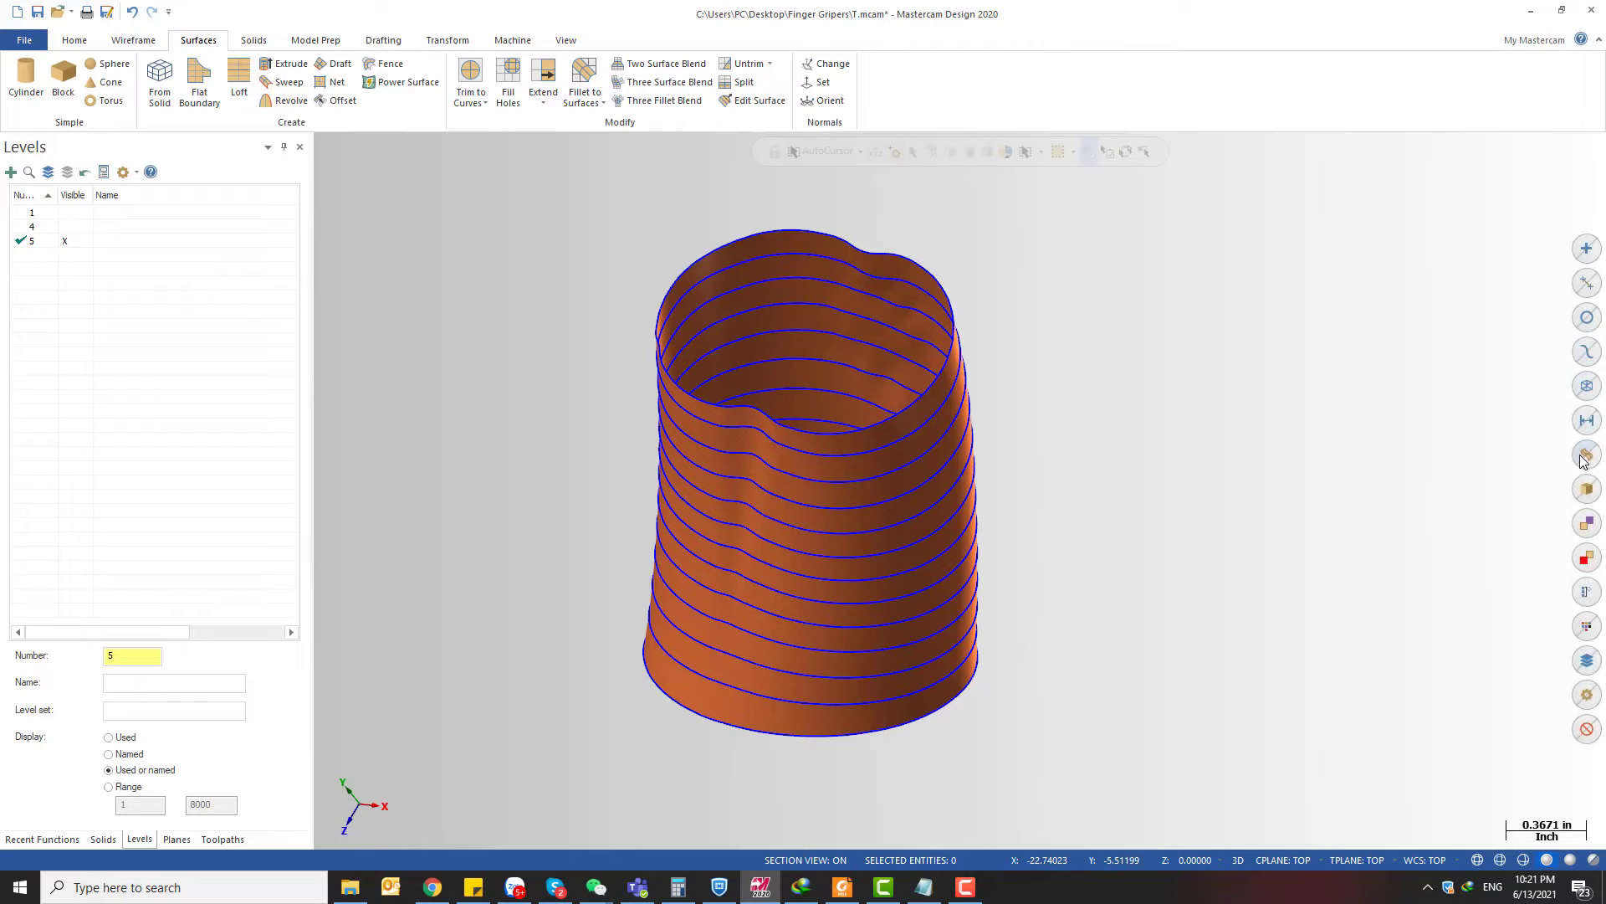
- Temporarily hide the spline contours to inspect the smoothness of the bare lofted surface, and show them again
left_click(1580, 461)
key("Escape")
middle_click_drag(810, 524, 924, 384)
scroll(914, 491, "down", 2)
scroll(991, 449, "up", 2)
scroll(686, 344, "down", 2)
scroll(1036, 253, "up", 1)
scroll(871, 197, "up", 2)
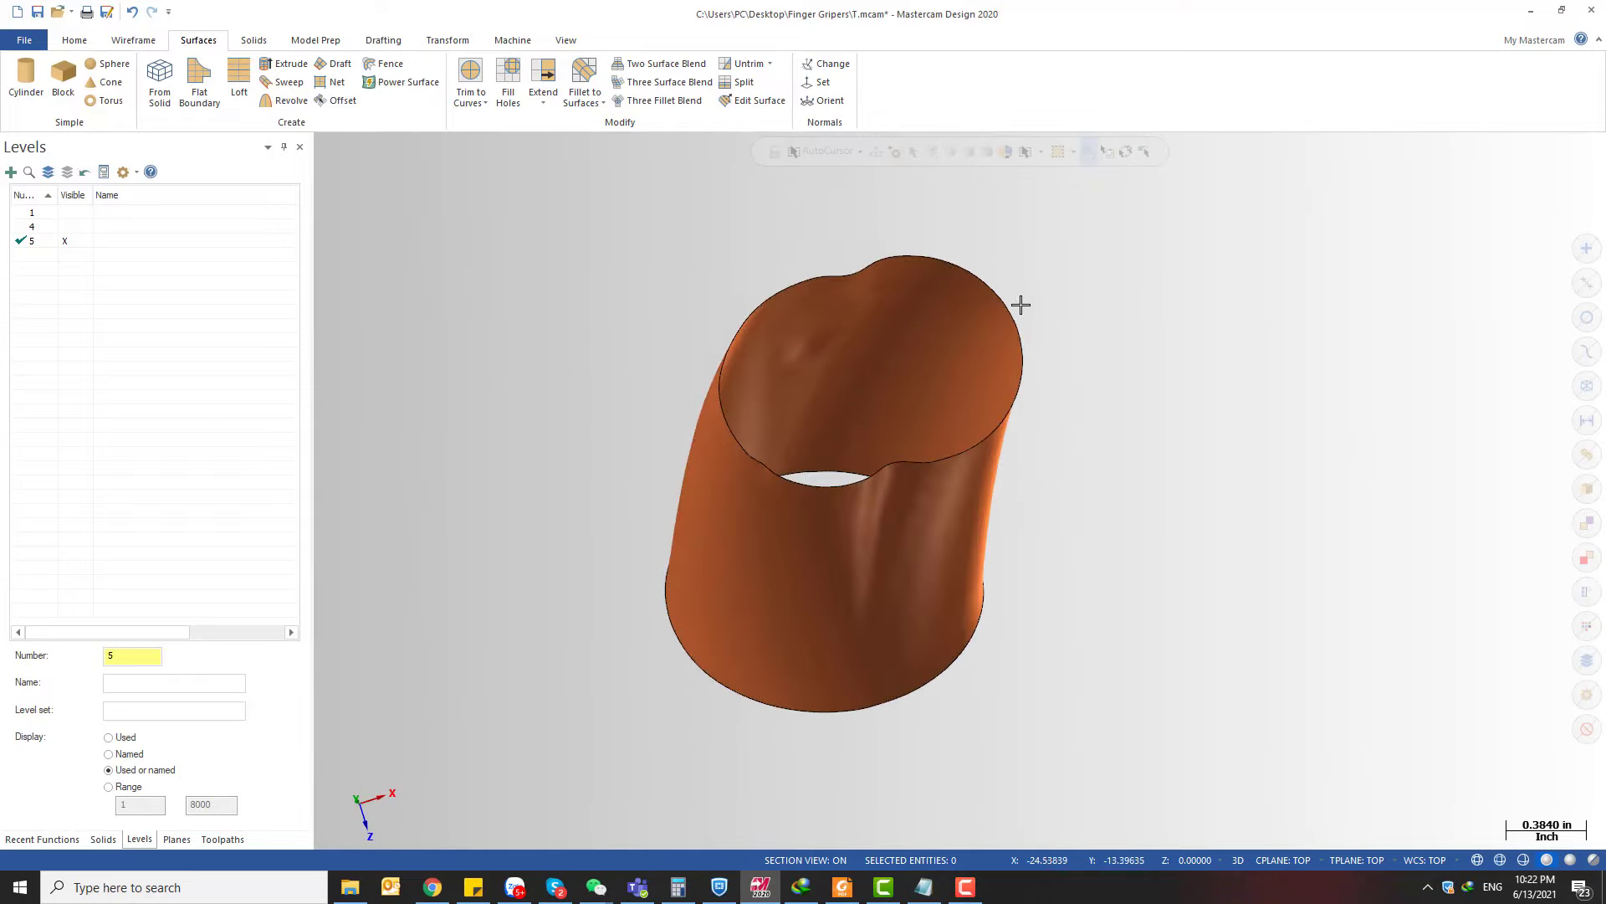
mouse_move(1021, 304)
middle_mouse_down()
mouse_move(986, 455)
mouse_move(1087, 410)
mouse_move(1188, 394)
mouse_move(816, 412)
mouse_move(832, 471)
mouse_move(735, 348)
mouse_move(1046, 426)
middle_mouse_up()
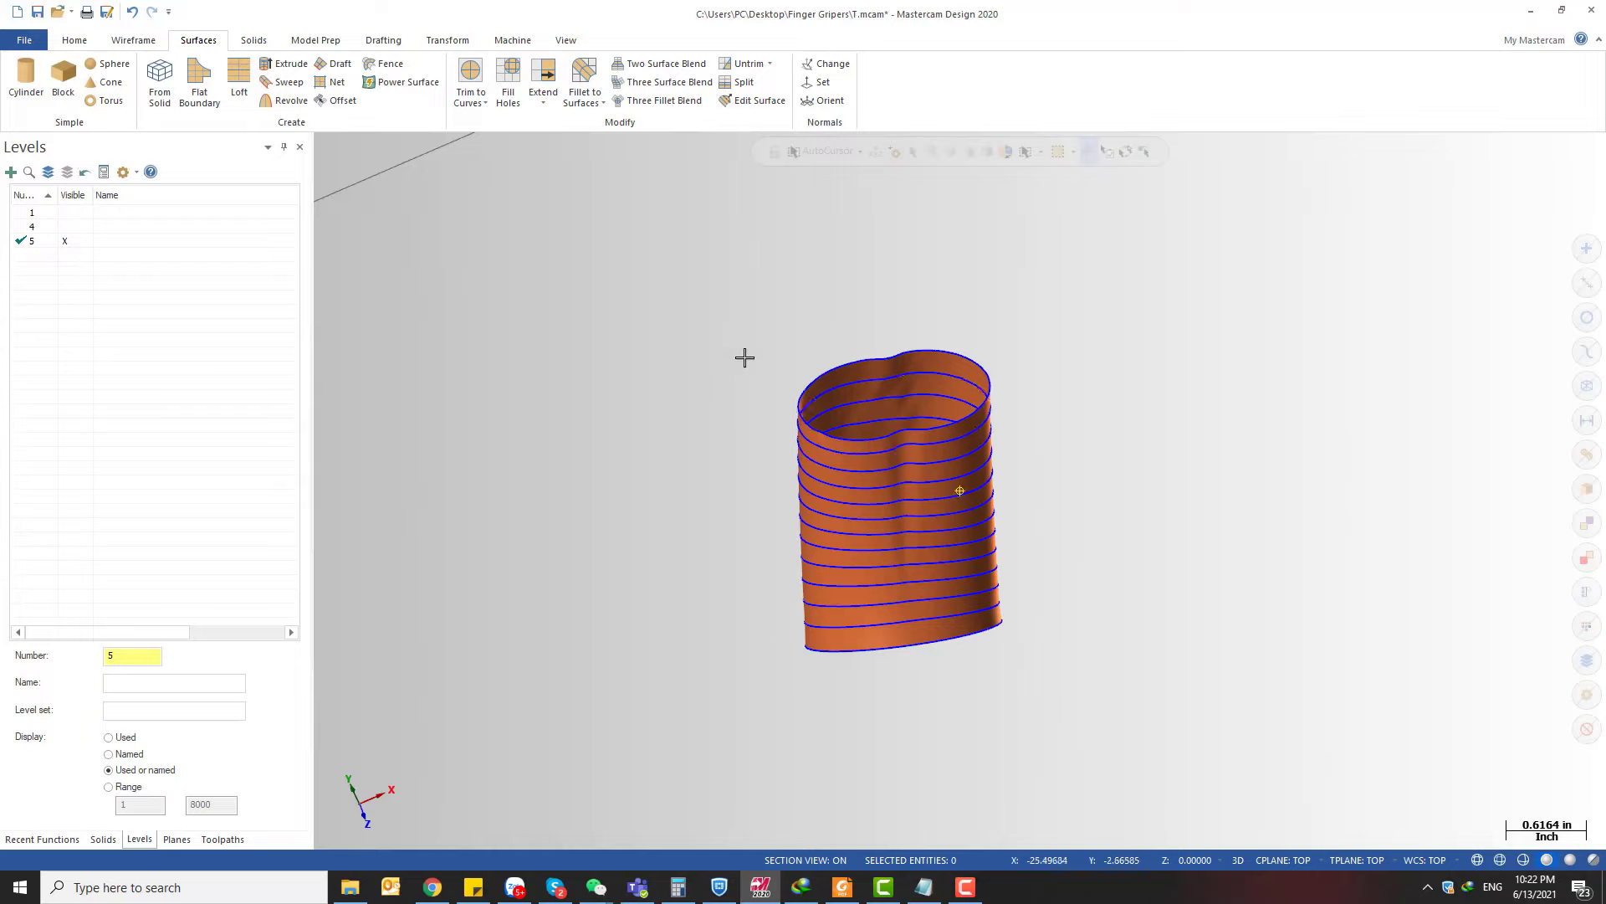
middle_click_drag(745, 357, 760, 365)
scroll(731, 319, "down", 2)
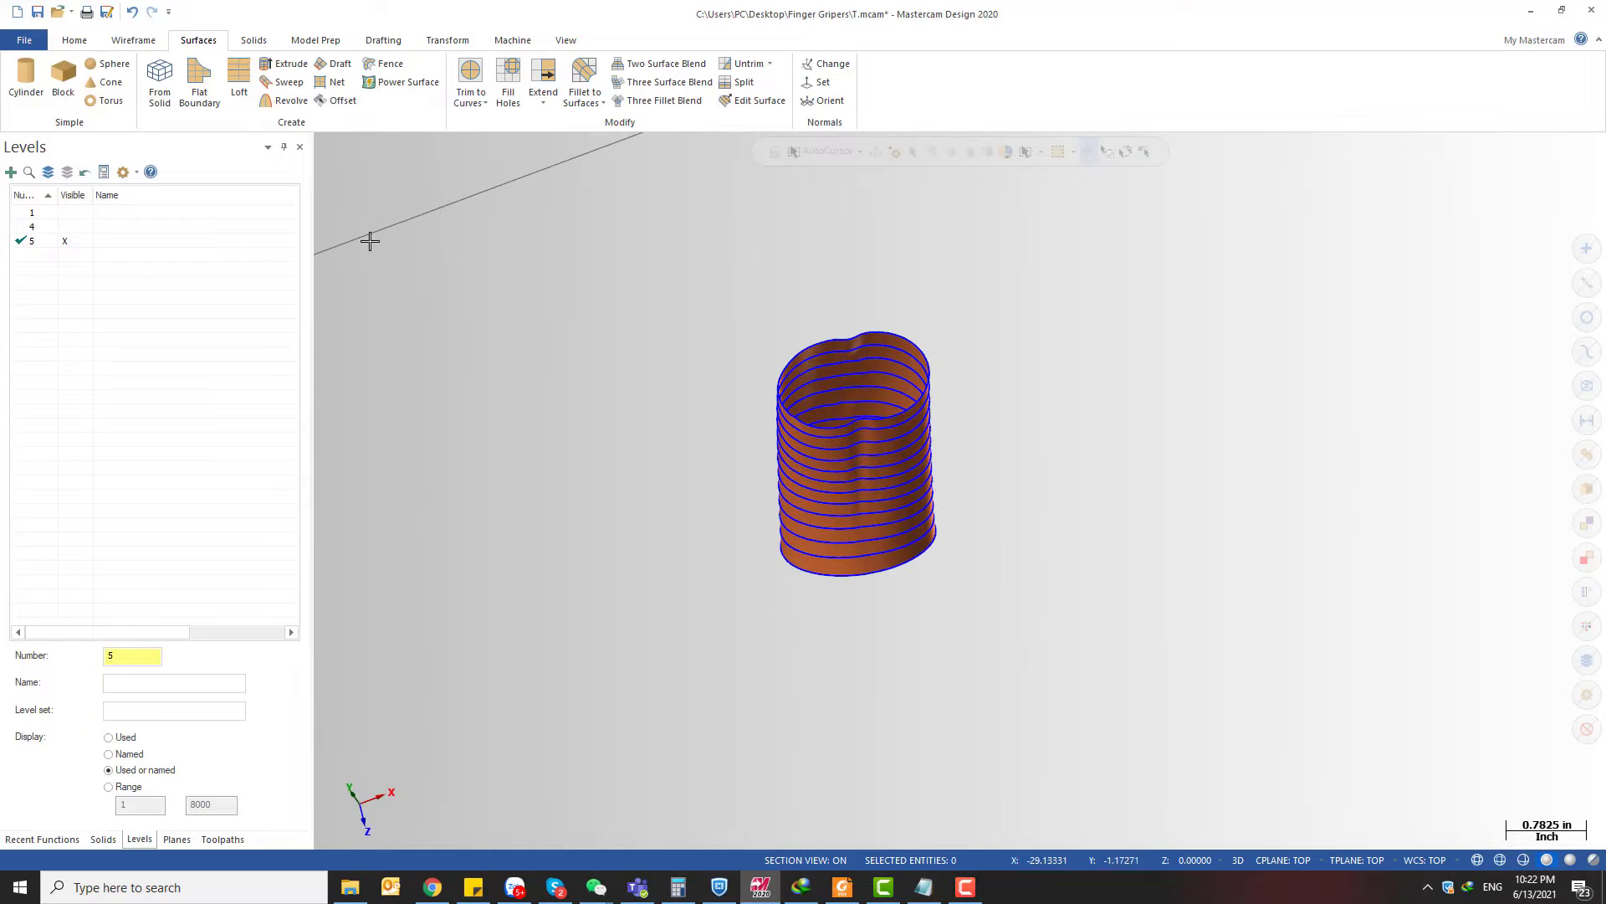
mouse_move(870, 478)
middle_mouse_down()
mouse_move(873, 498)
mouse_move(875, 472)
middle_mouse_up()
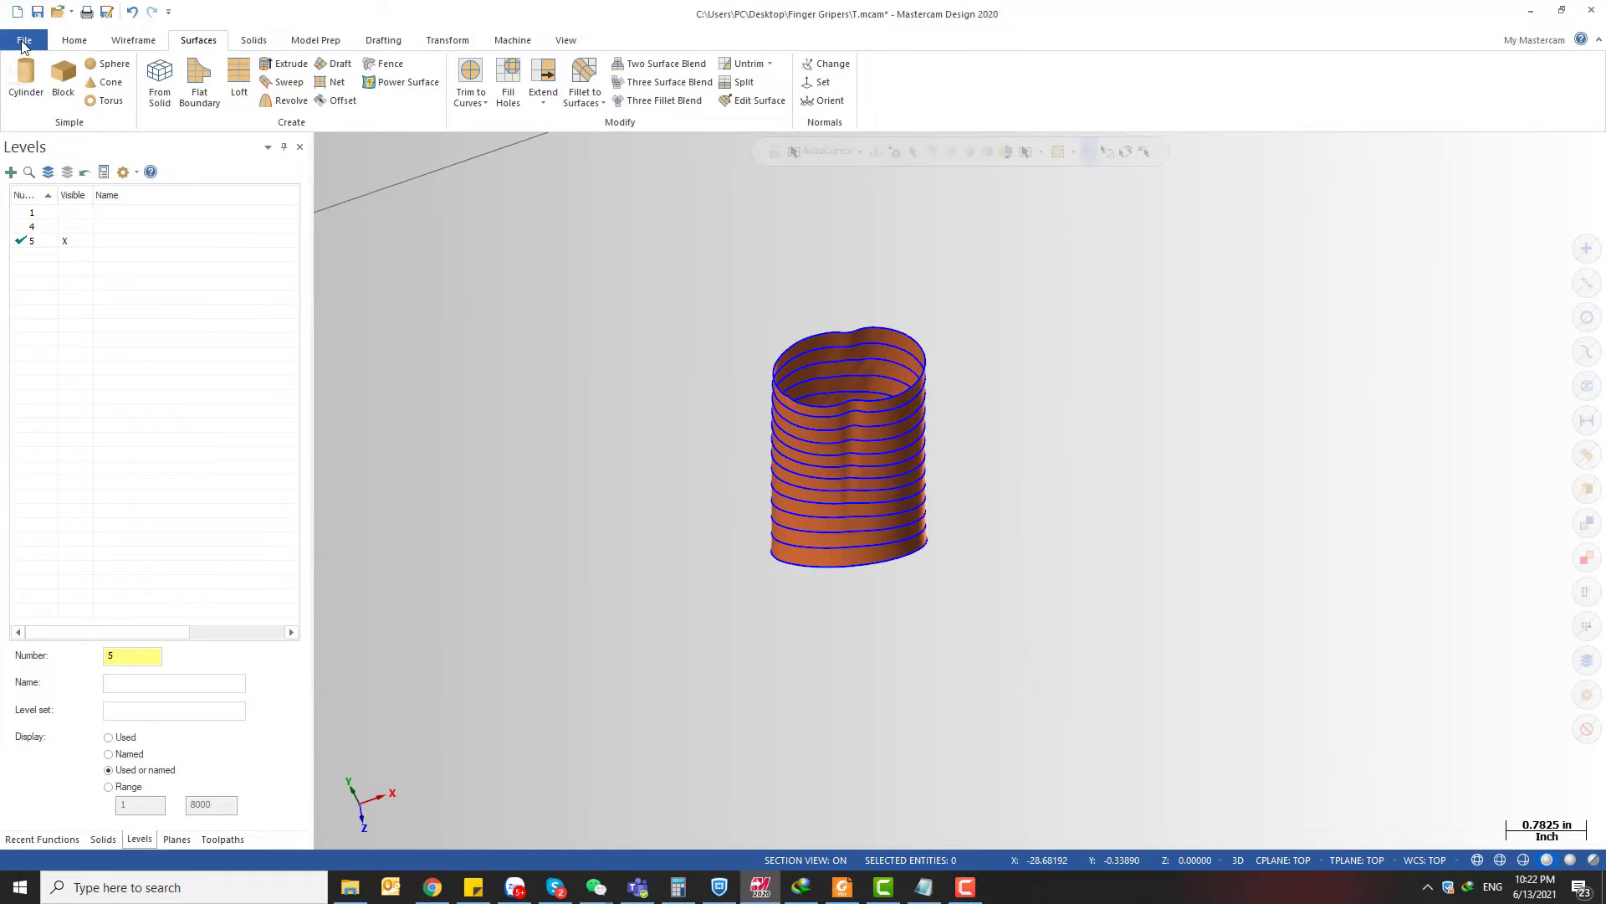
- Merge the file probing ressult.txt from the Digitizing folder into the drawing, keeping the merged file levels
left_click(24, 42)
left_click(44, 200)
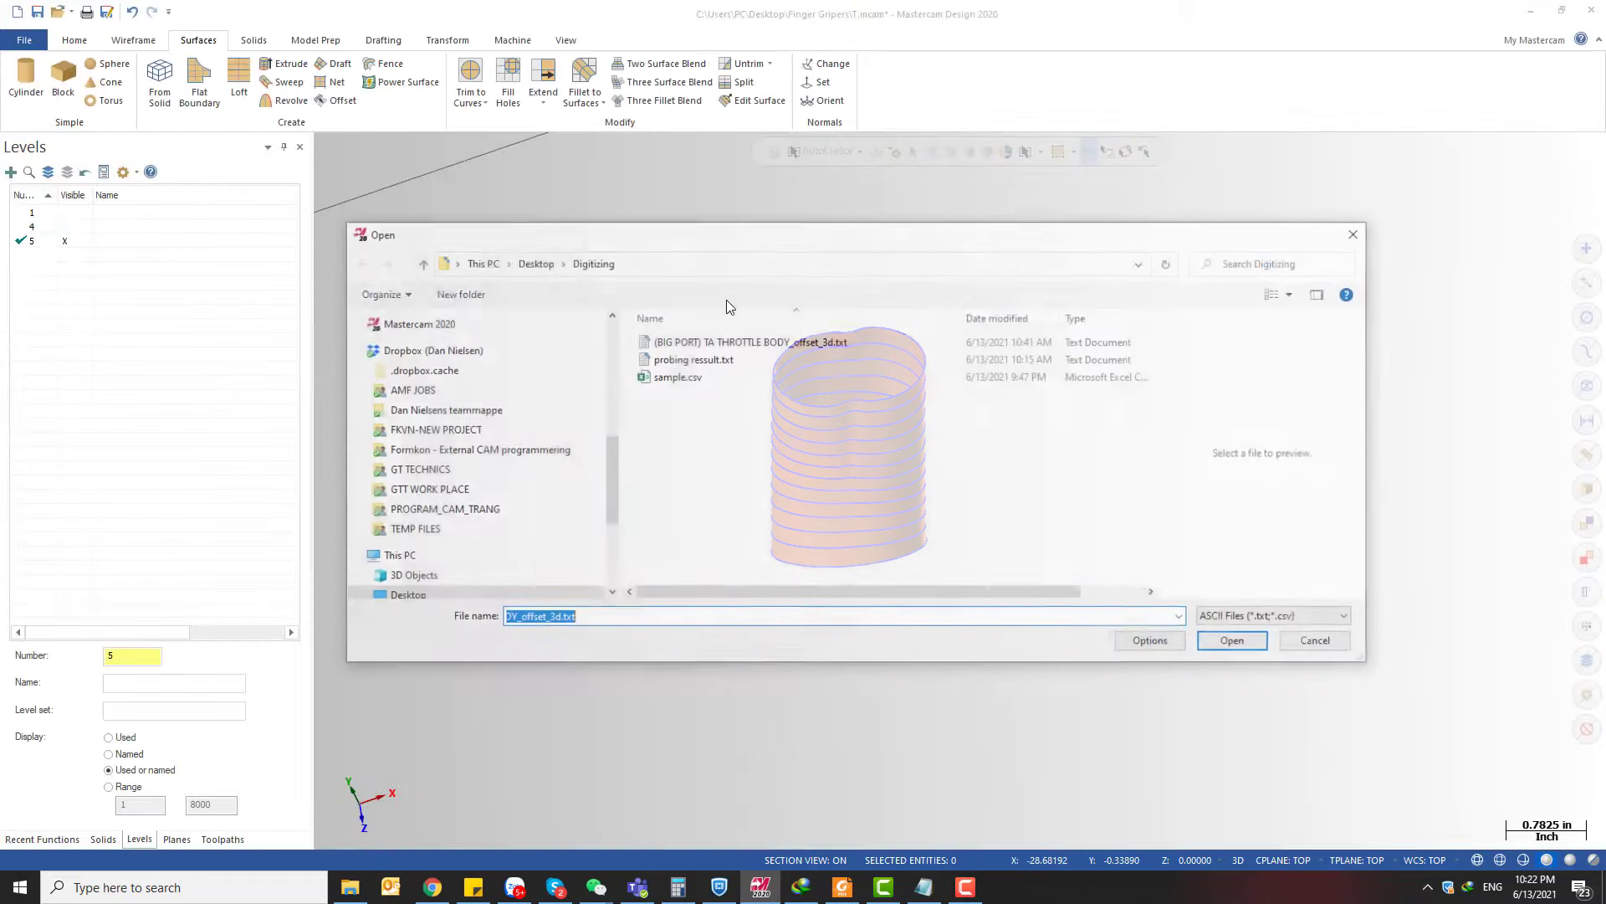
left_click(690, 364)
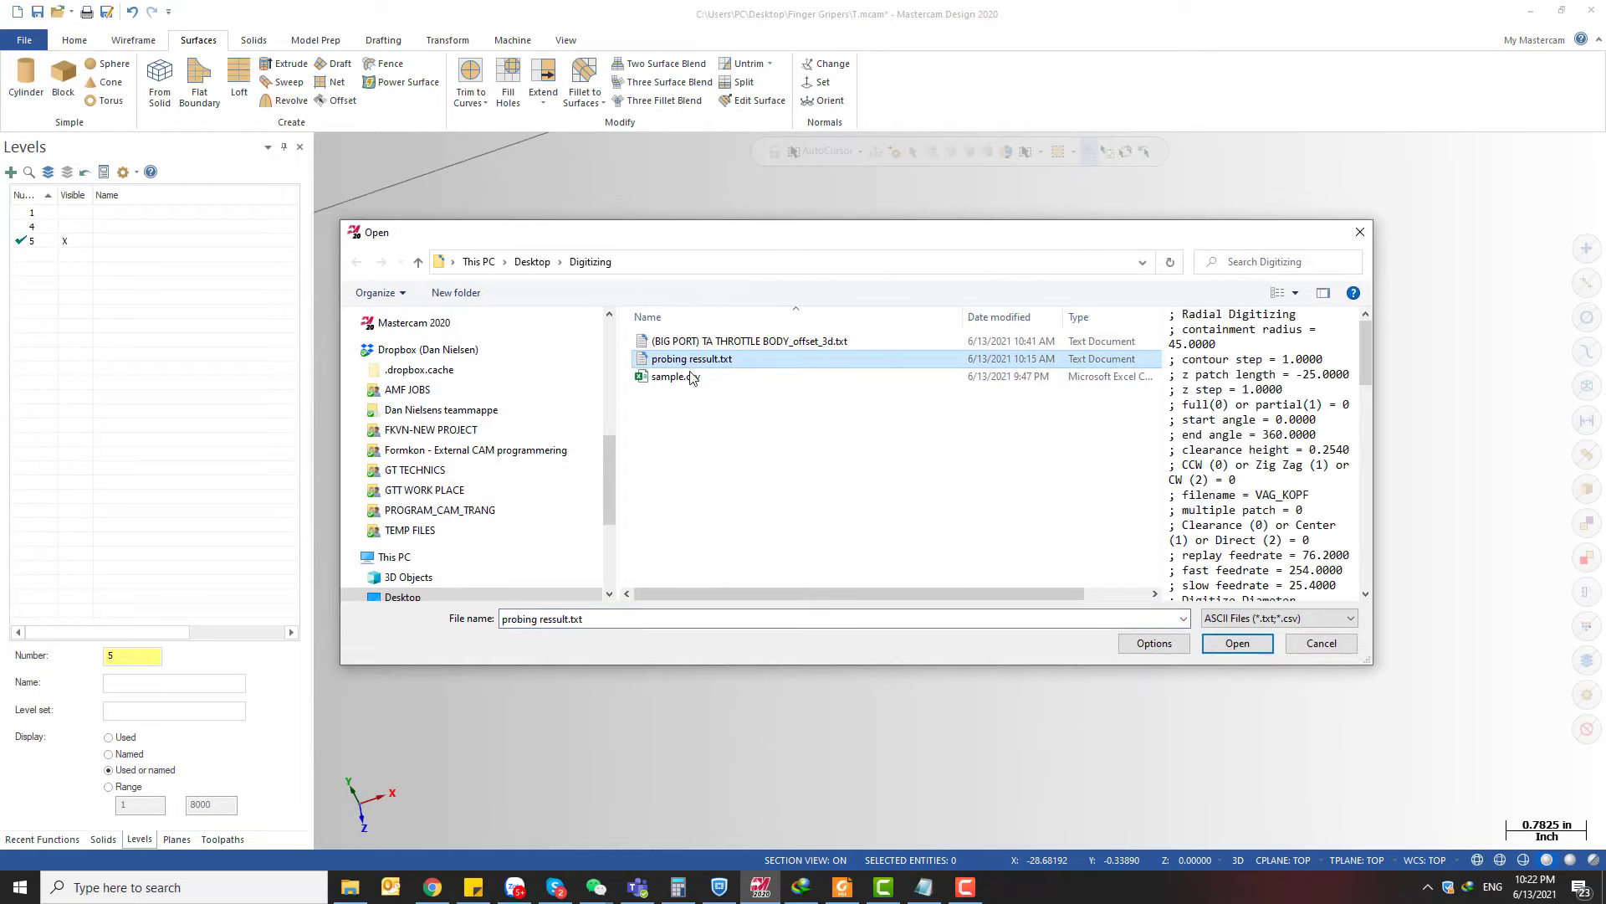
left_click(1238, 643)
scroll(1038, 456, "down", 3)
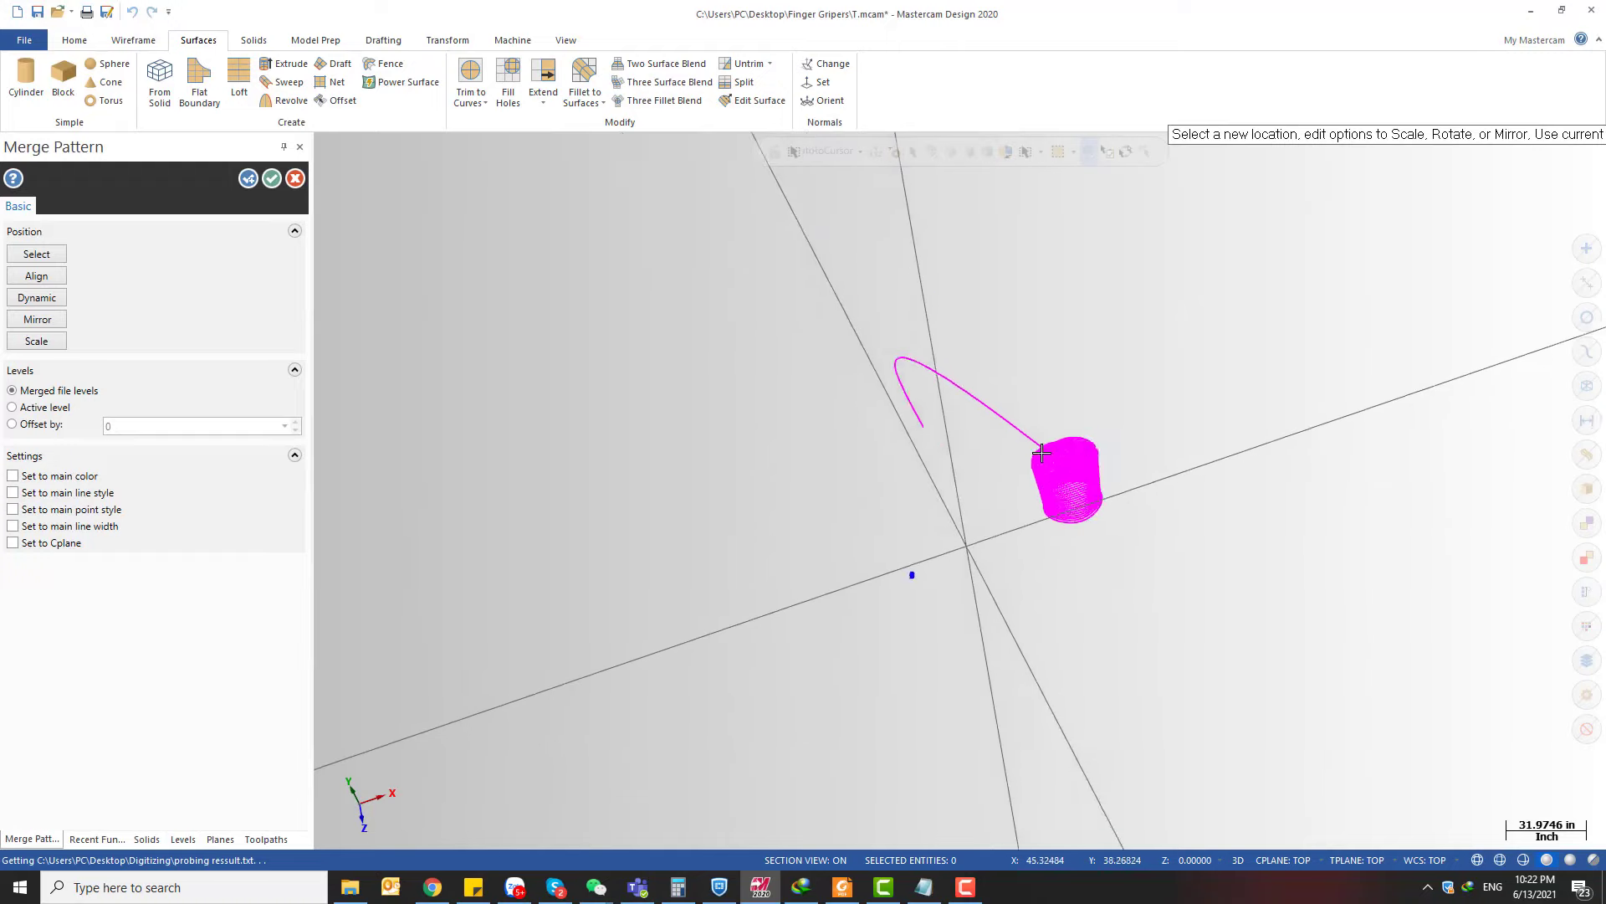
middle_click_drag(1059, 459, 1058, 425)
scroll(963, 570, "up", 6)
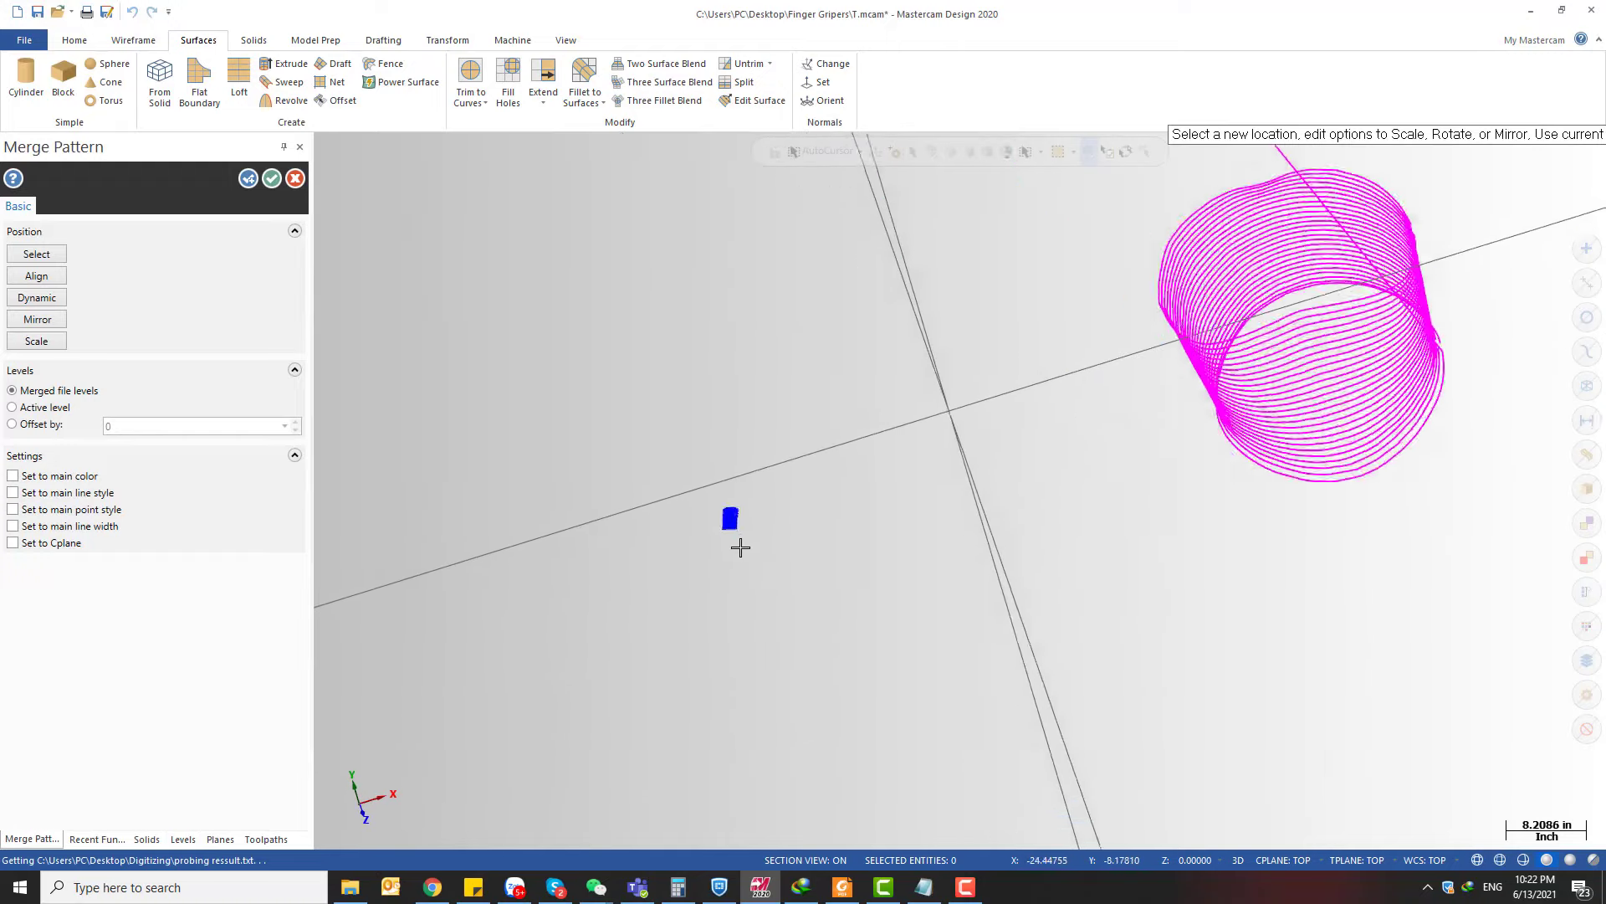
scroll(740, 548, "up", 3)
scroll(759, 545, "down", 5)
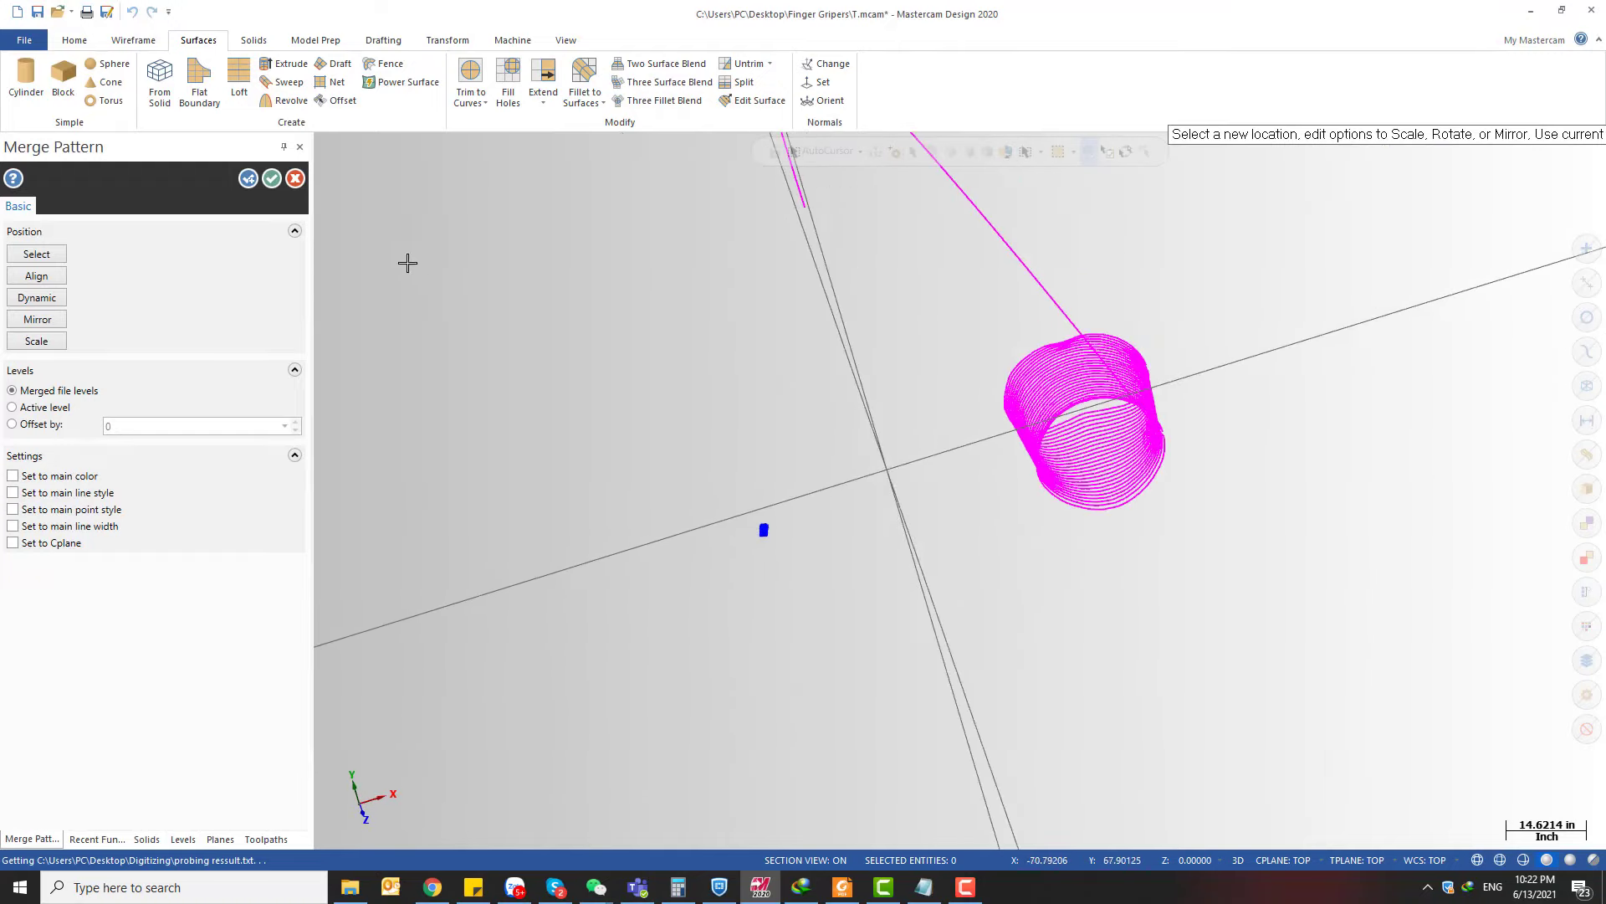
scroll(942, 377, "down", 3)
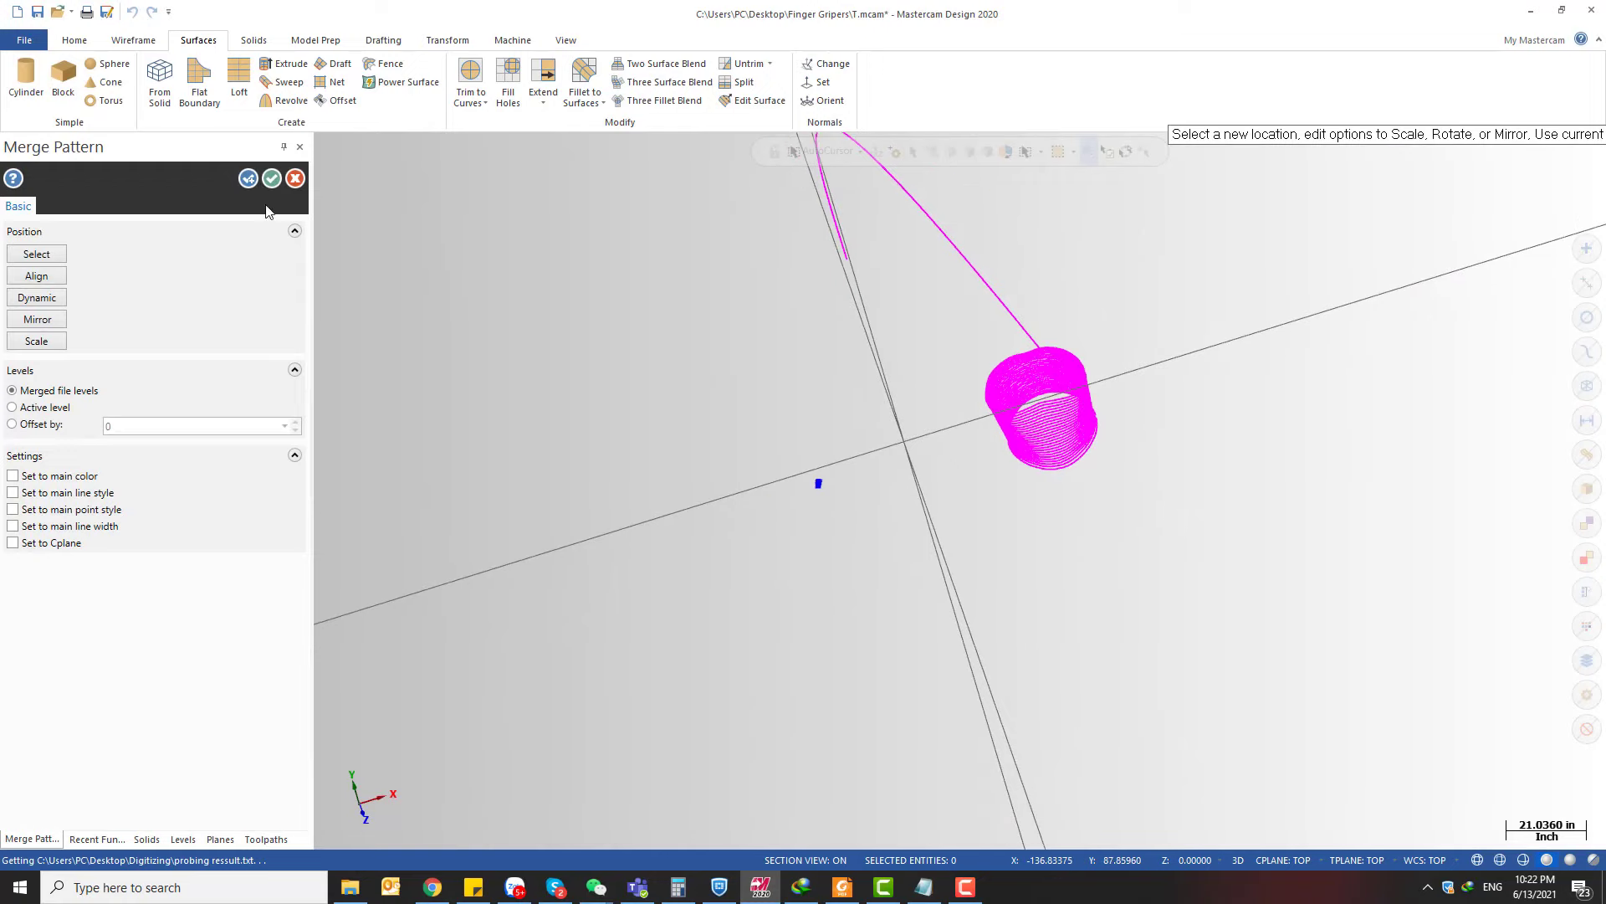
left_click(272, 179)
- Delete the stray spline that runs away from the newly merged probing contours
middle_click_drag(896, 339, 1068, 348)
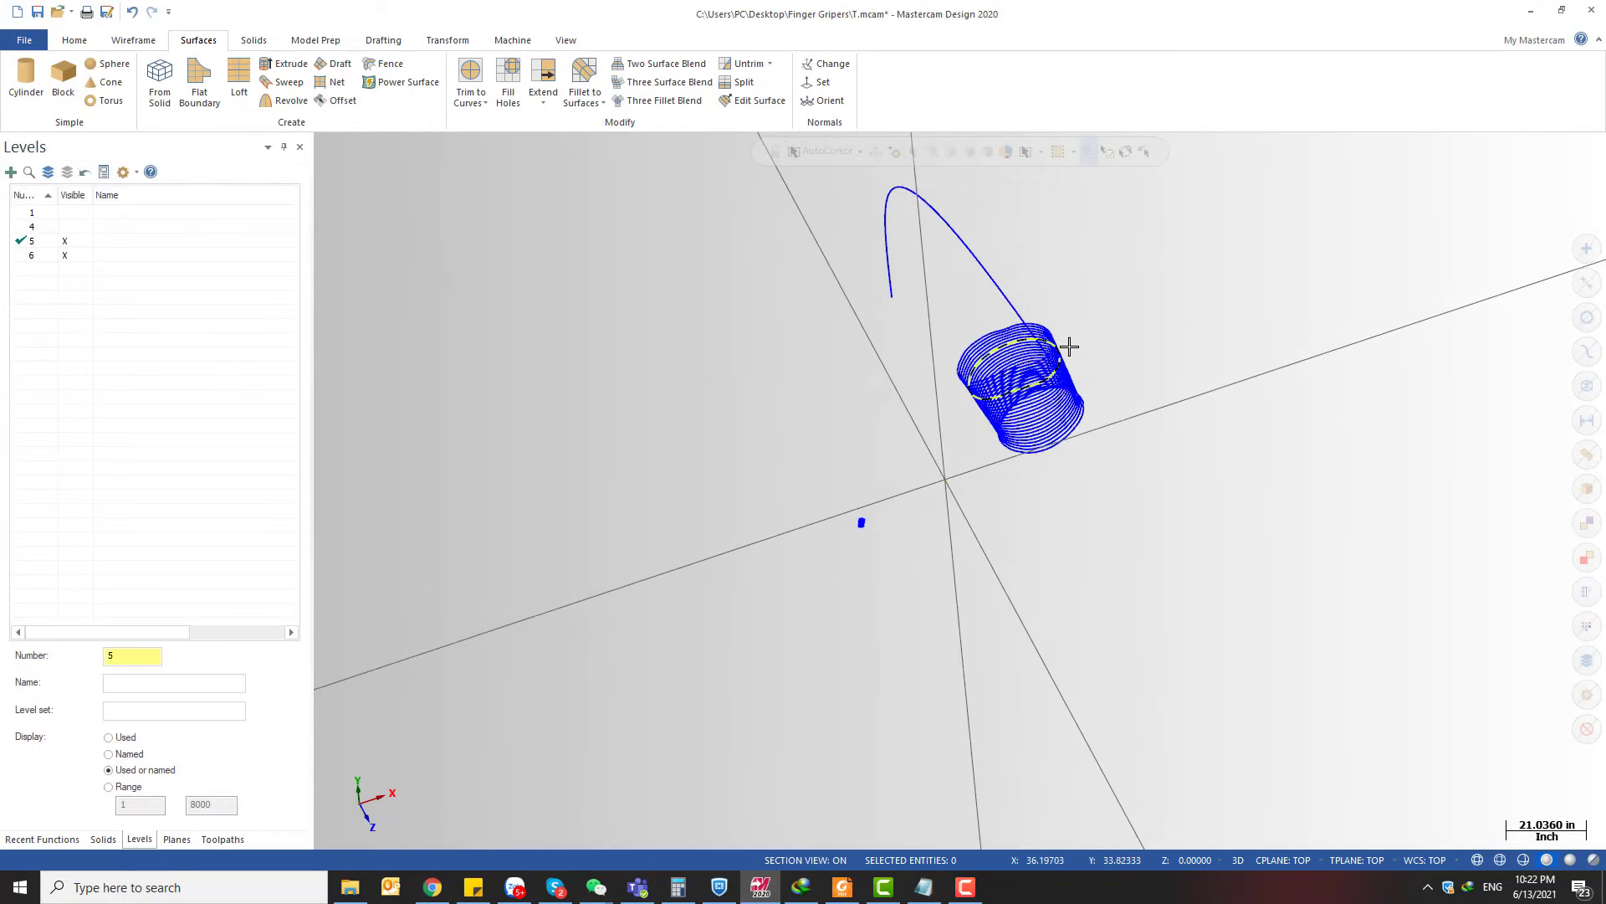
scroll(1068, 348, "up", 5)
left_click(918, 252)
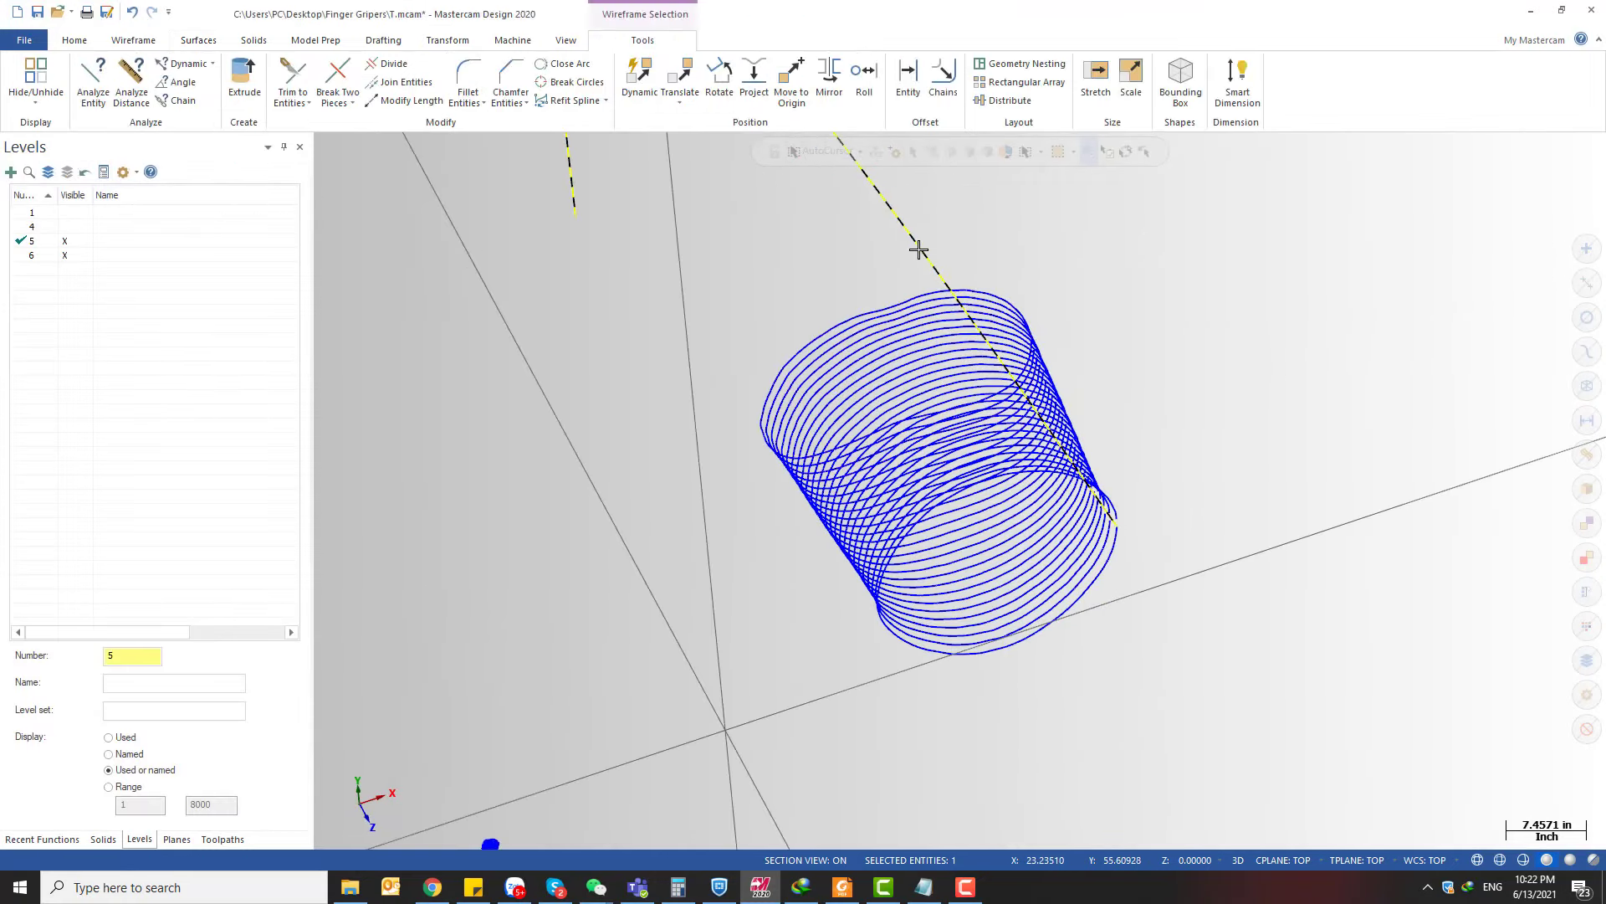
key("Escape")
- Examine the merged probing contours, including their size against the first loft and the gaps where each contour is open
middle_click_drag(950, 262, 950, 509)
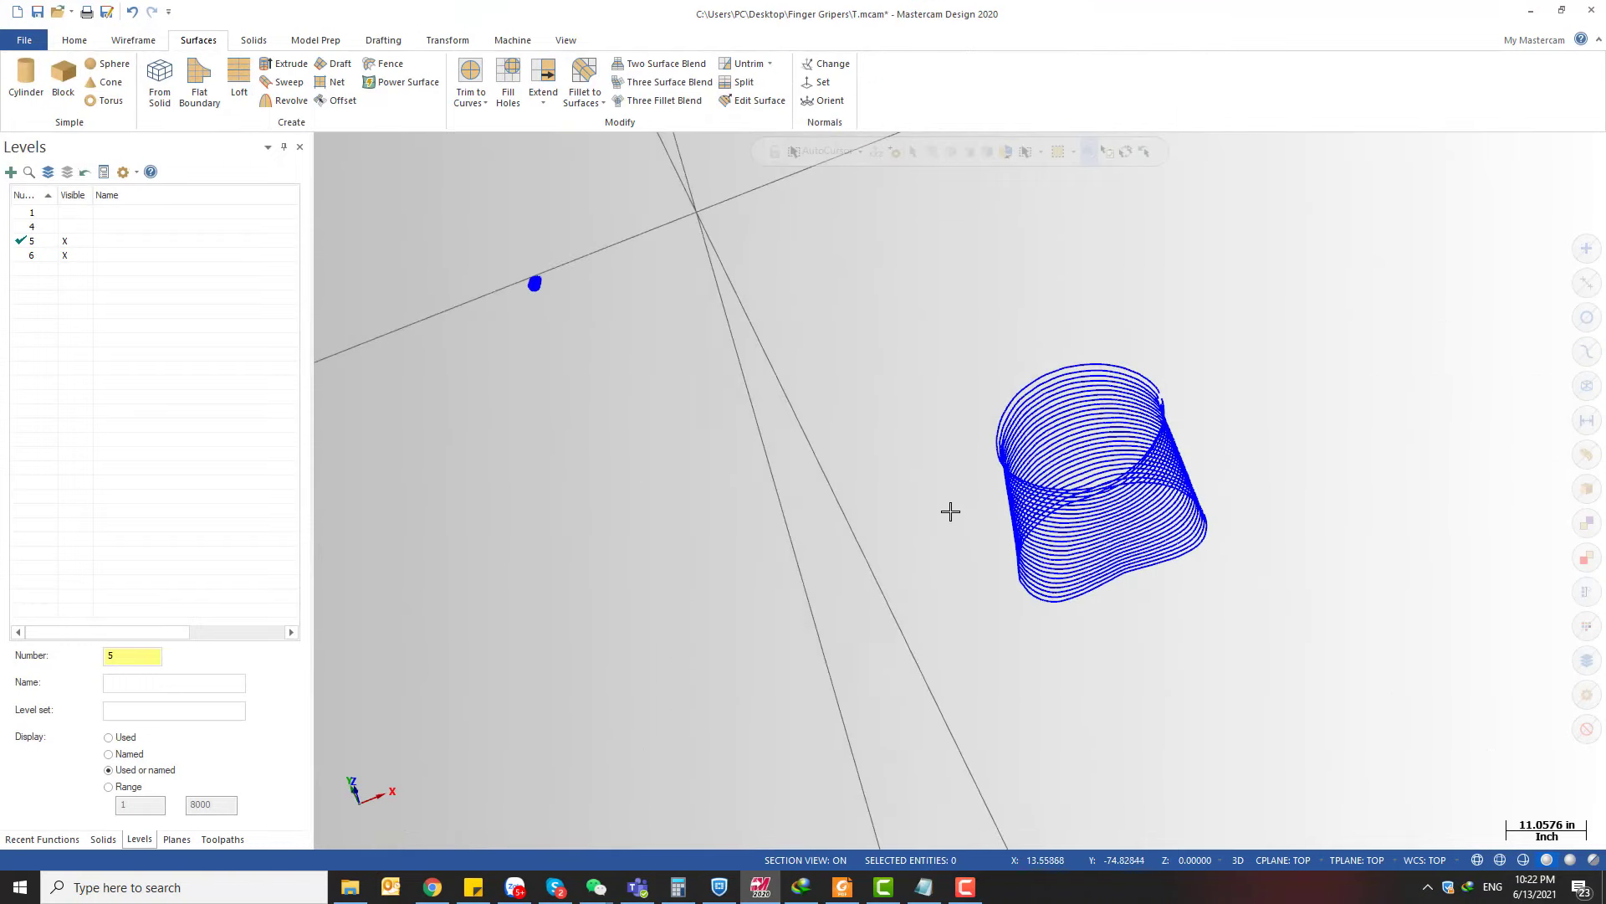
scroll(516, 306, "up", 3)
scroll(516, 306, "up", 5)
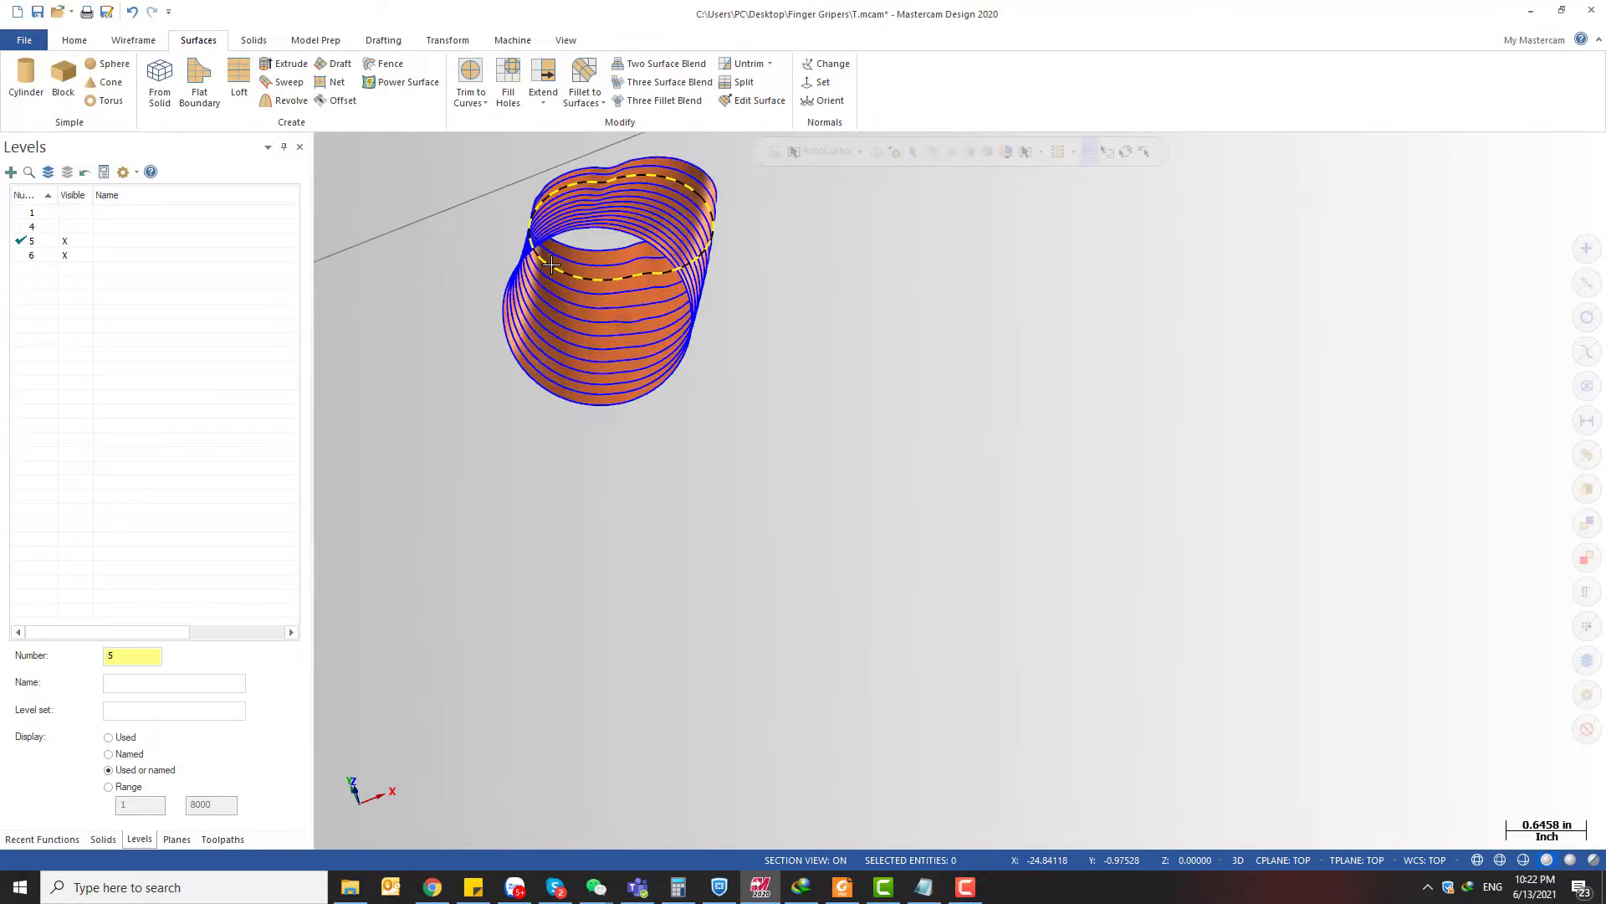
scroll(534, 335, "down", 2)
scroll(534, 334, "down", 7)
scroll(1291, 546, "up", 4)
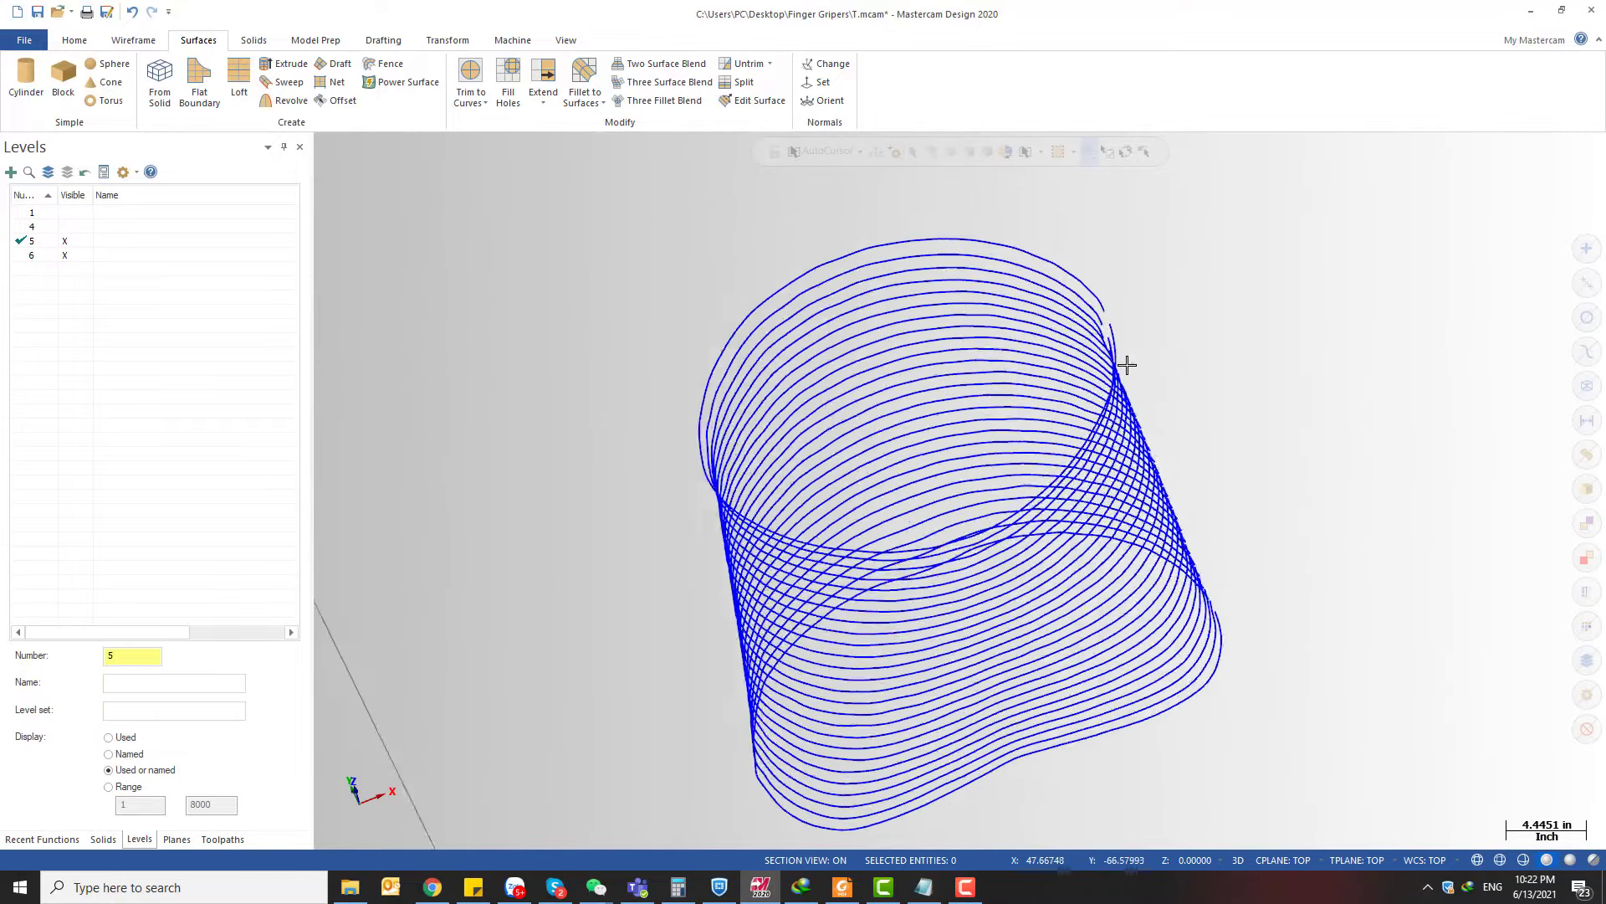
middle_click_drag(1126, 365, 1201, 466)
scroll(1187, 491, "down", 4)
scroll(1186, 491, "up", 3)
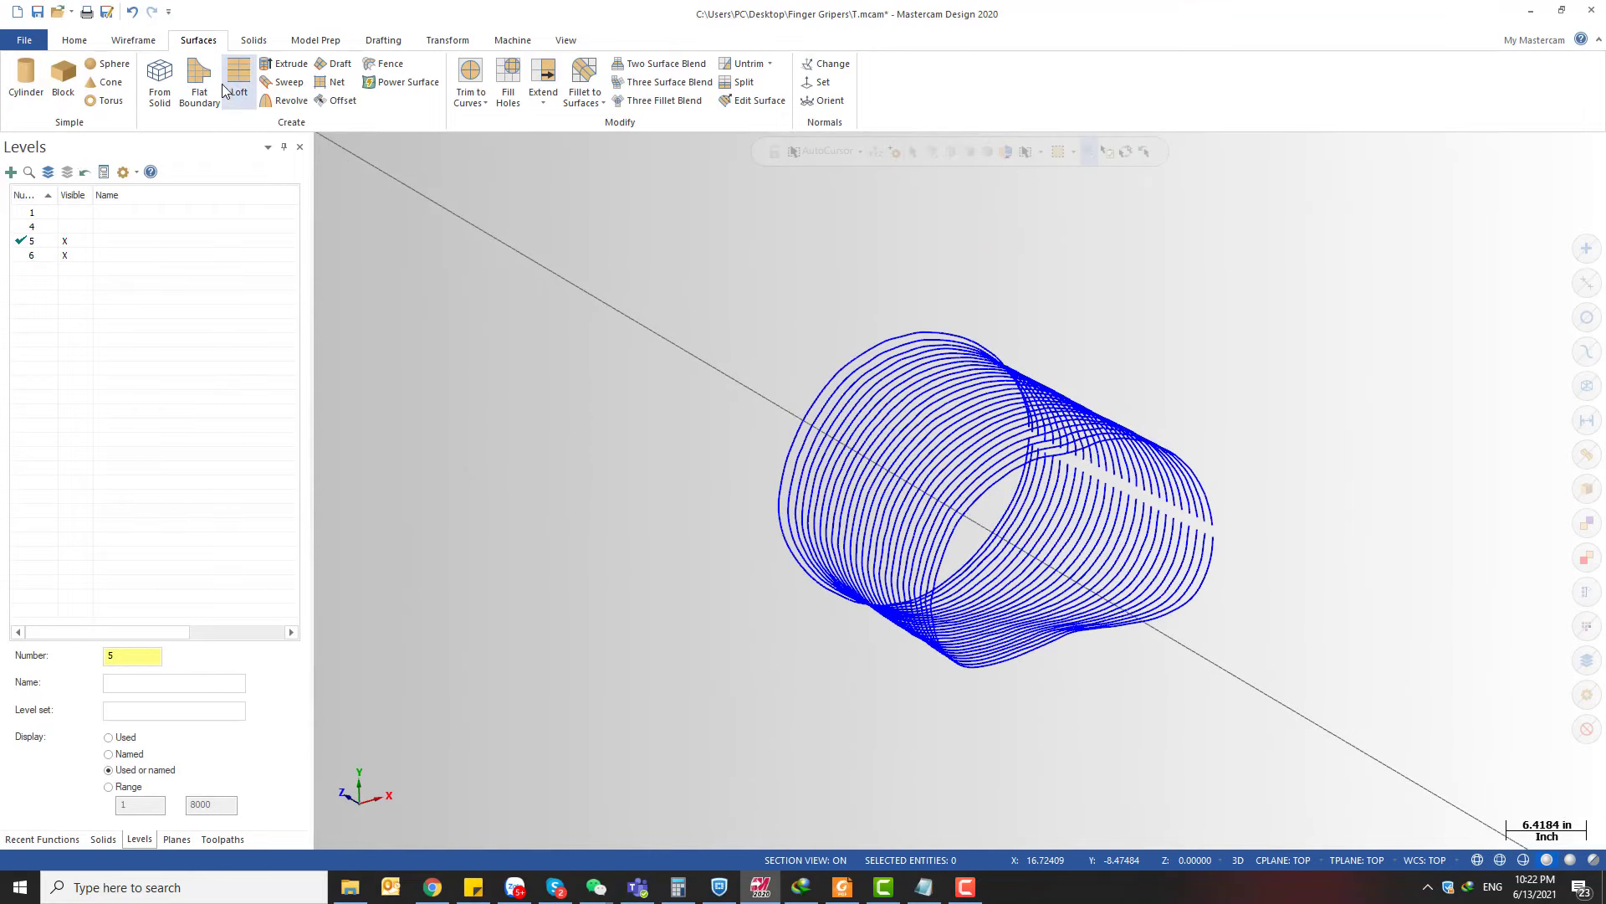
middle_click_drag(728, 263, 623, 261)
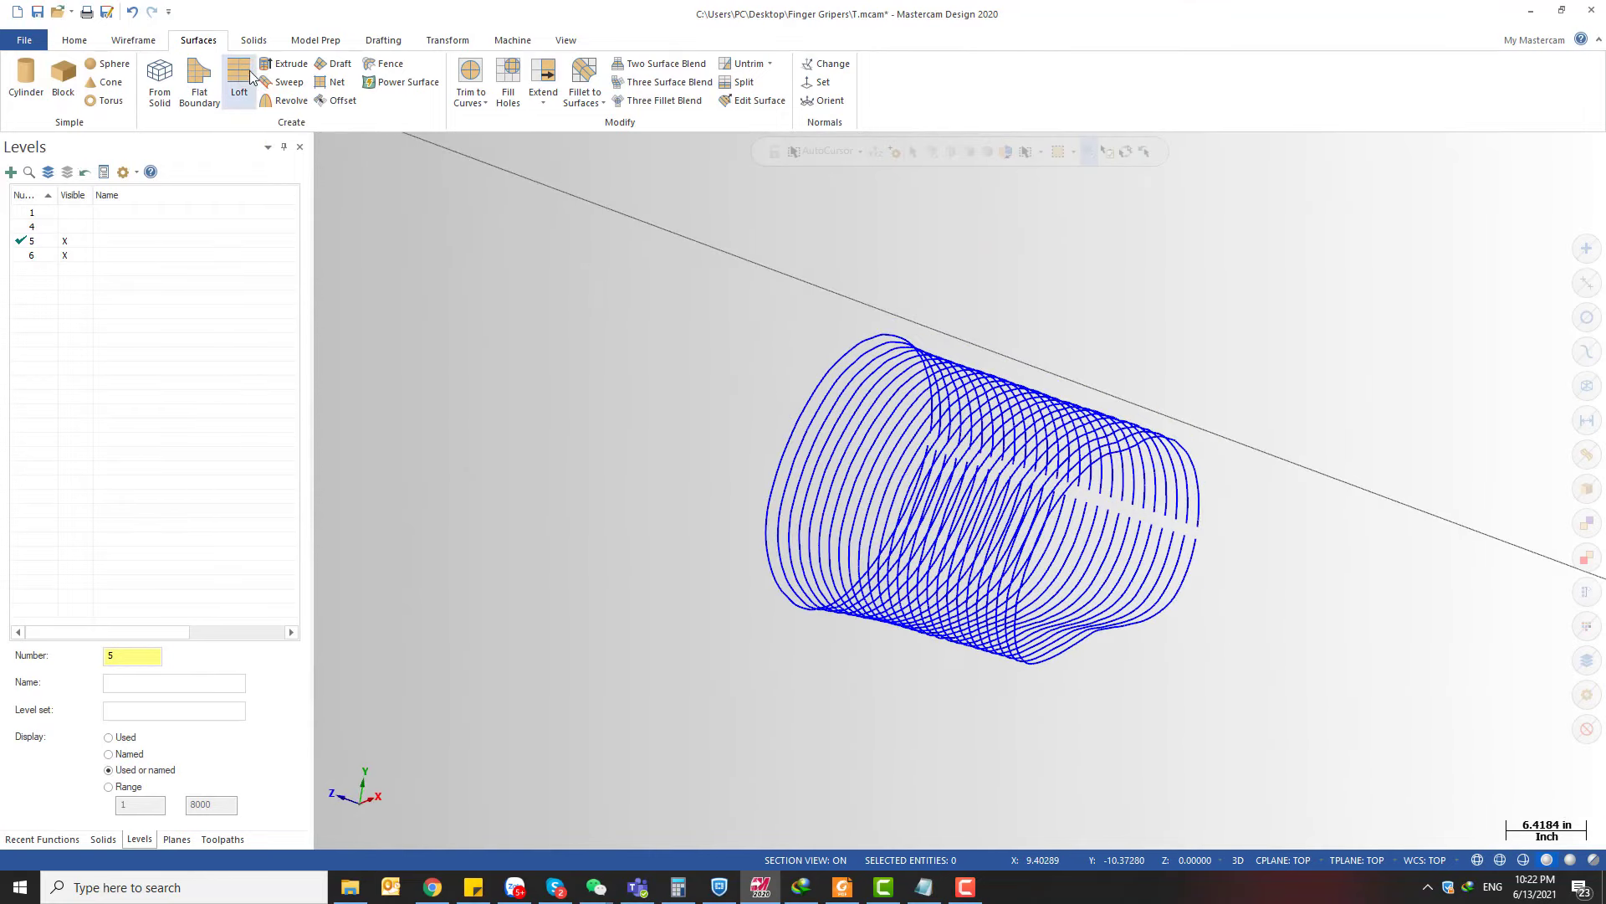
middle_click_drag(893, 424, 992, 480)
scroll(992, 480, "down", 1)
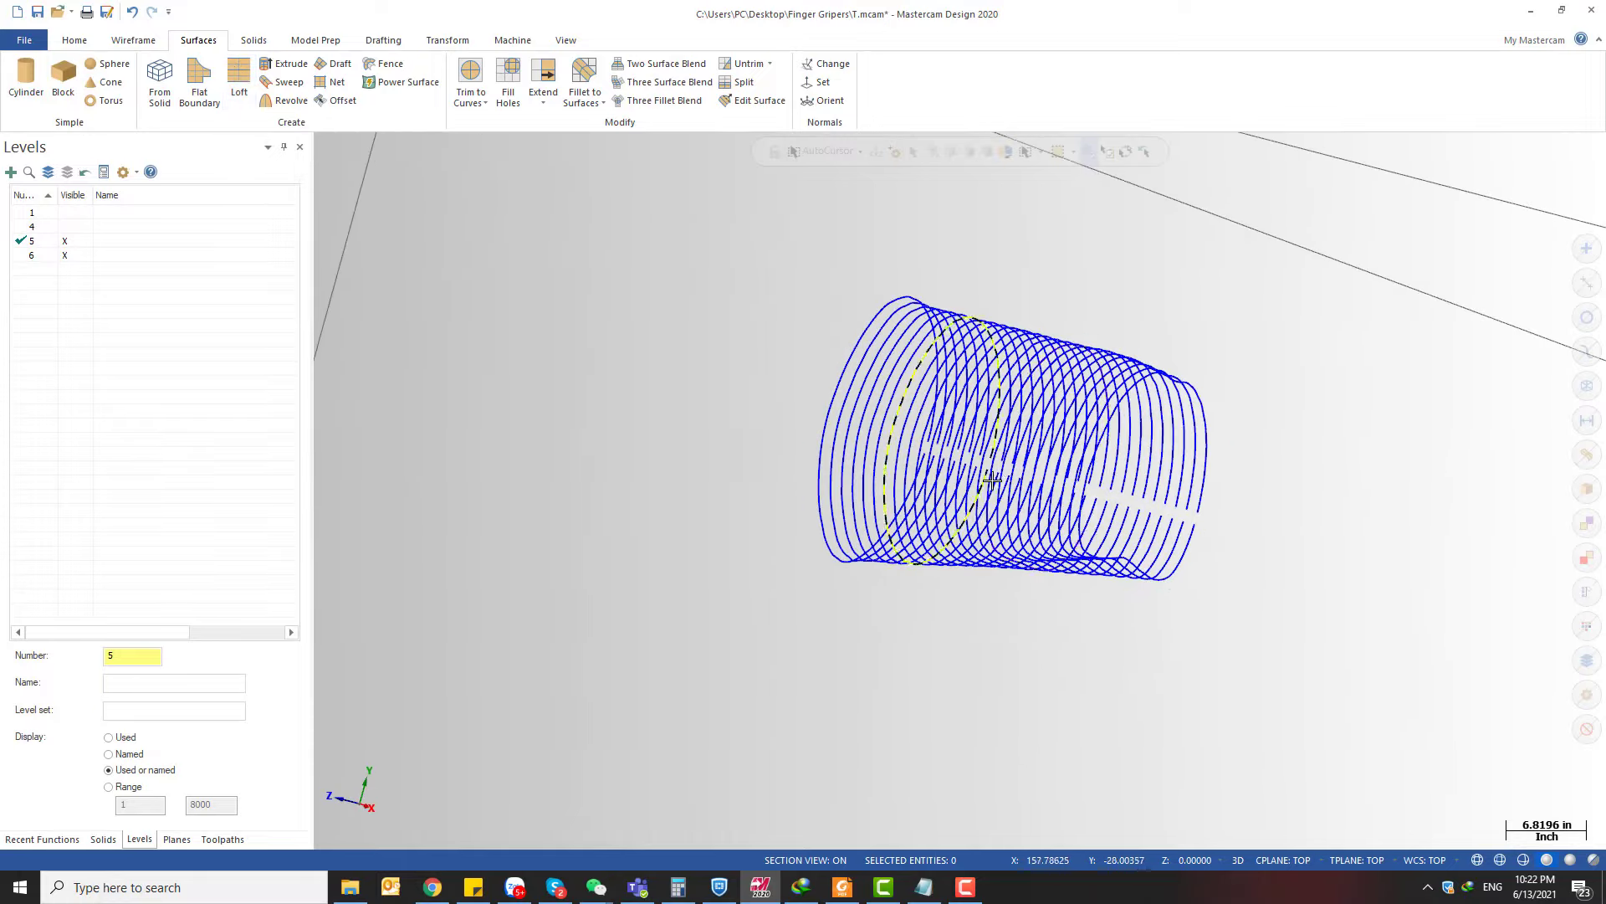
scroll(992, 479, "up", 3)
scroll(1498, 537, "up", 1)
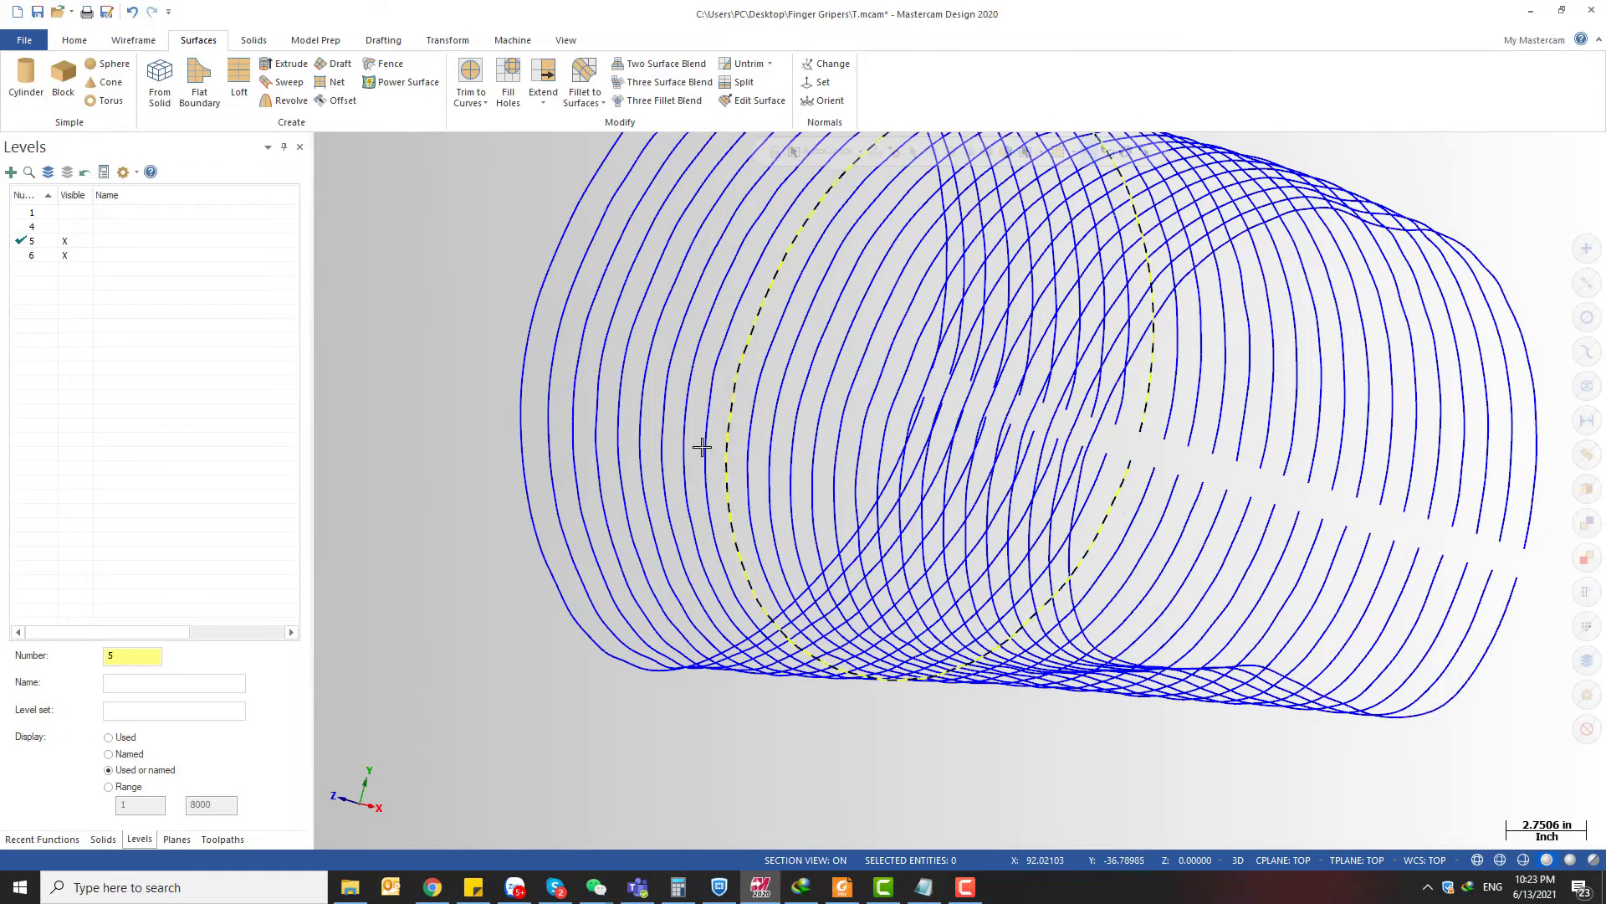
- Start a lofted surface and chain the first nine open probing contours in order, picking each near the same end
middle_click_drag(701, 447, 586, 258)
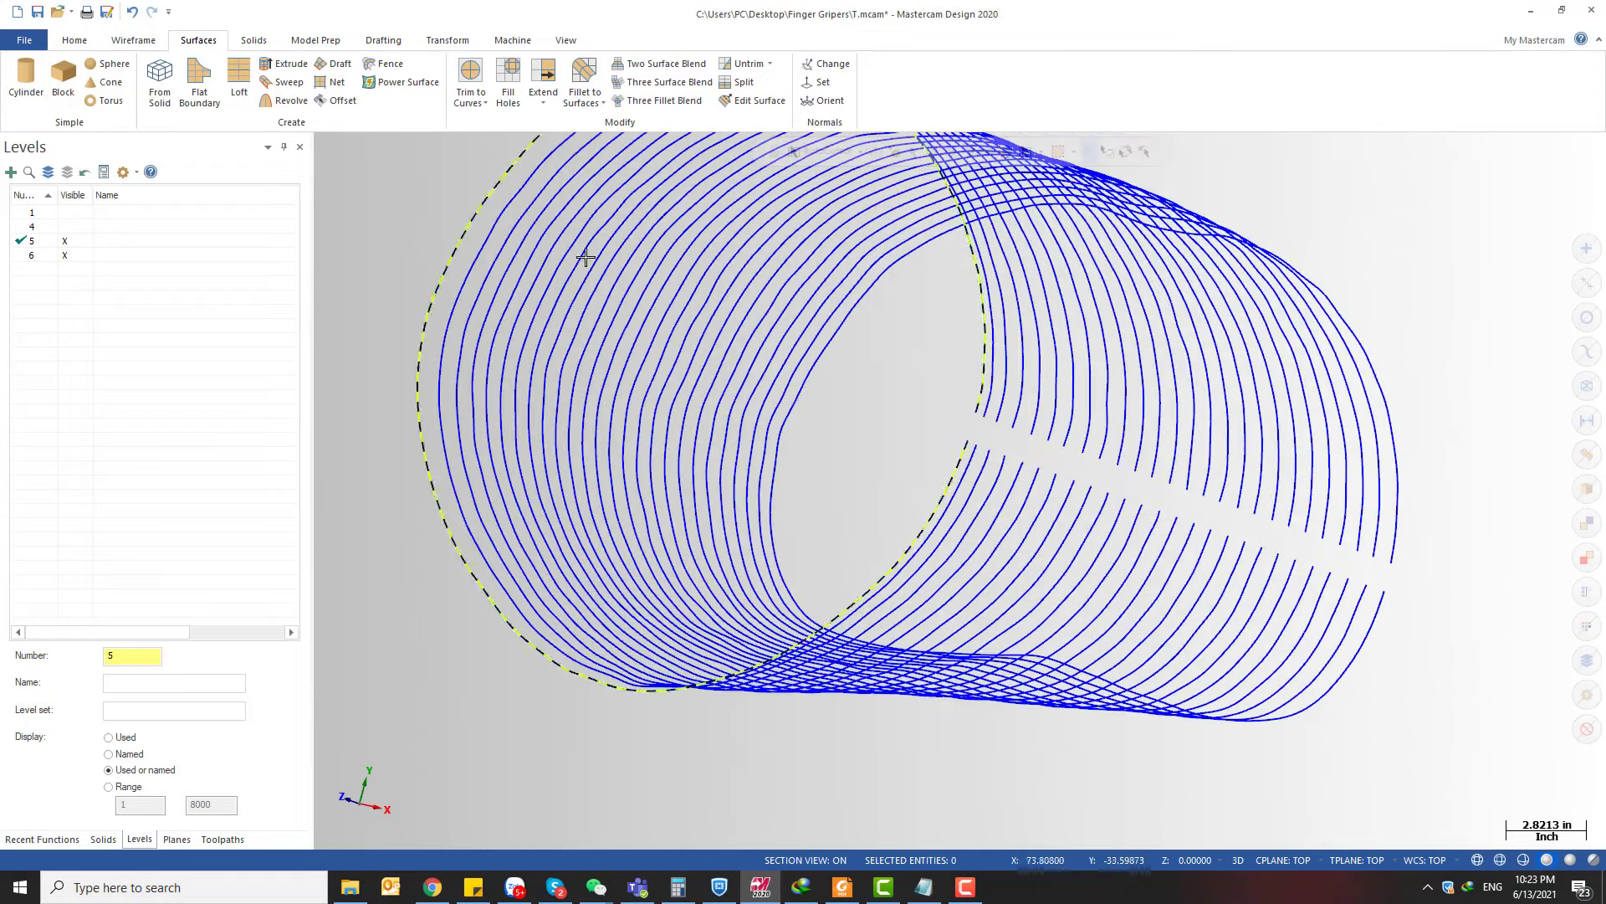
left_click(984, 389)
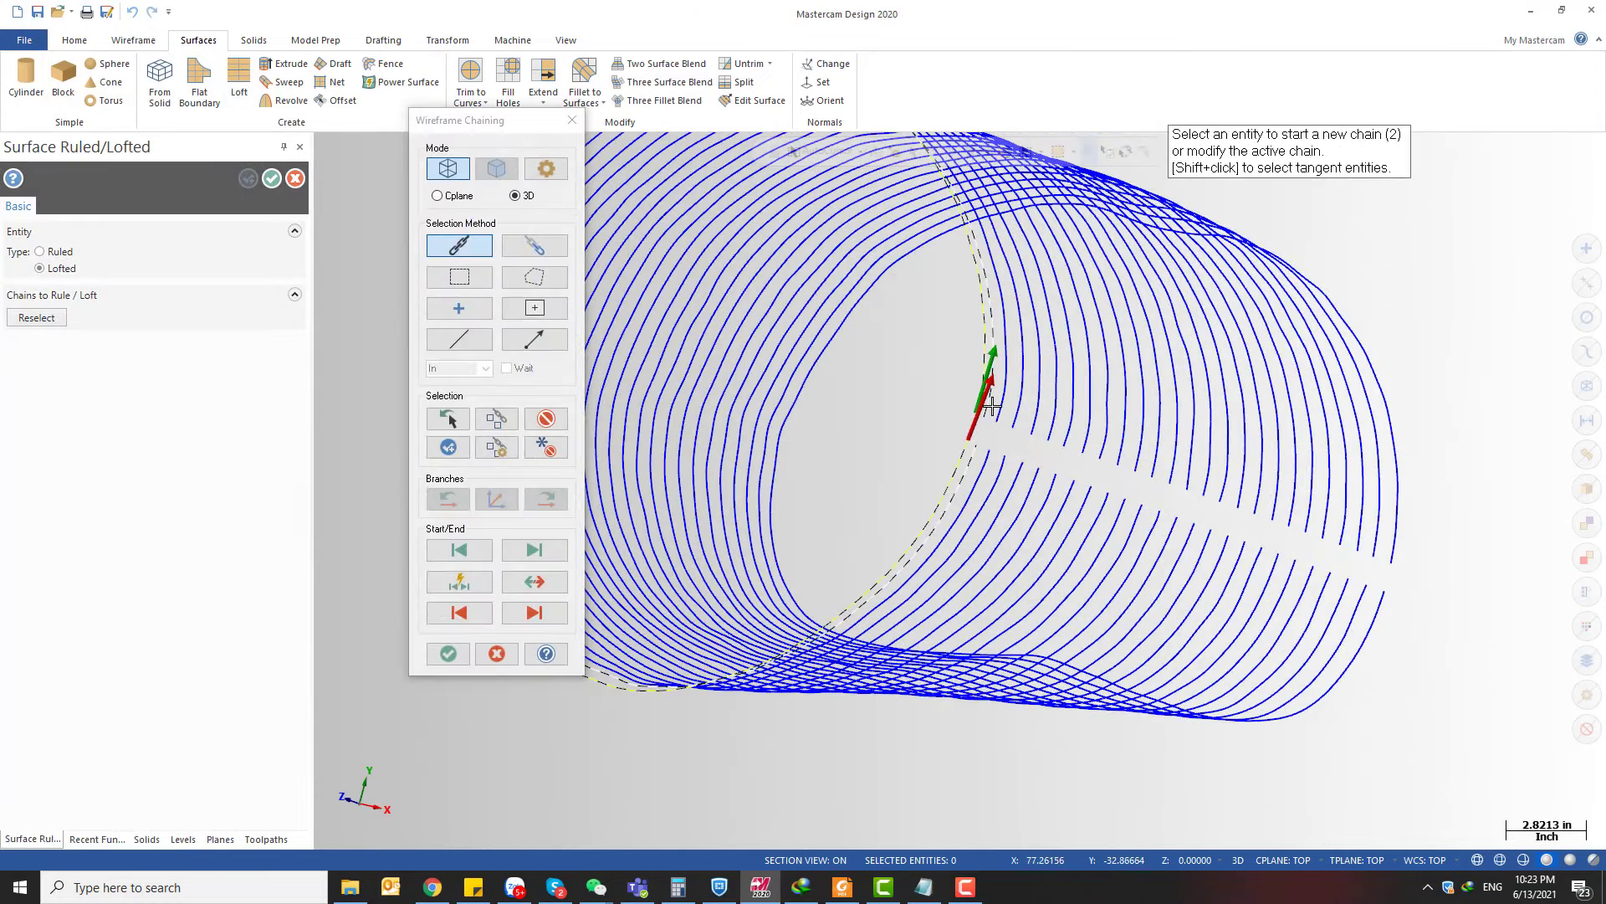
left_click(991, 405)
left_click(1047, 429)
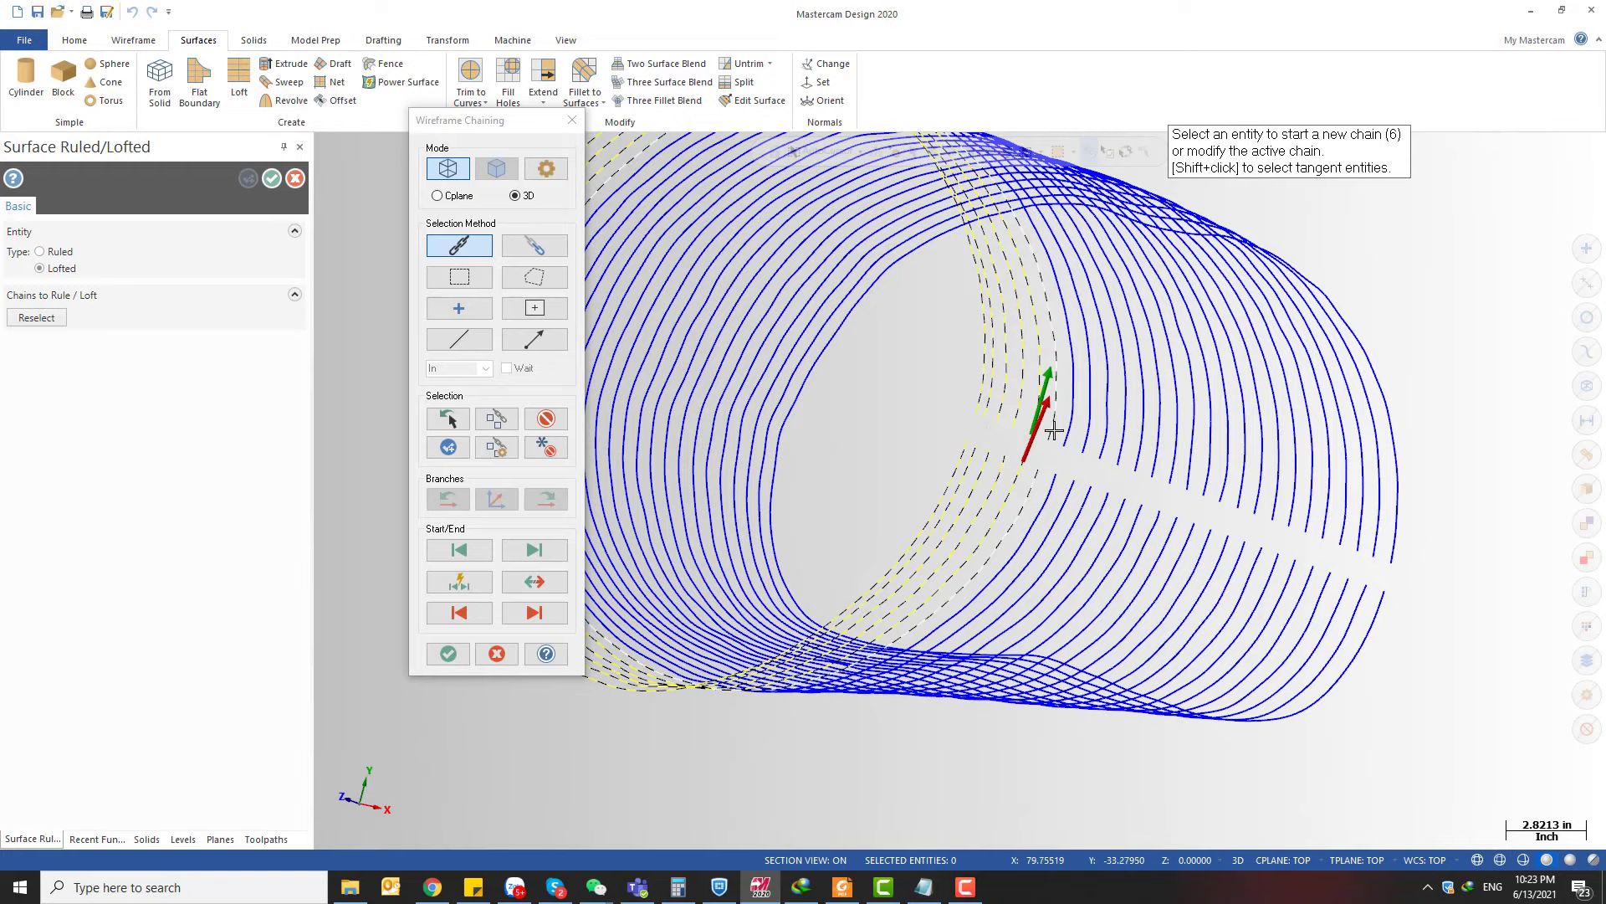
left_click(1069, 434)
left_click(1106, 437)
left_click(1118, 444)
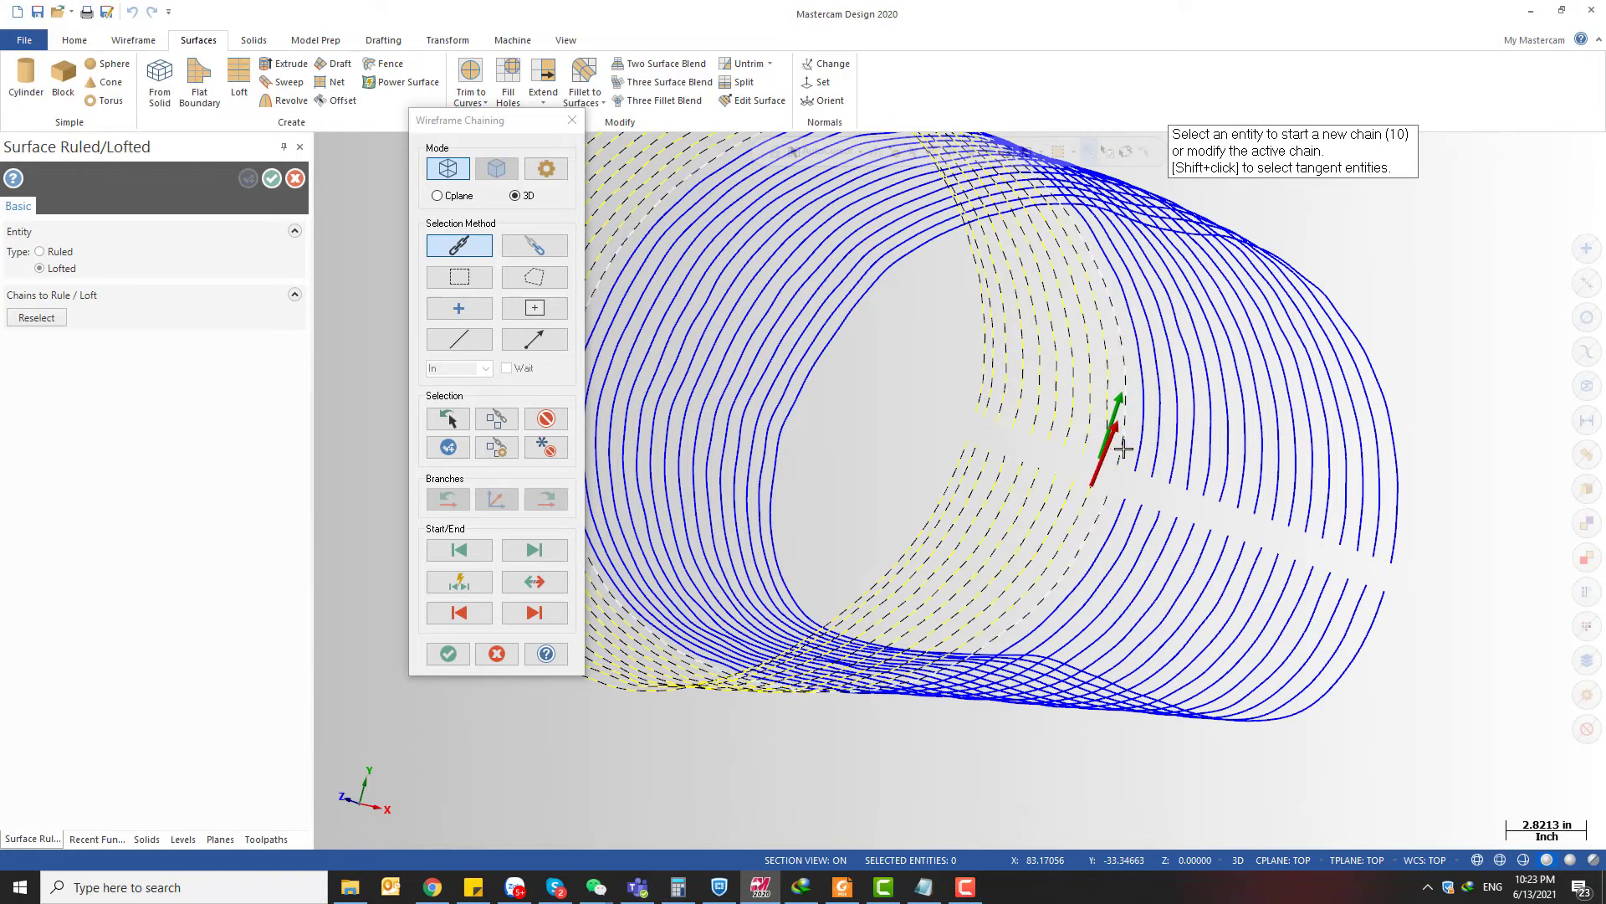
- Chain the remaining open probing contours, from the tenth to the twenty-sixth, in order for the loft, picking each near the same end
left_click(1139, 455)
left_click(1161, 465)
left_click(1176, 469)
left_click(1192, 475)
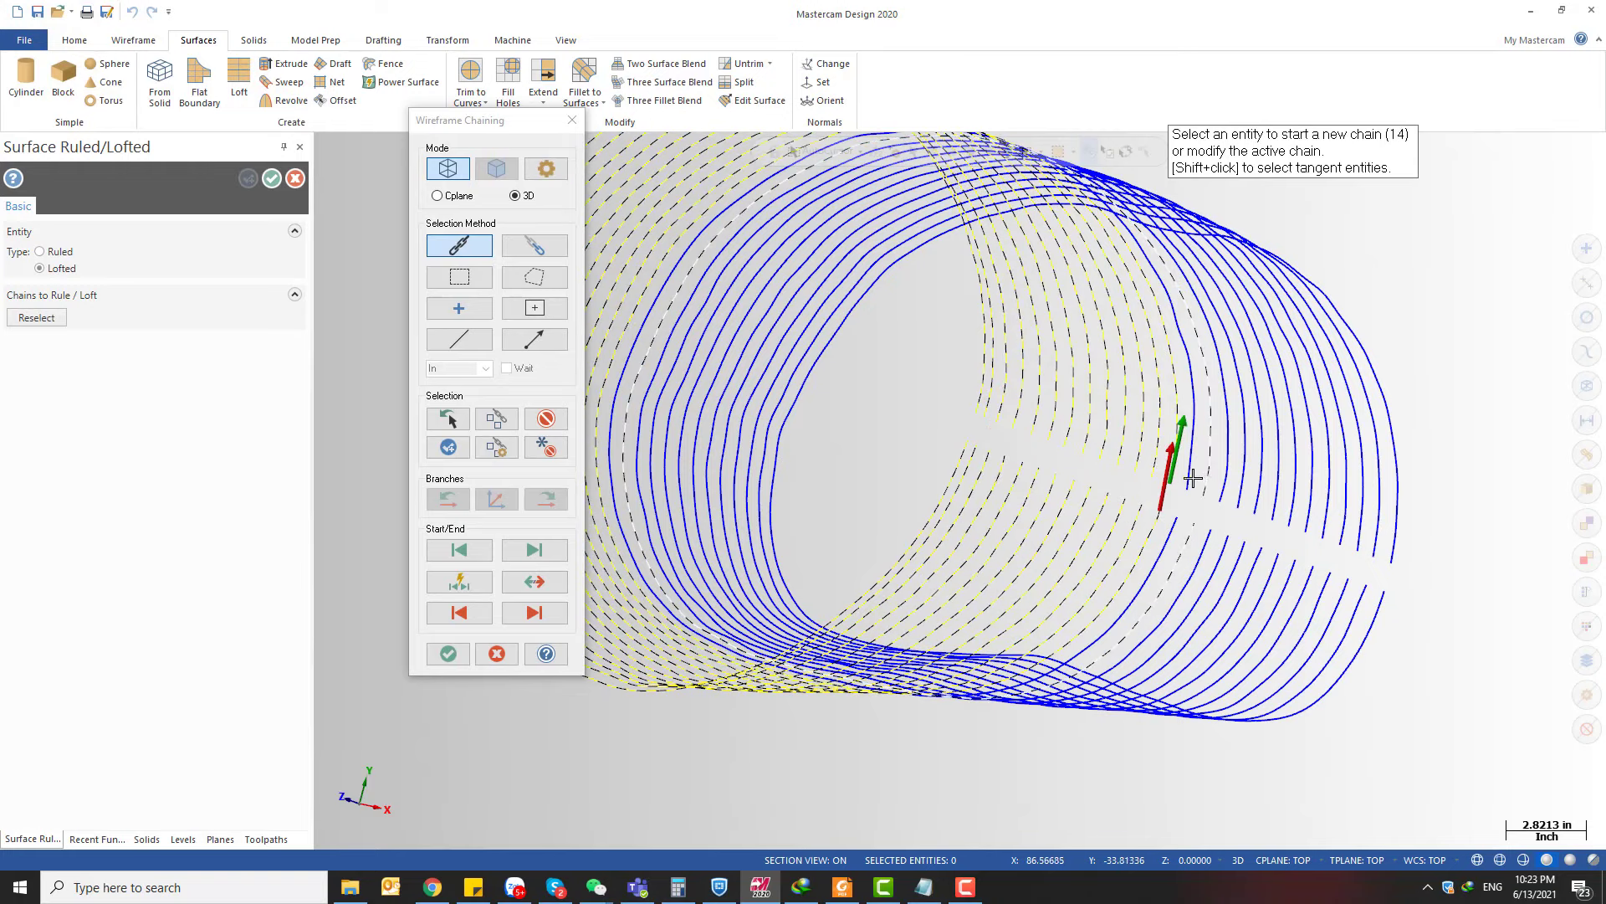
left_click(1208, 481)
left_click(1224, 488)
left_click(1239, 492)
left_click(1254, 497)
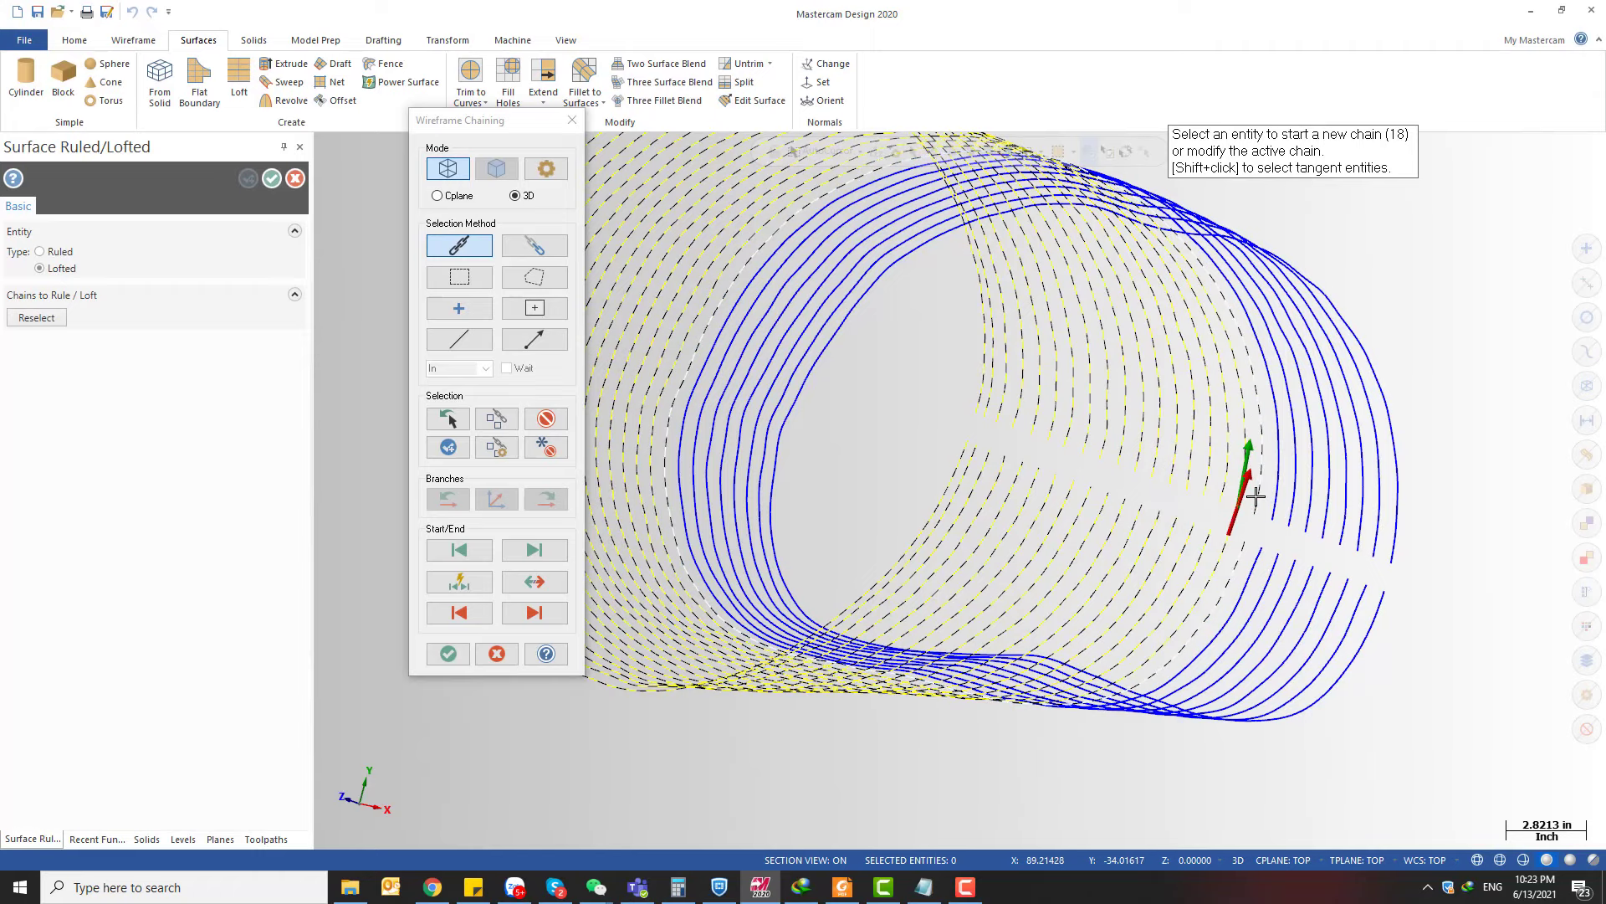
left_click(1271, 501)
left_click(1286, 506)
left_click(1303, 510)
left_click(1319, 514)
left_click(1336, 519)
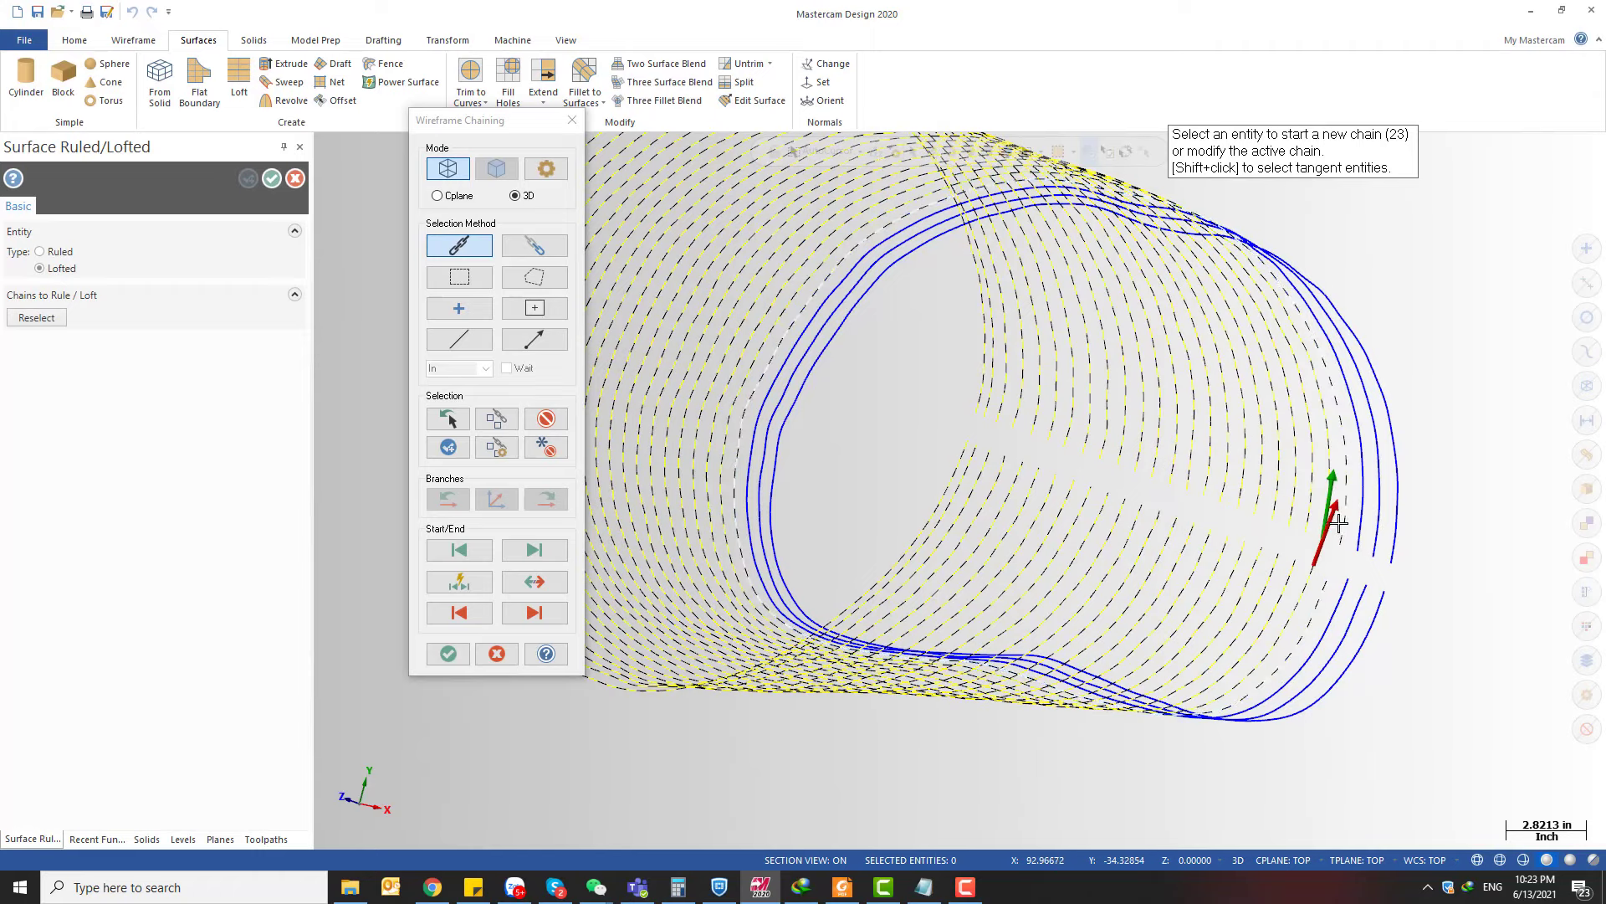
left_click(1347, 524)
left_click(1367, 529)
left_click(1382, 535)
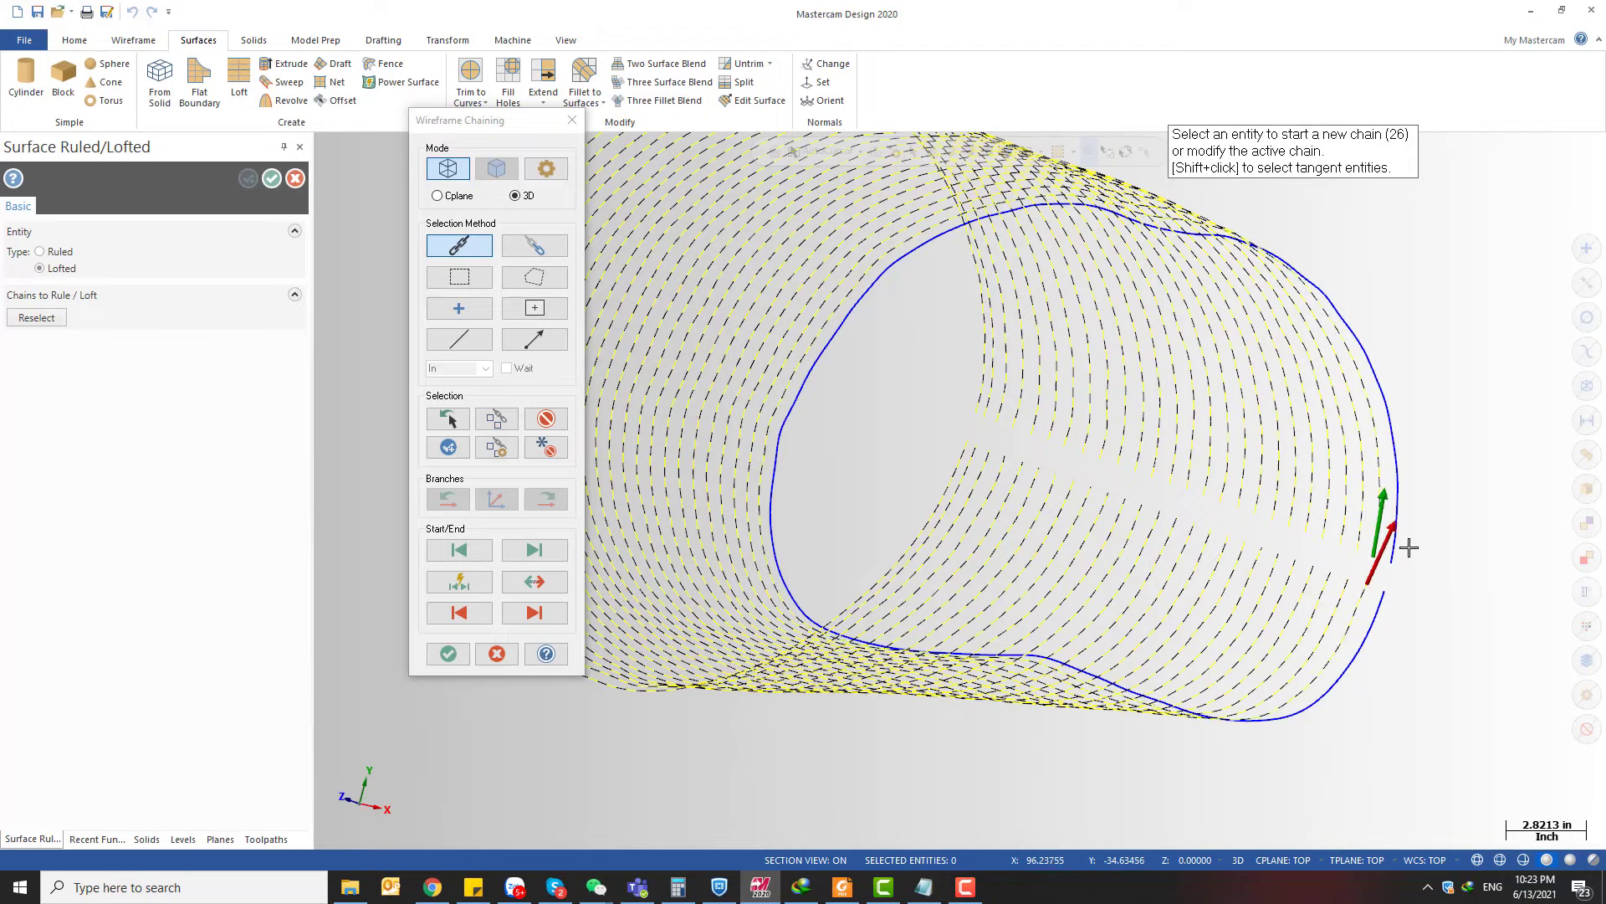
left_click(1403, 542)
- Accept the contour chains and create the lofted surface through all the open probing contours
left_click(448, 654)
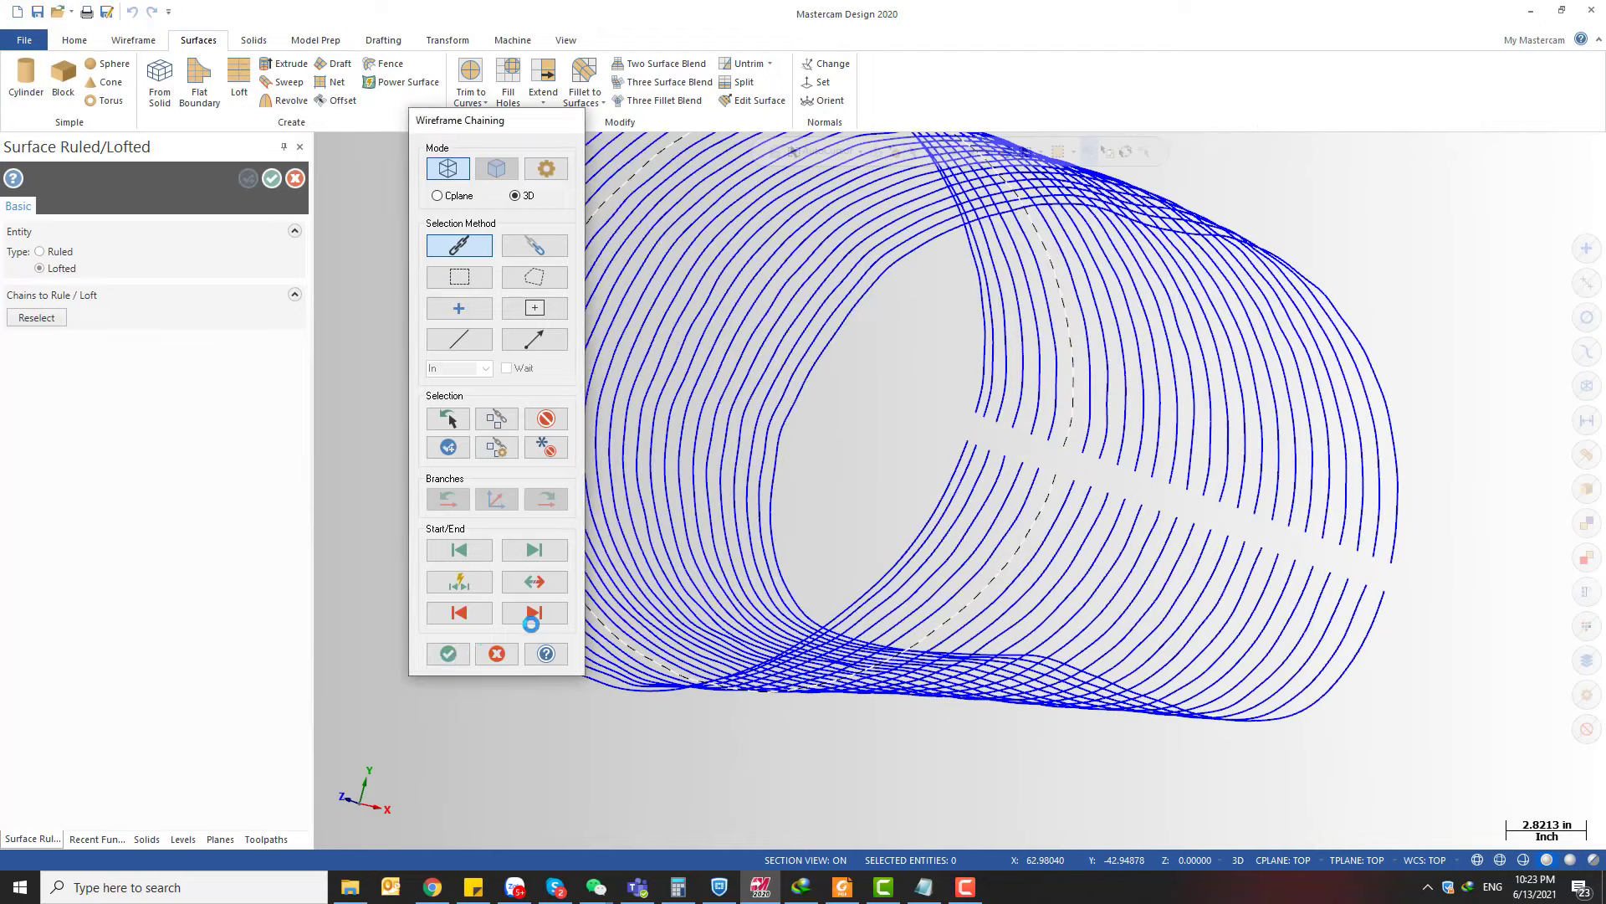
scroll(880, 438, "down", 2)
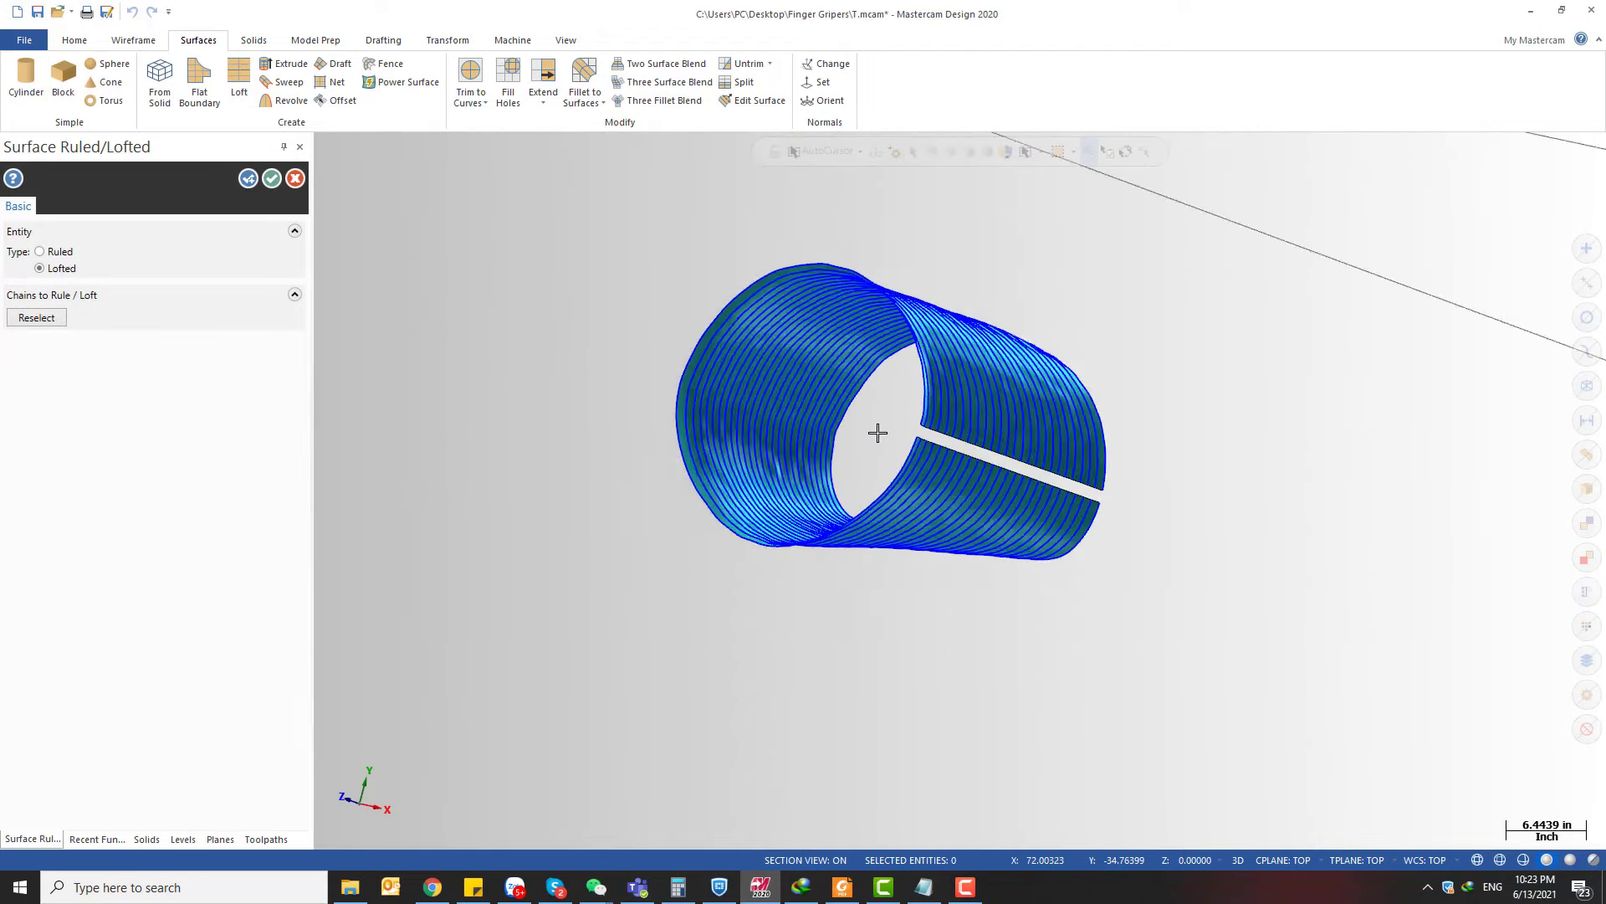
middle_click_drag(879, 435, 947, 349)
left_click(272, 178)
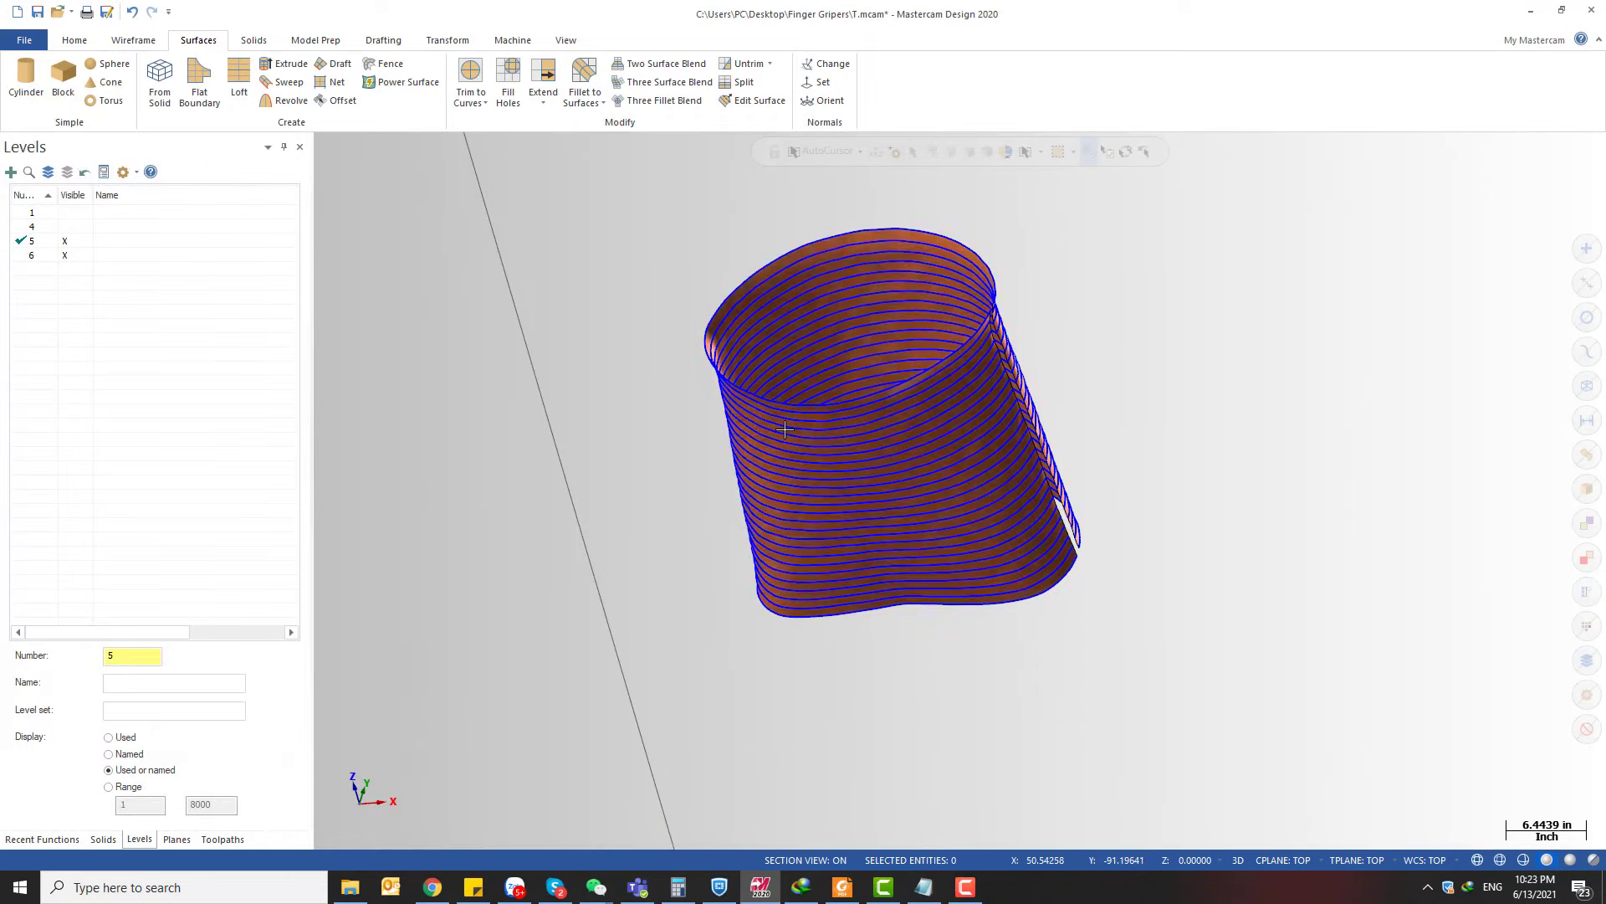
- Isolate the surfaces by hiding all other geometry and examine the lofted shape, its surface quality and the open slit along its side
middle_click_drag(585, 376, 728, 256)
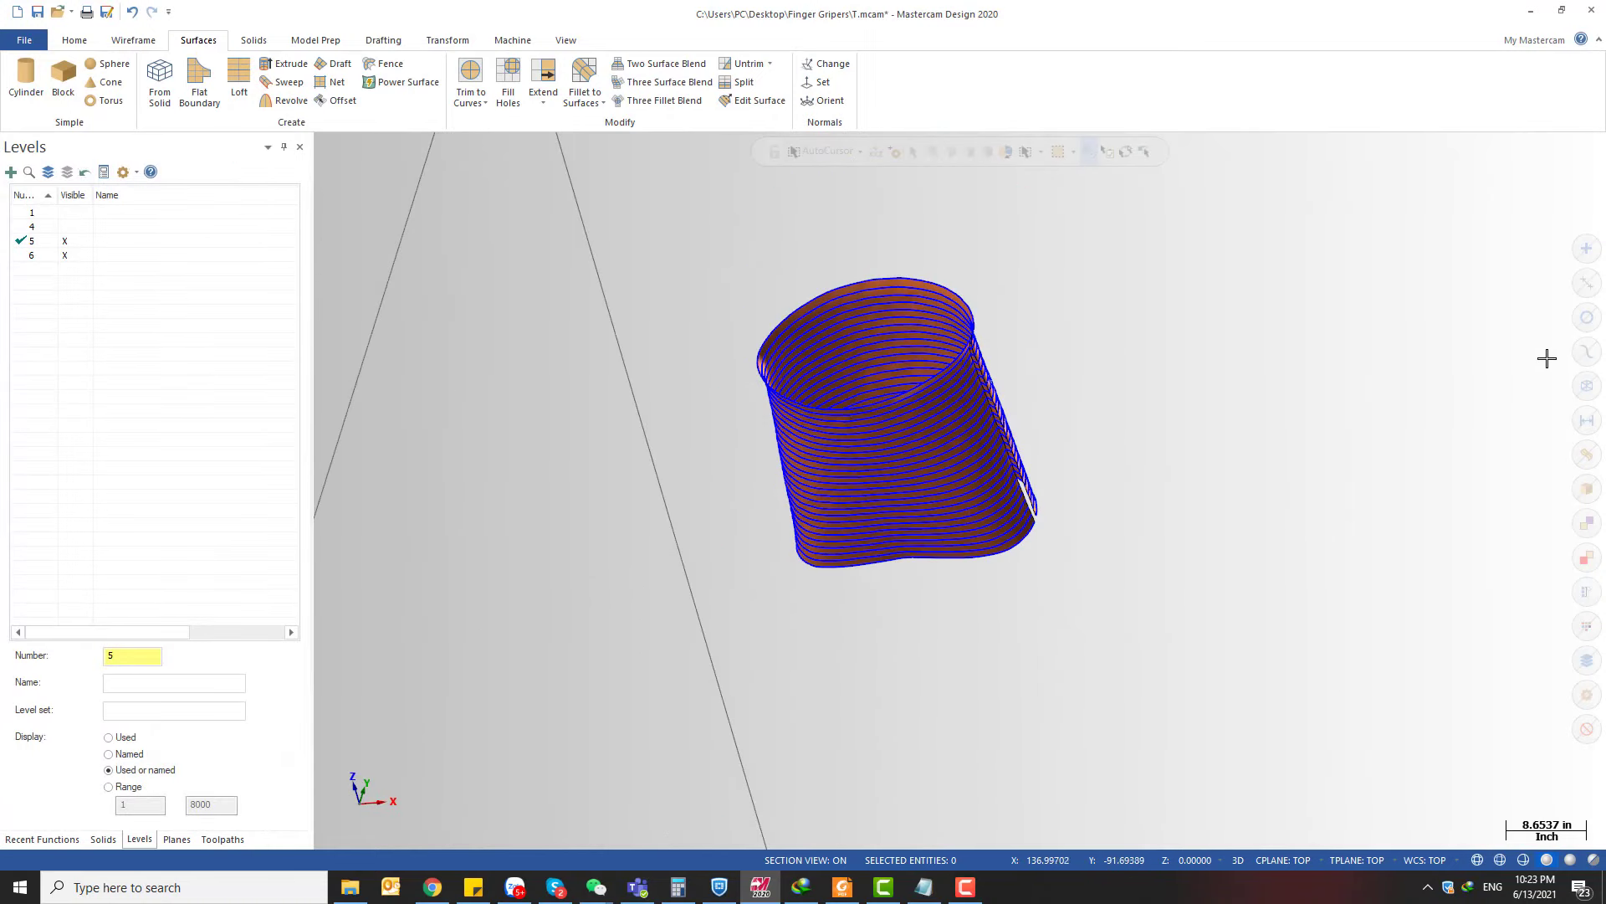
left_click(1584, 456)
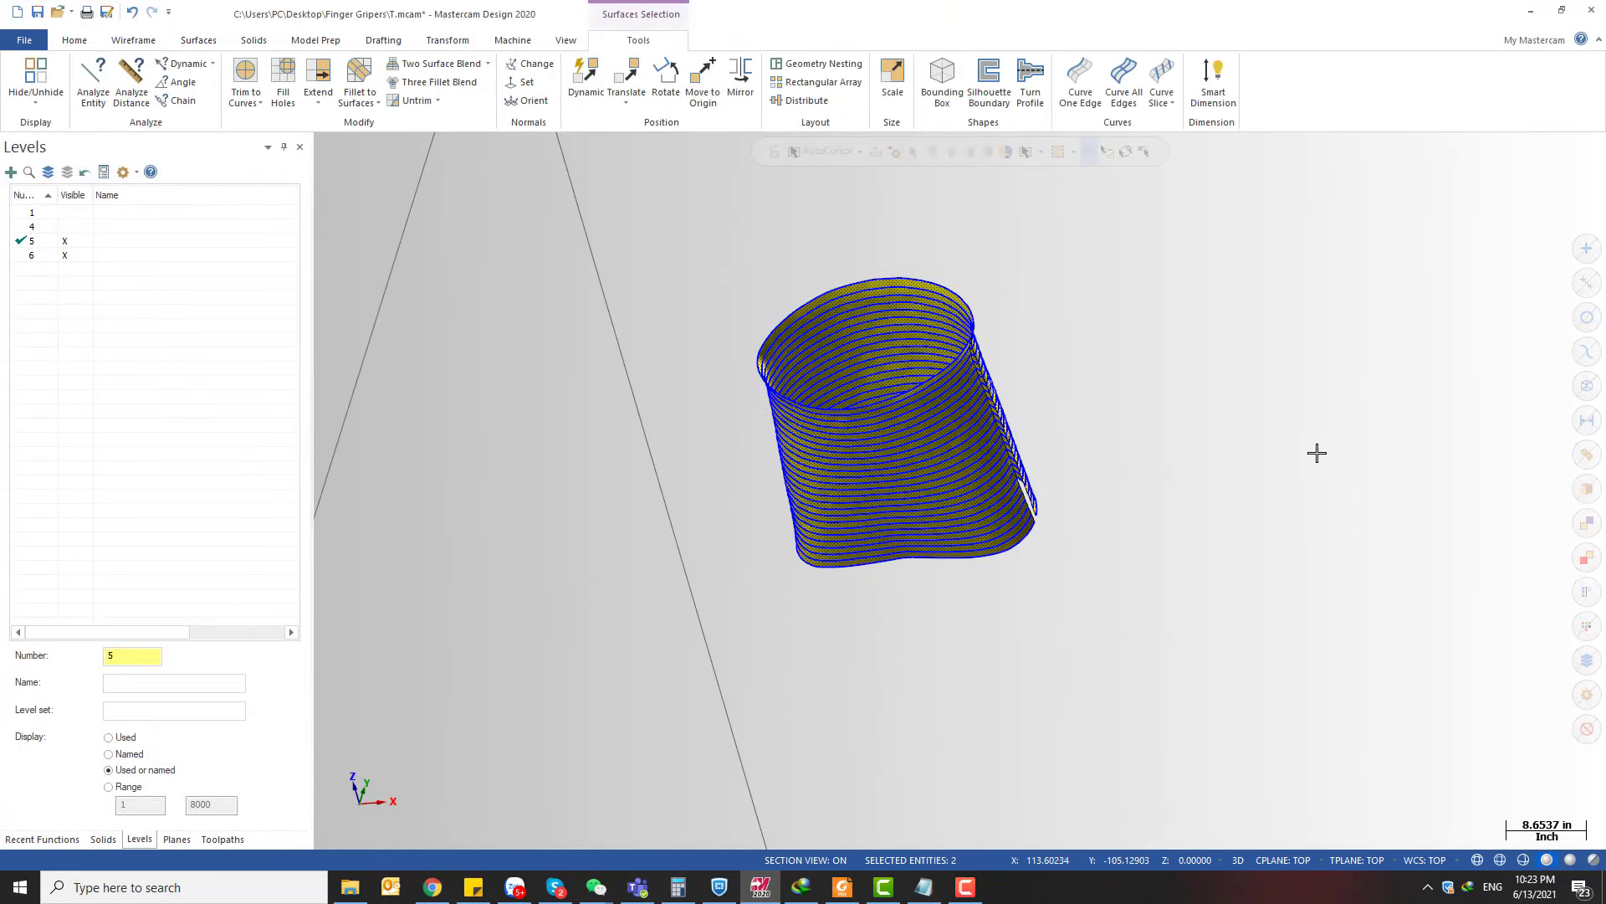
key("alt+e")
mouse_move(809, 391)
middle_mouse_down()
mouse_move(912, 362)
mouse_move(892, 460)
mouse_move(1042, 373)
mouse_move(1083, 373)
mouse_move(674, 337)
mouse_move(584, 379)
mouse_move(585, 536)
mouse_move(592, 384)
mouse_move(807, 384)
middle_mouse_up()
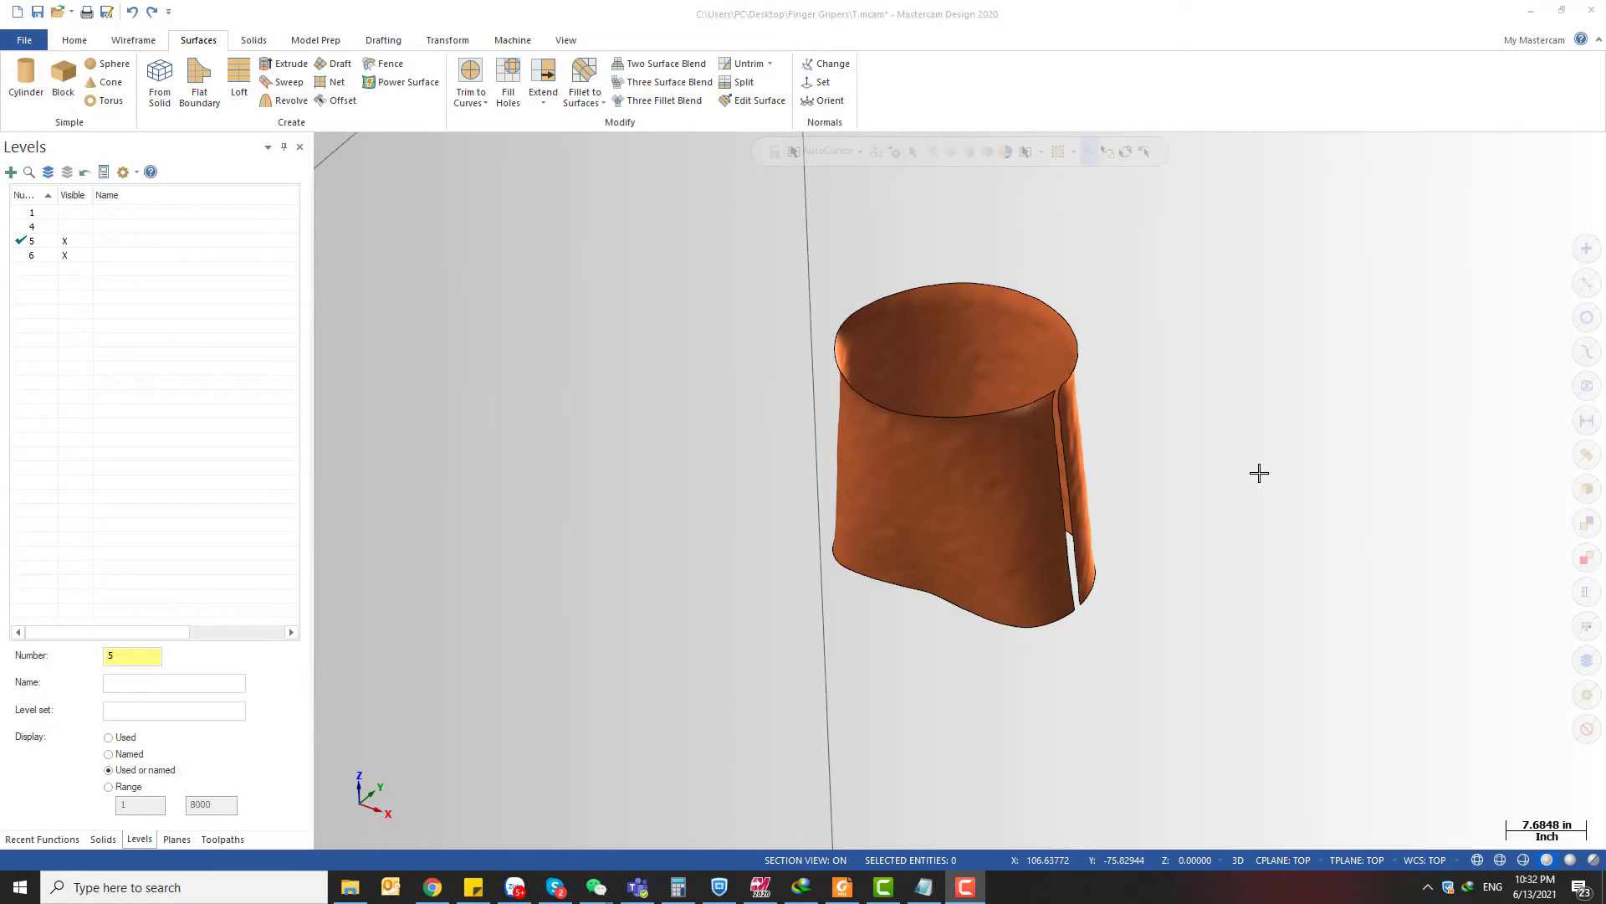
middle_click_drag(1259, 470, 1262, 491)
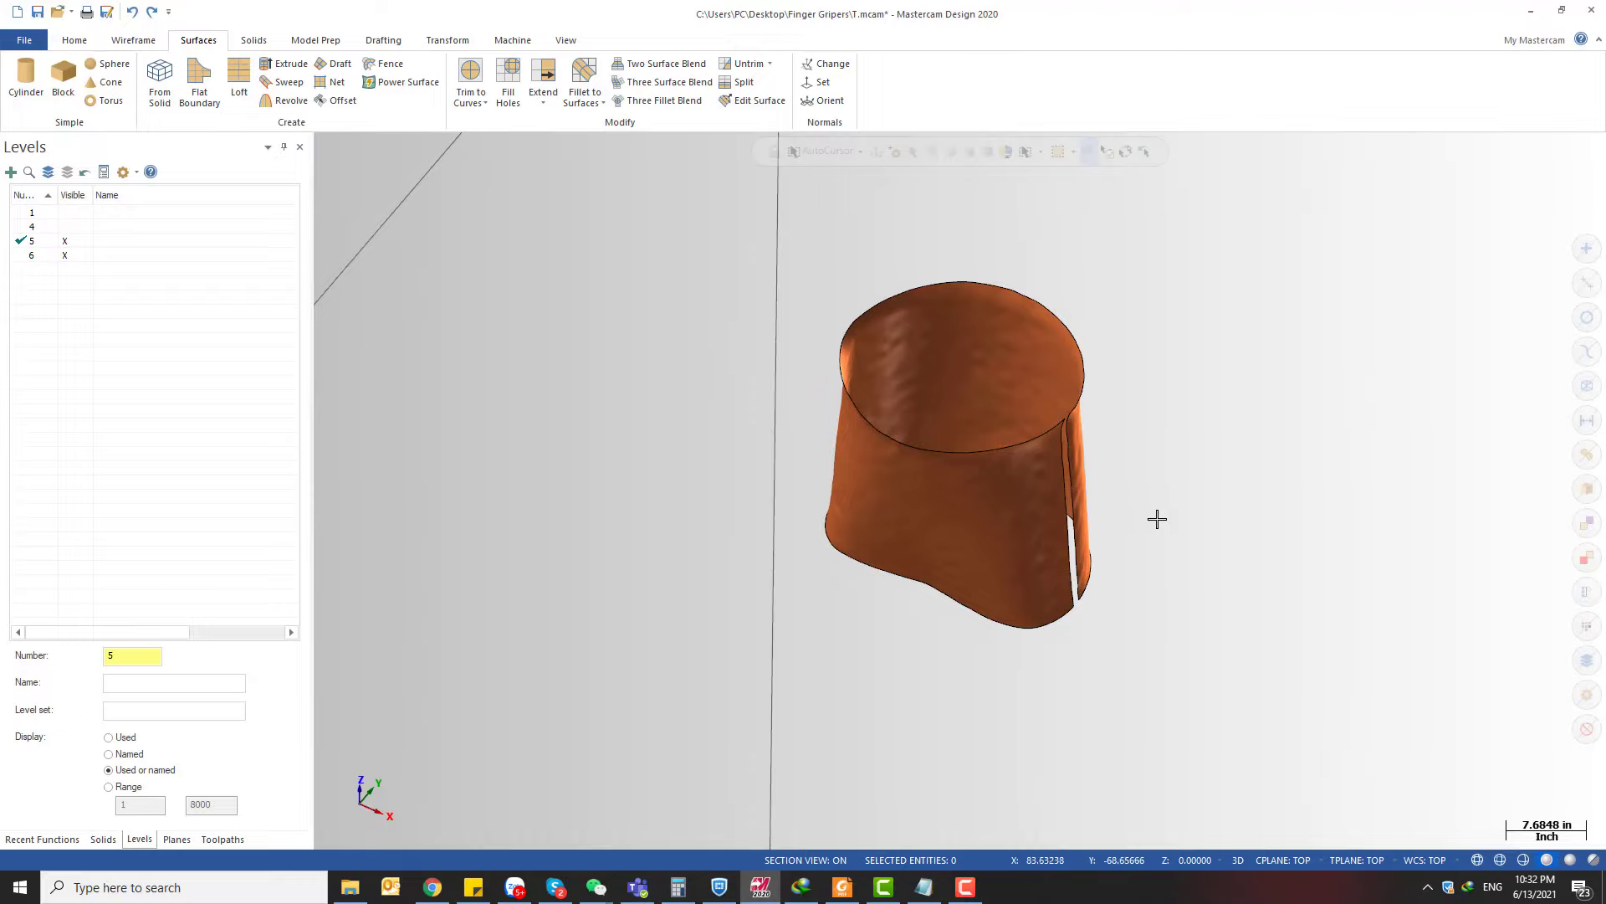
middle_click_drag(1158, 516, 1132, 498)
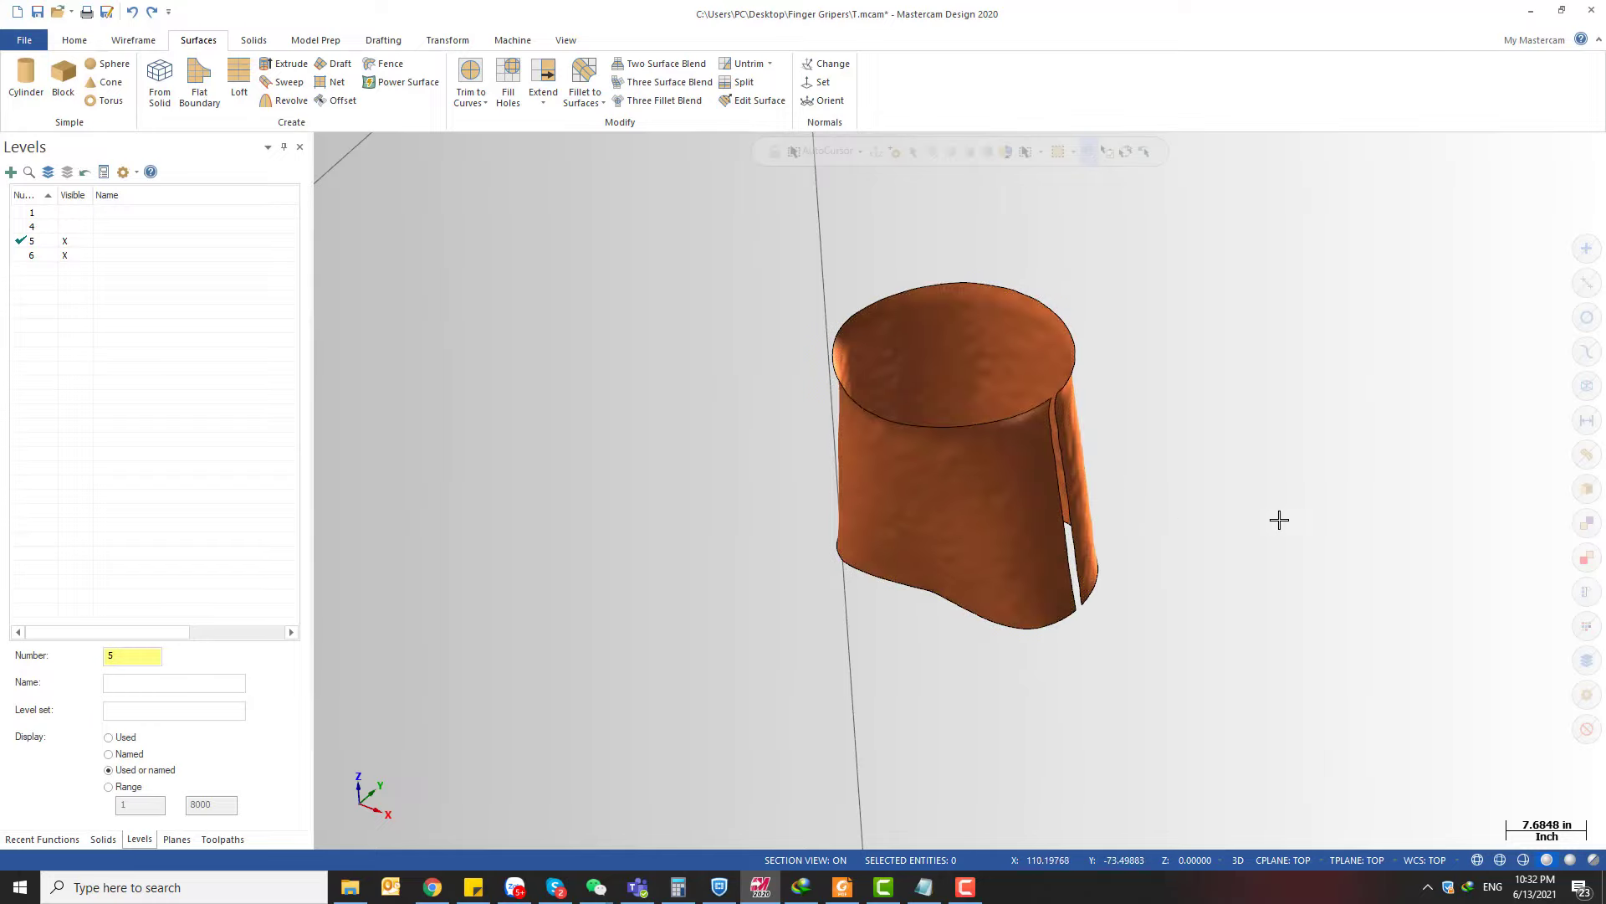
- Bring back the hidden contours and delete the new lofted surface so that only the contours remain
key("ctrl+z")
scroll(1030, 433, "up", 10)
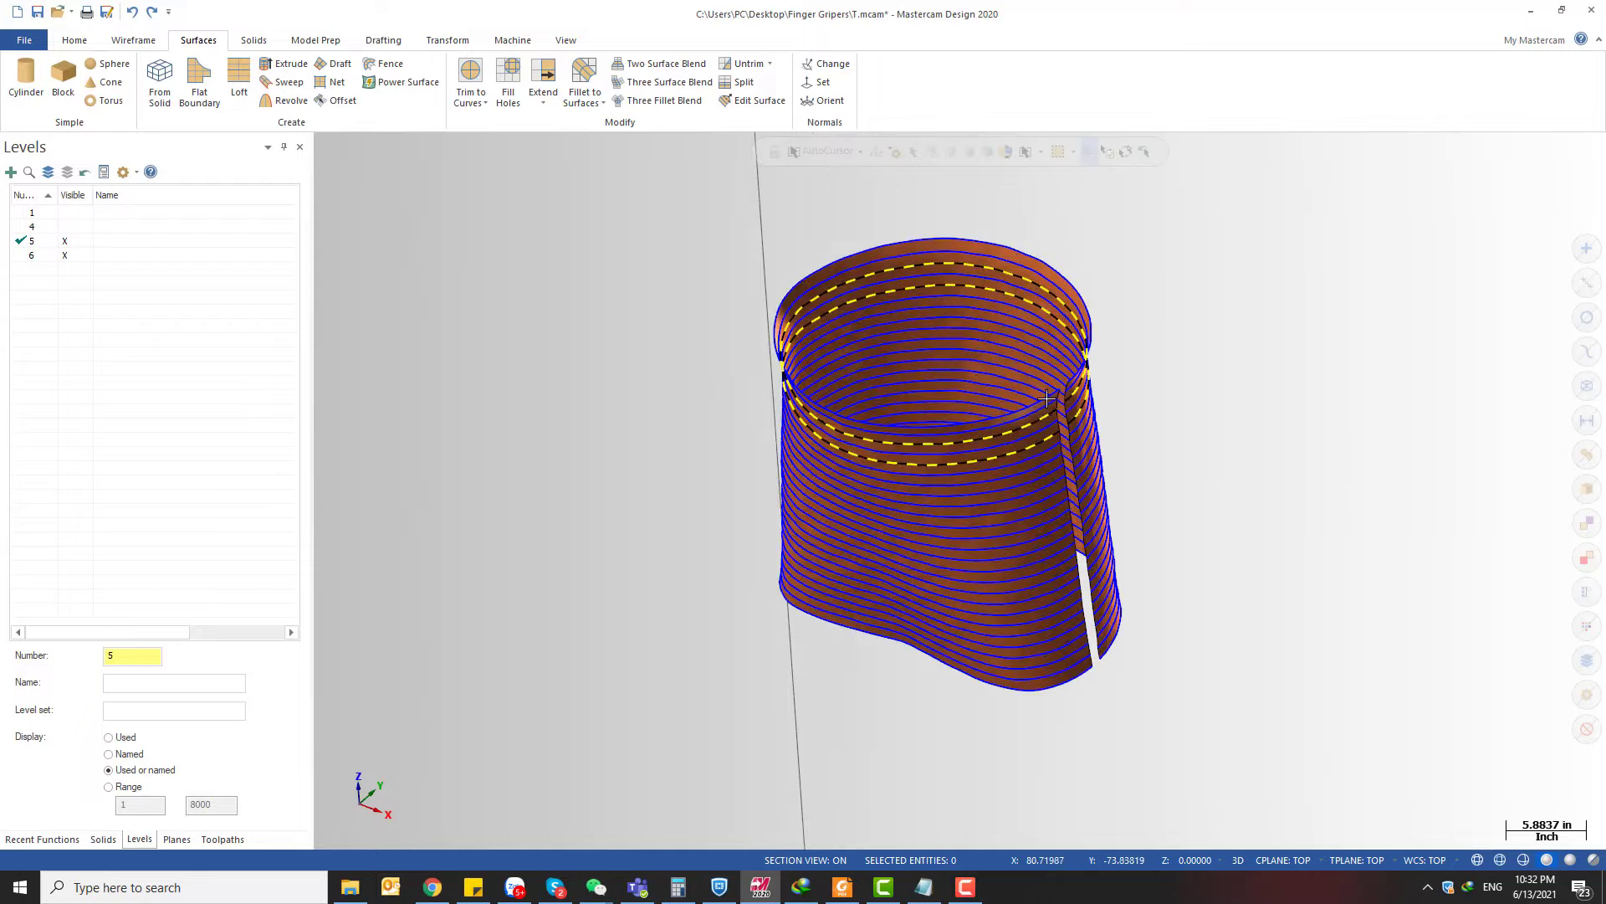
left_click(1063, 215)
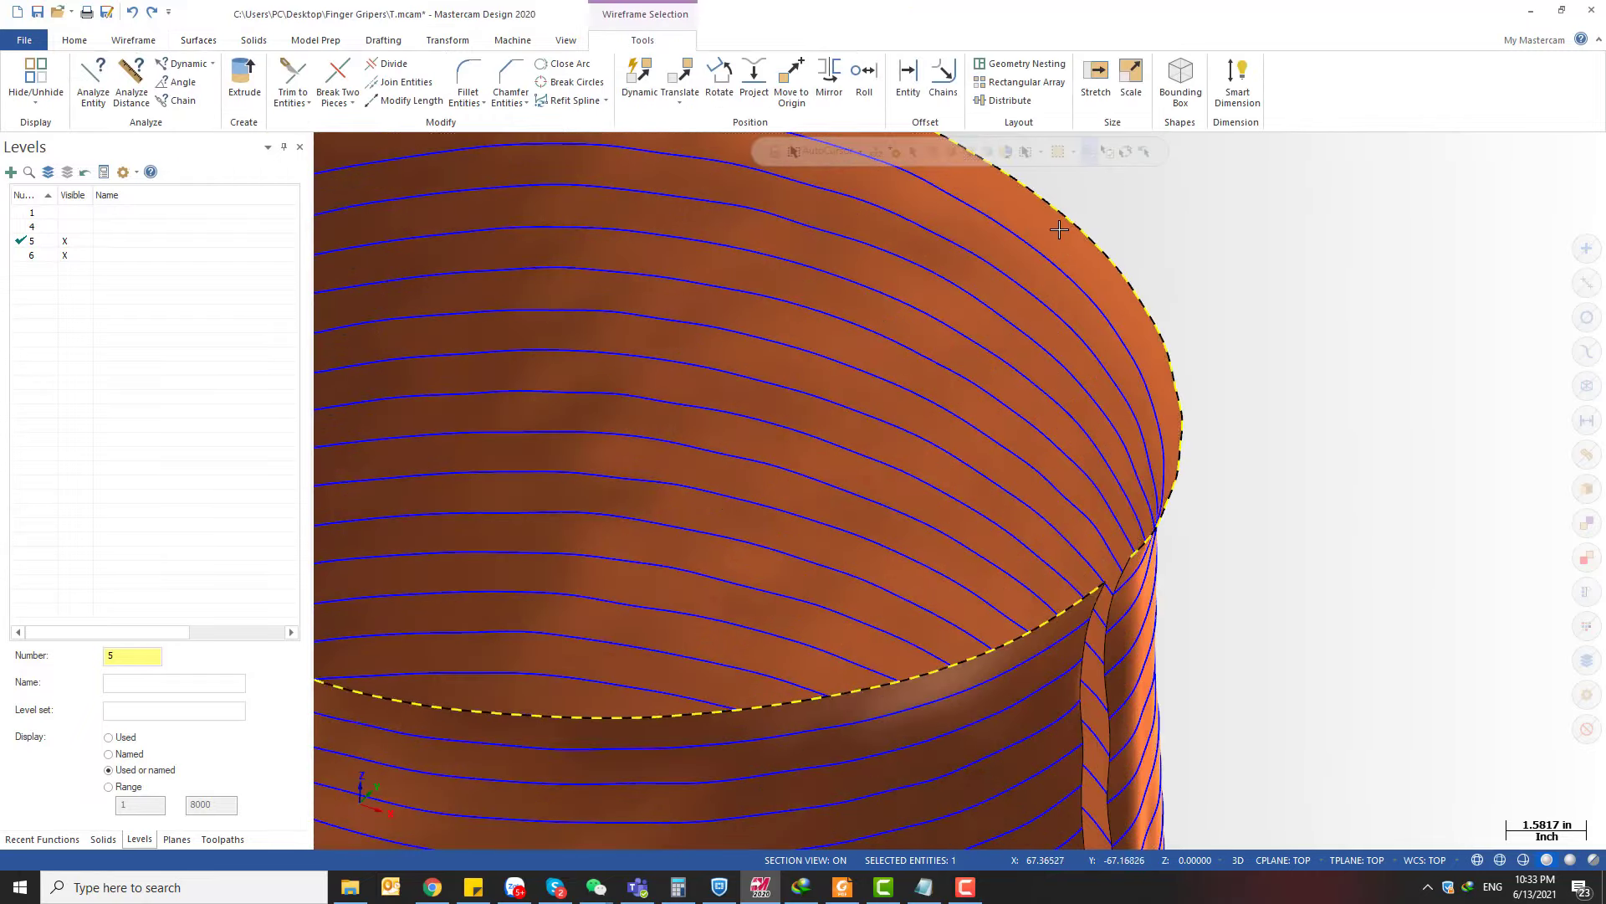
key("Escape")
left_click(1064, 244)
scroll(1064, 243, "down", 5)
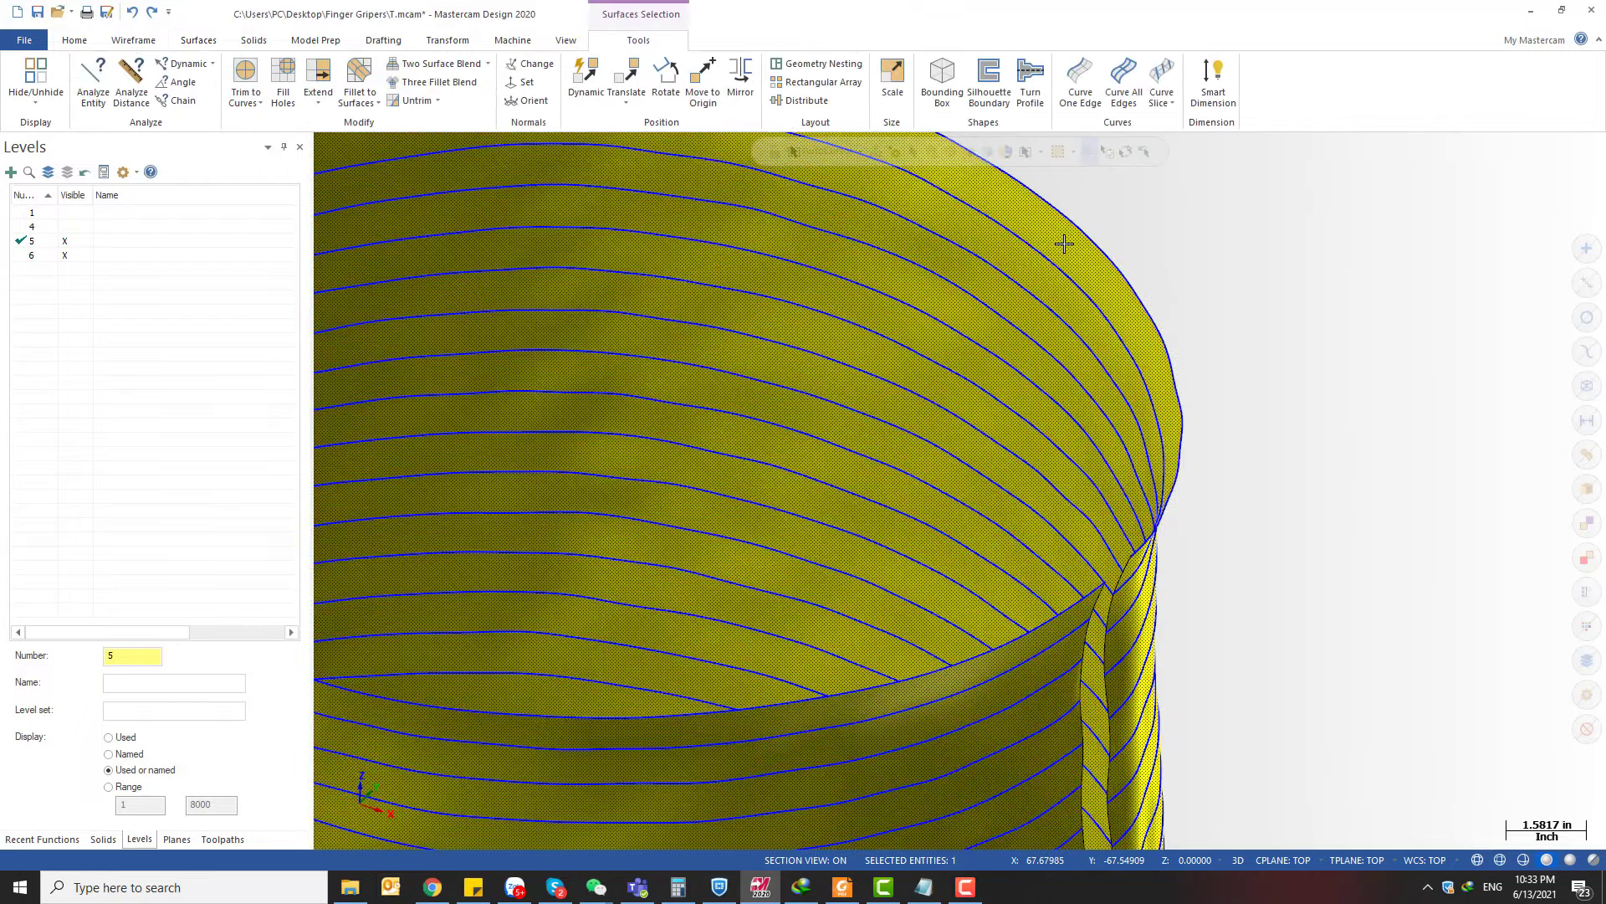
- Select one of the upper probing contours, about the seventh from the top, and open its spline for node point editing
scroll(1124, 446, "down", 3)
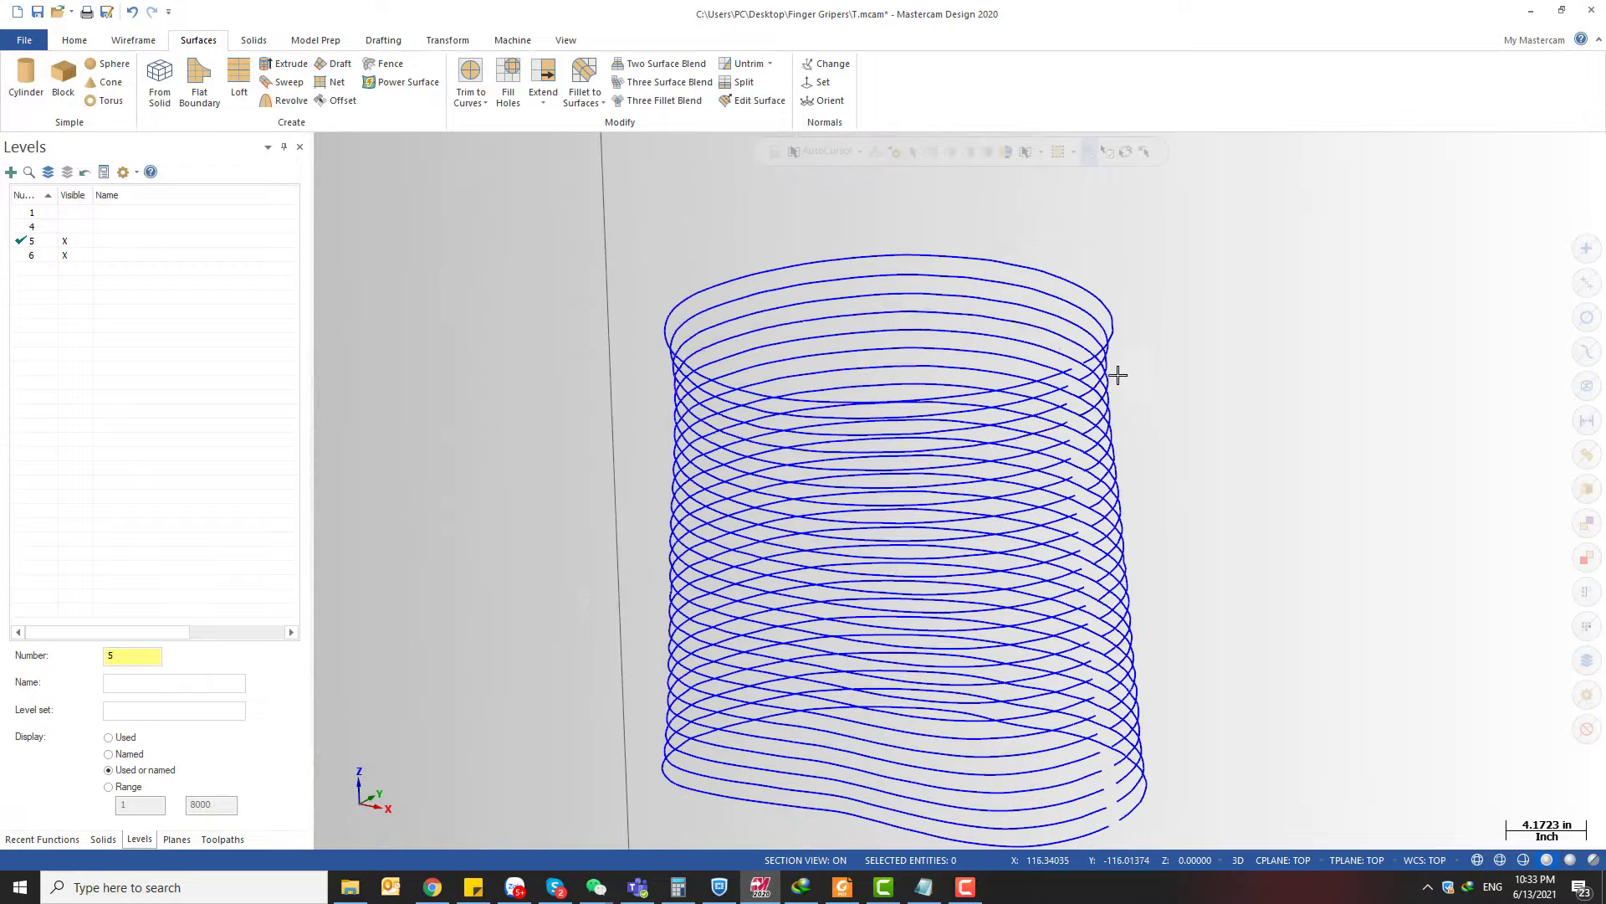
middle_click_drag(1037, 432, 990, 264)
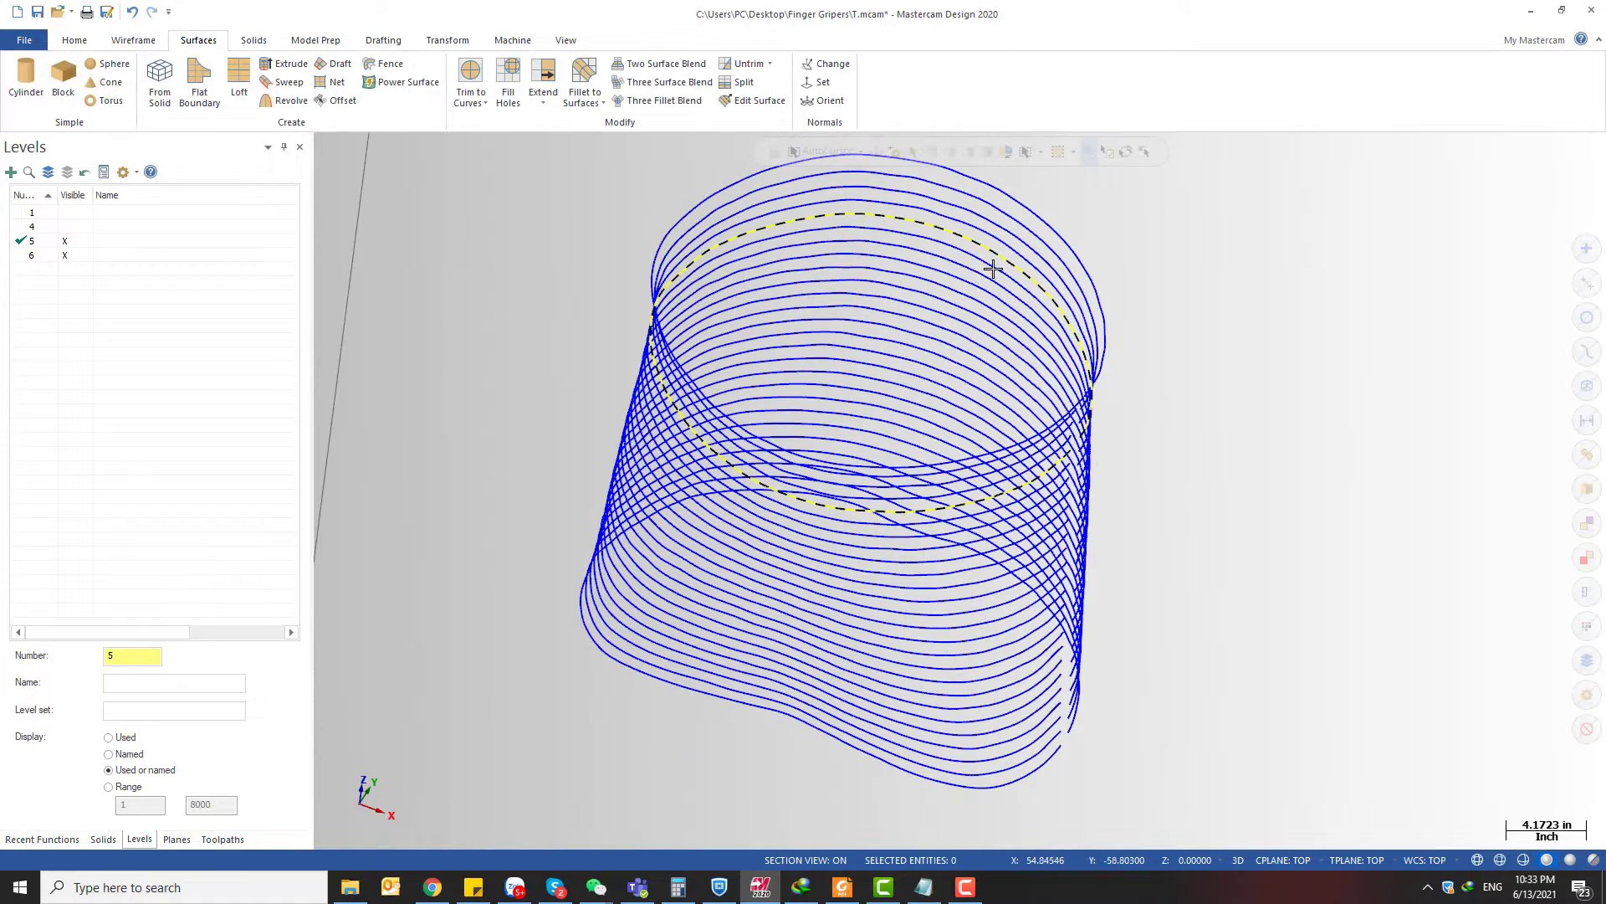
middle_click_drag(954, 489, 1015, 538)
scroll(1015, 538, "down", 3)
scroll(1038, 261, "up", 5)
left_click(947, 397)
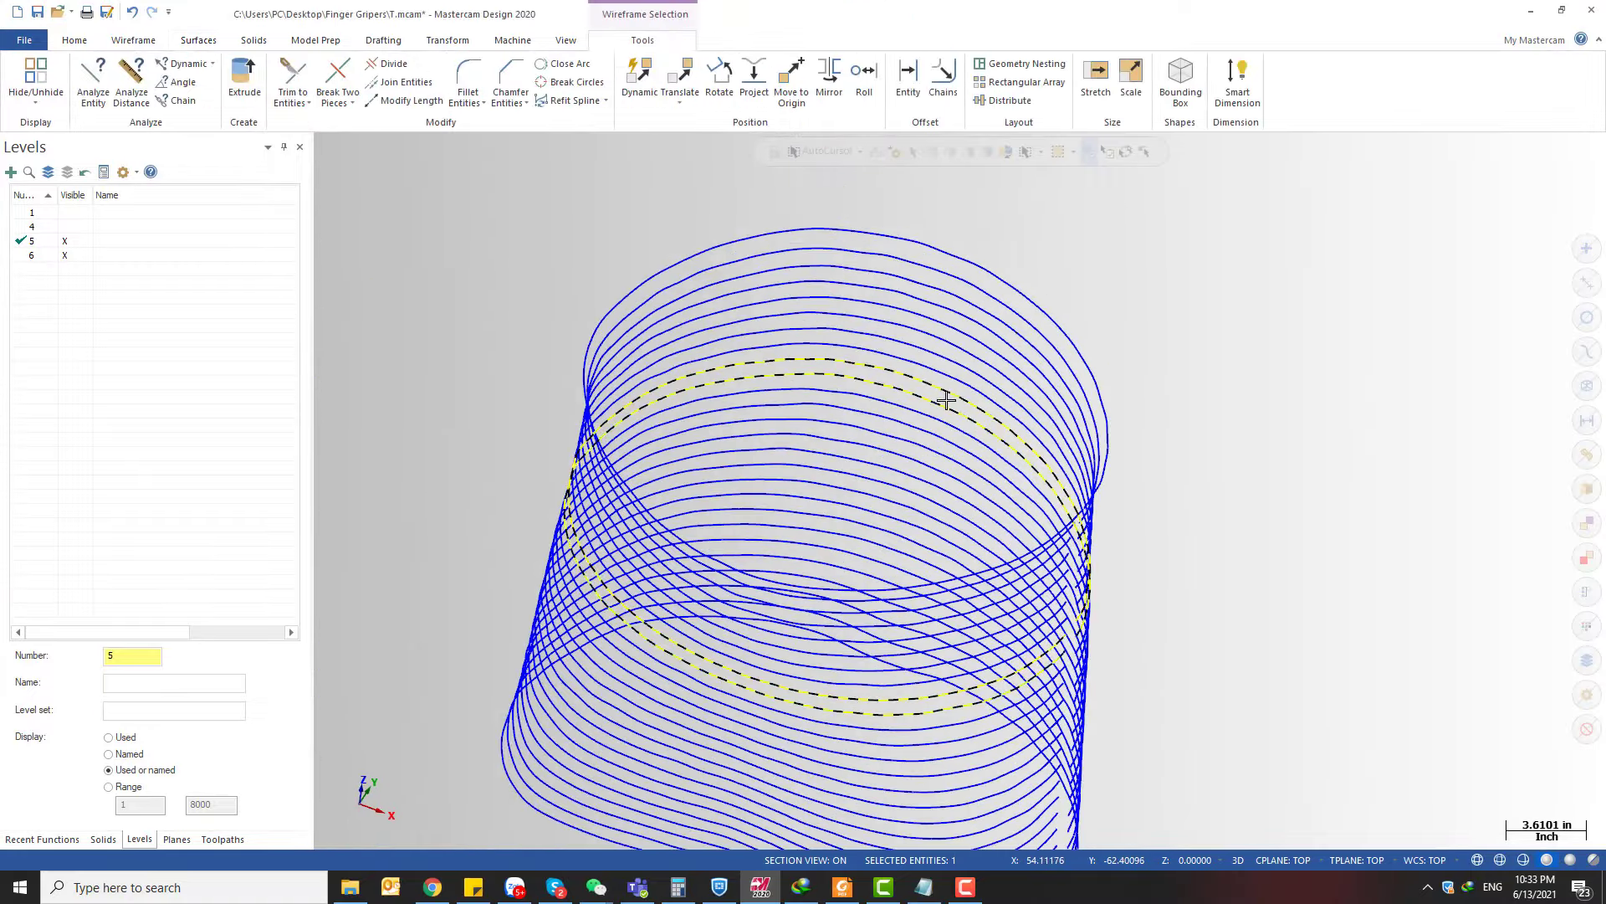
key("Escape")
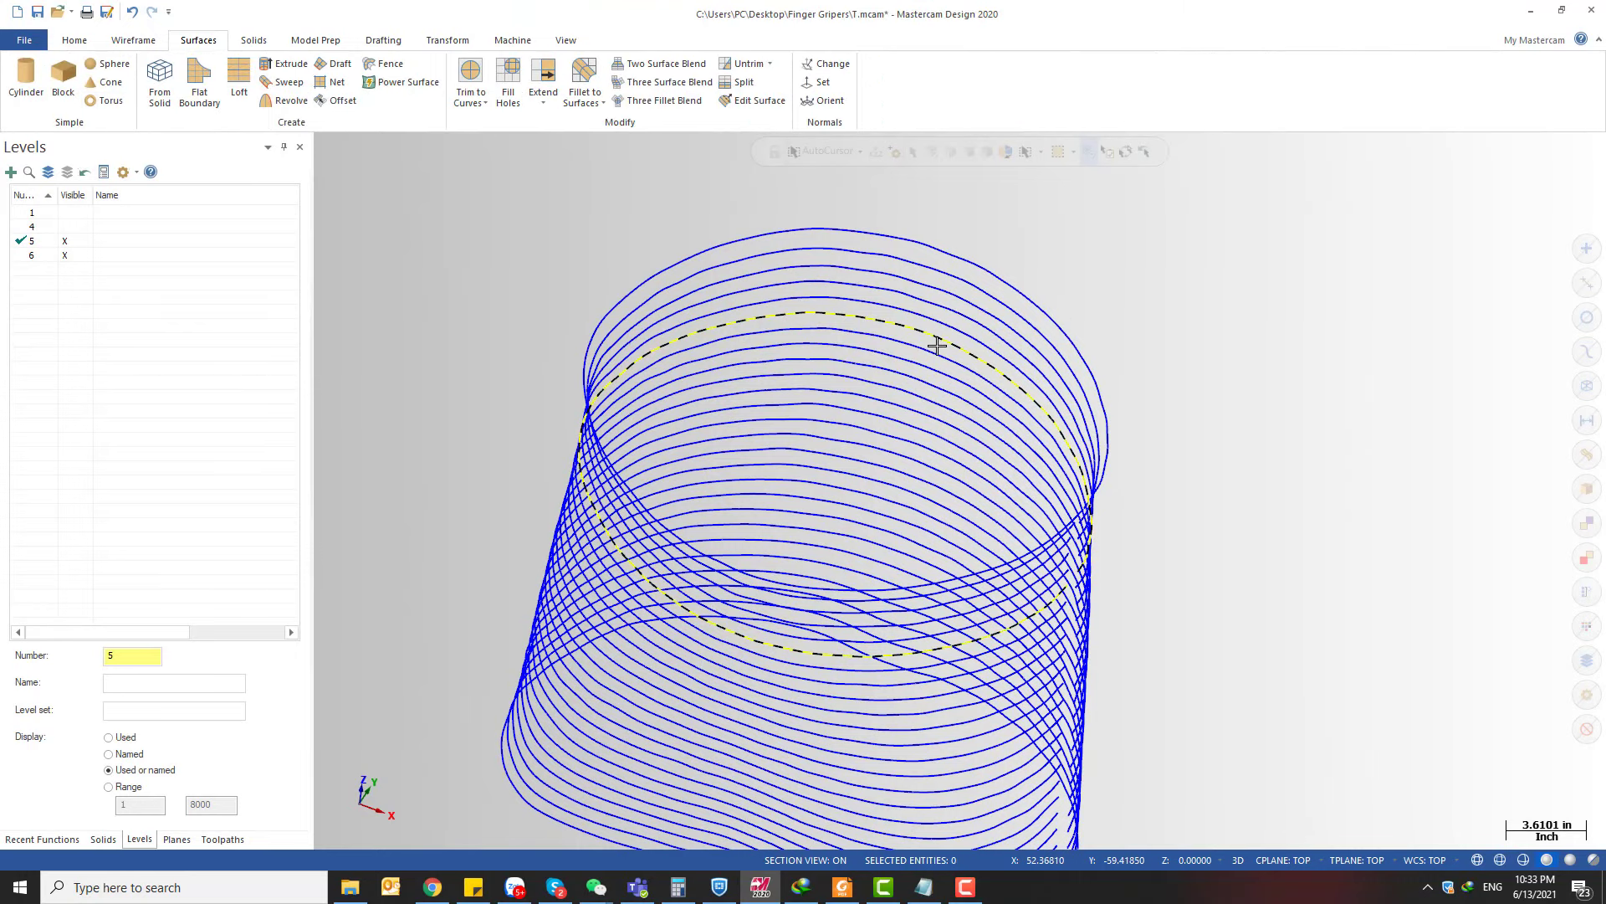
left_click(934, 345)
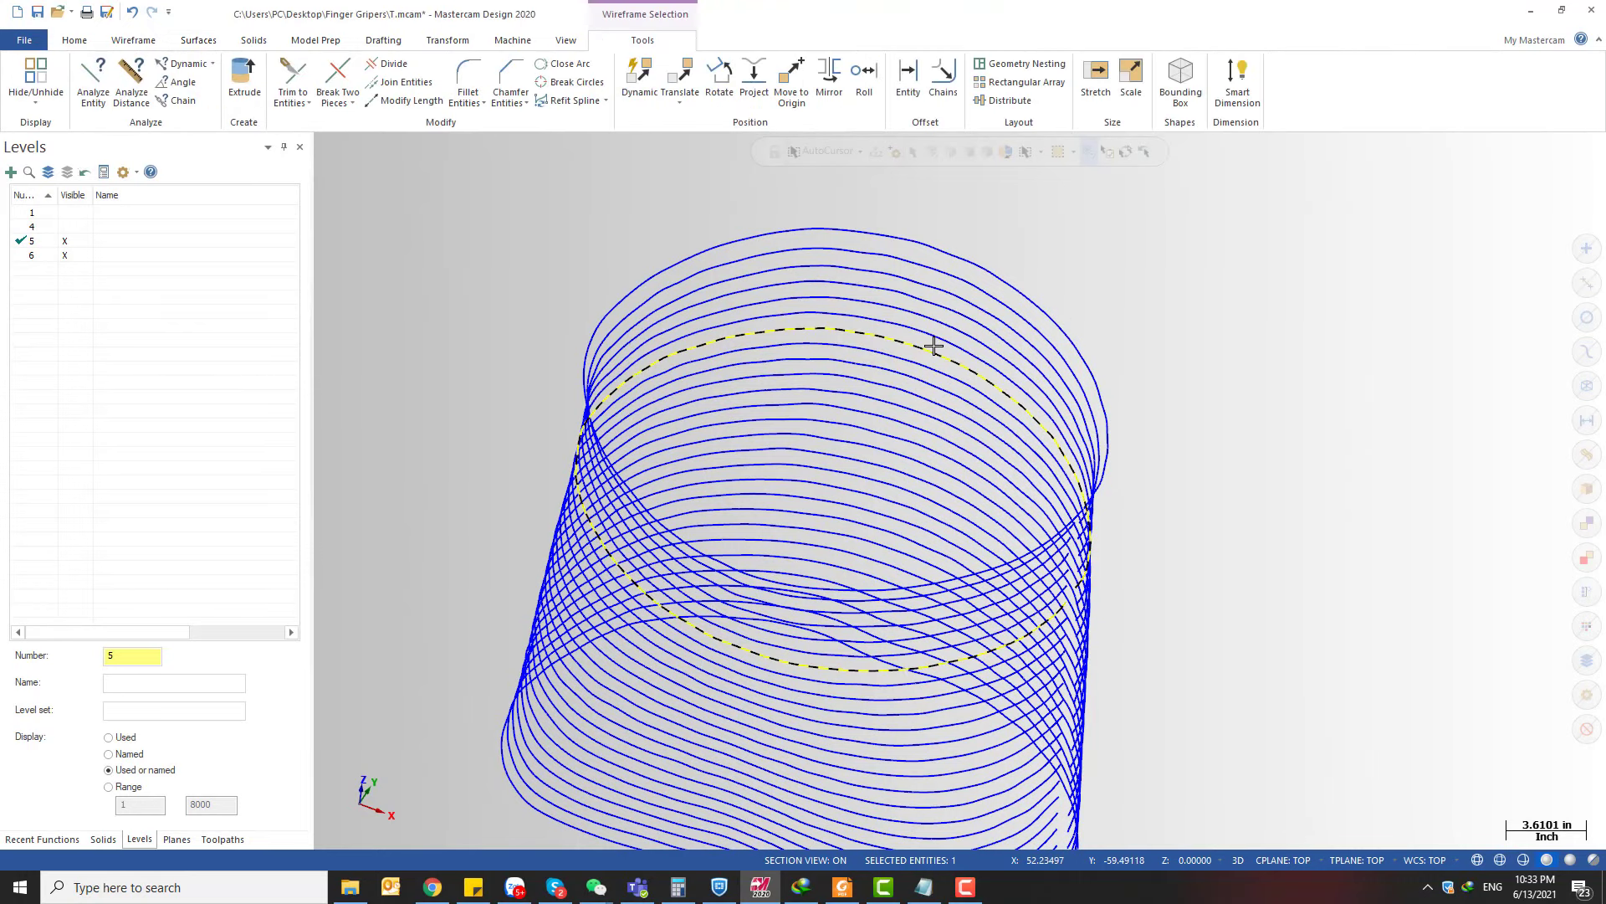
left_click(139, 43)
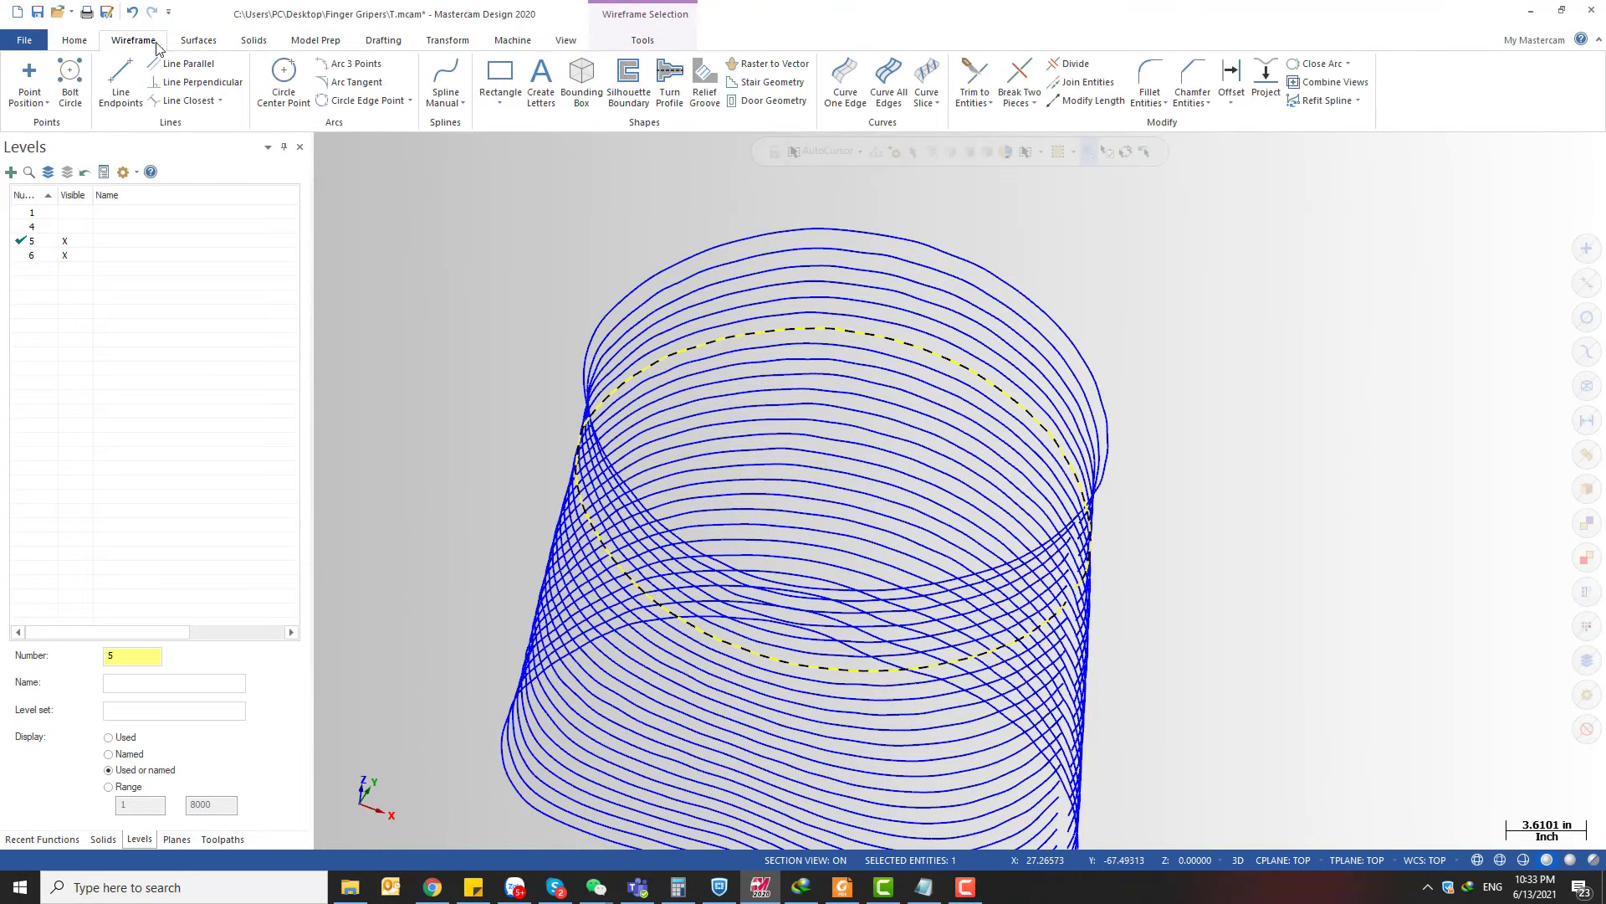
left_click(1358, 101)
left_click(1331, 177)
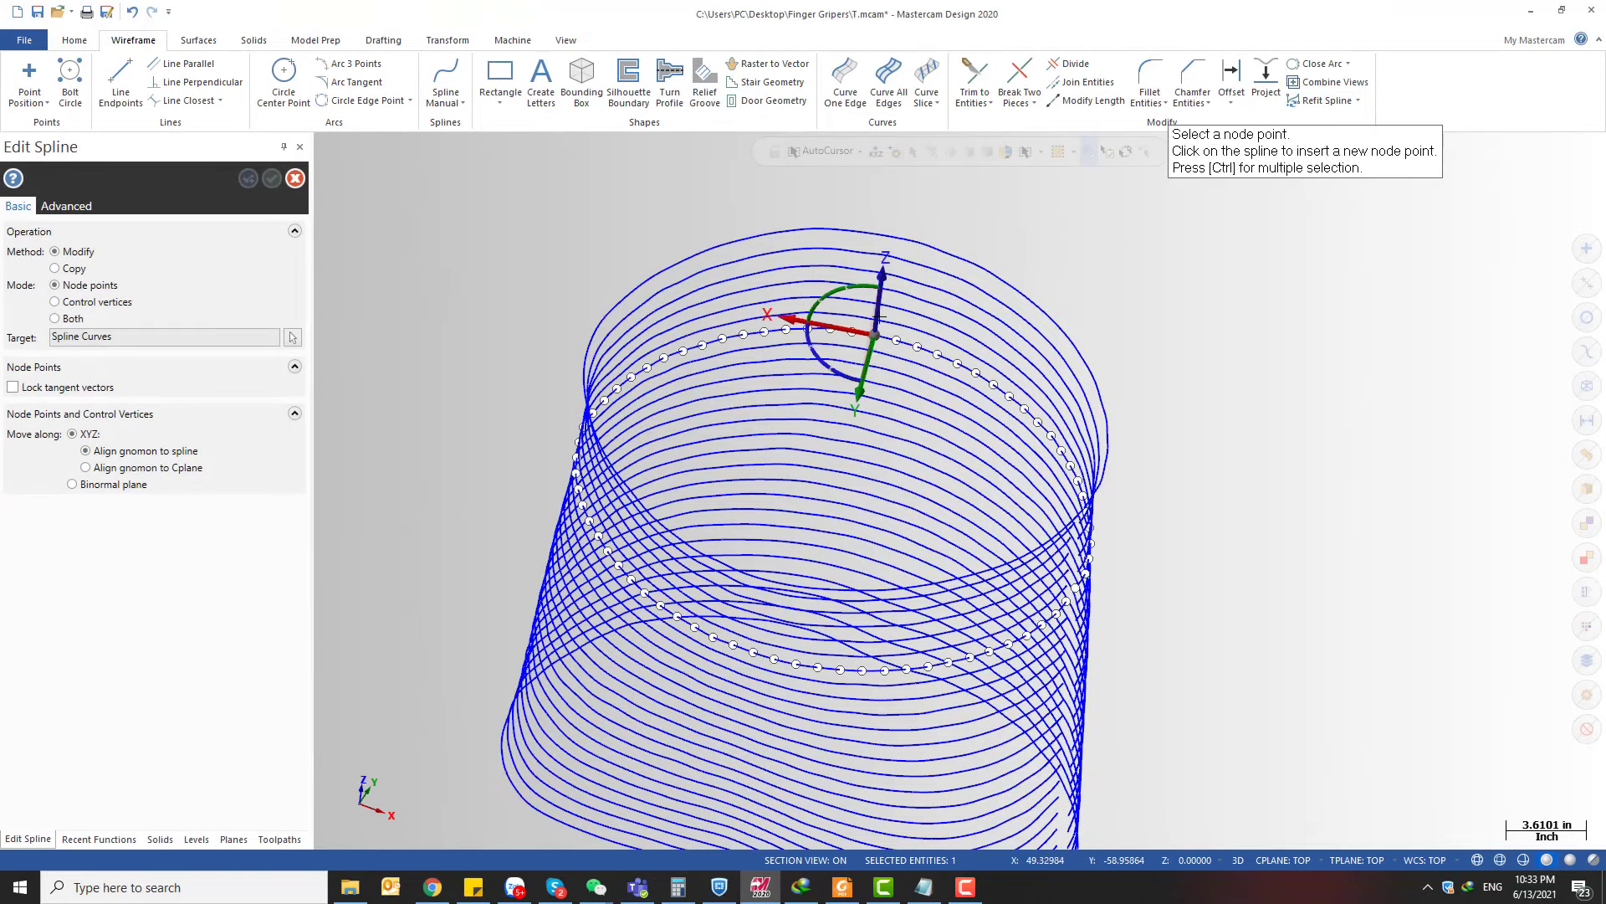
- Move a node point on the far side of the contour upward to form a small bump, and apply the spline edit
left_click(876, 336)
left_click_drag(871, 365, 916, 363)
scroll(887, 333, "up", 4)
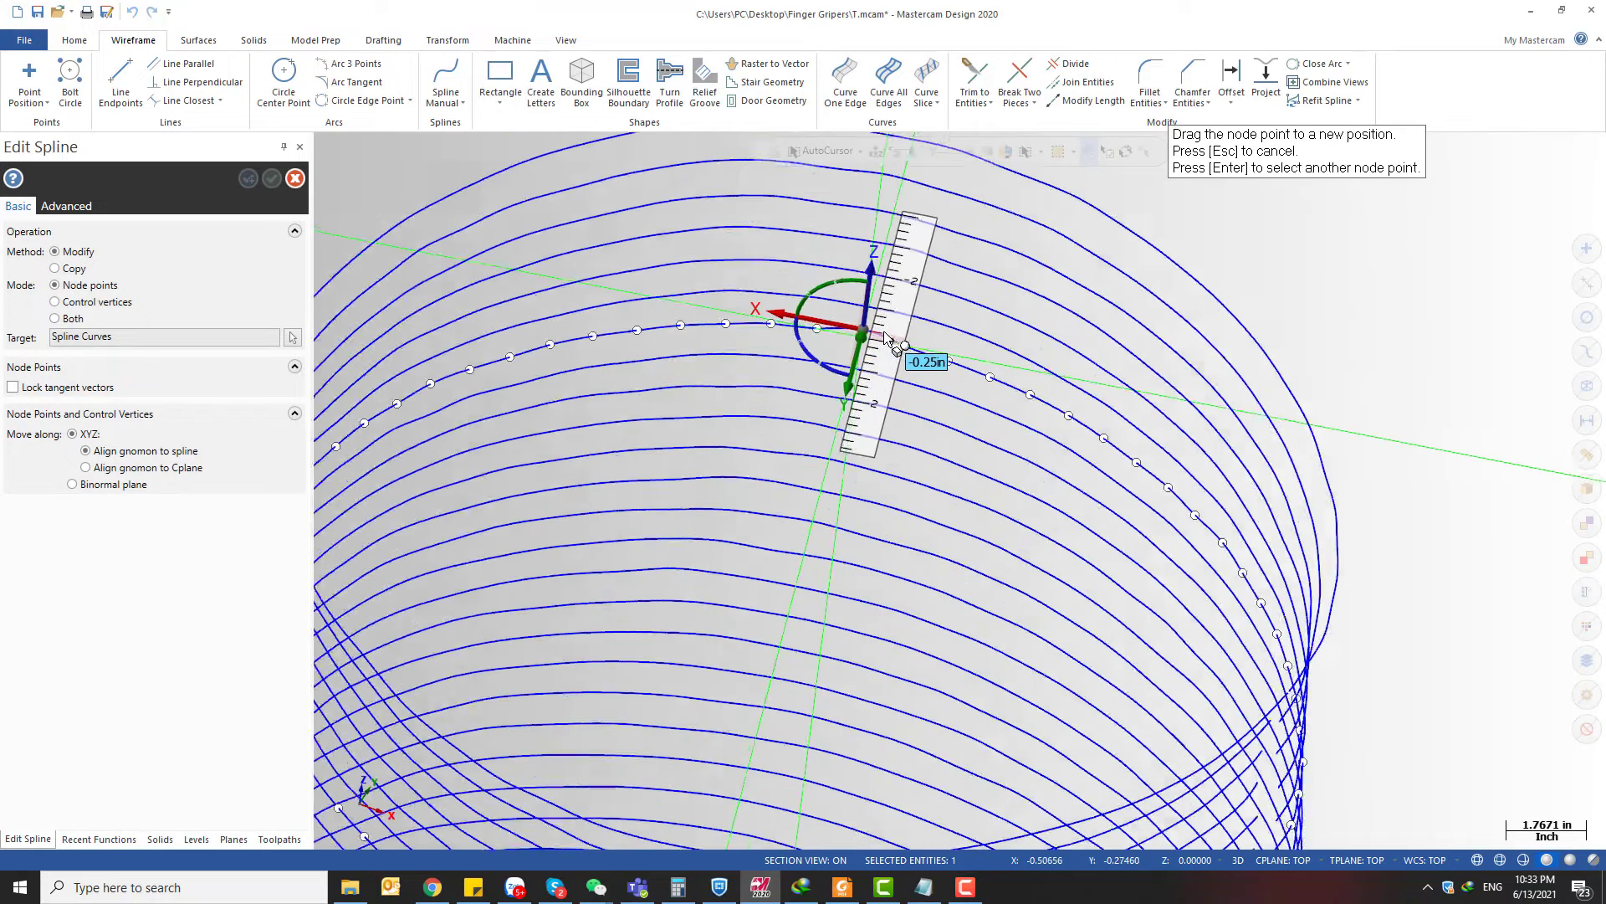
left_click(883, 323)
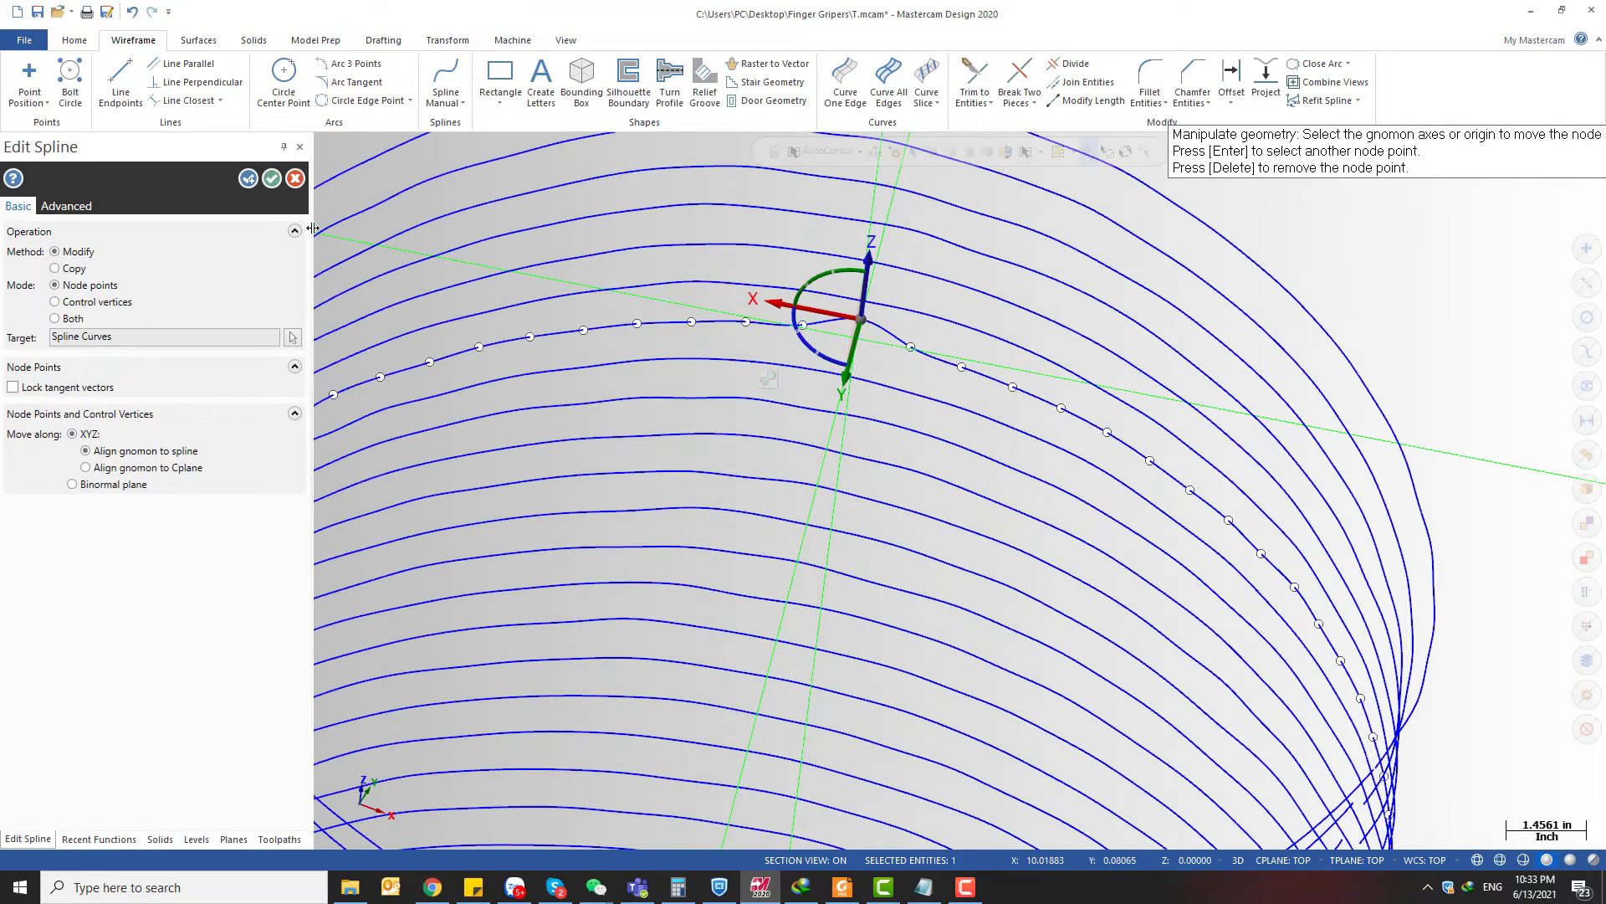
left_click(245, 178)
- Edit the neighbouring contour directly above, moving its matching far-side node point upward to form a similar bump, and apply it
left_click(887, 307)
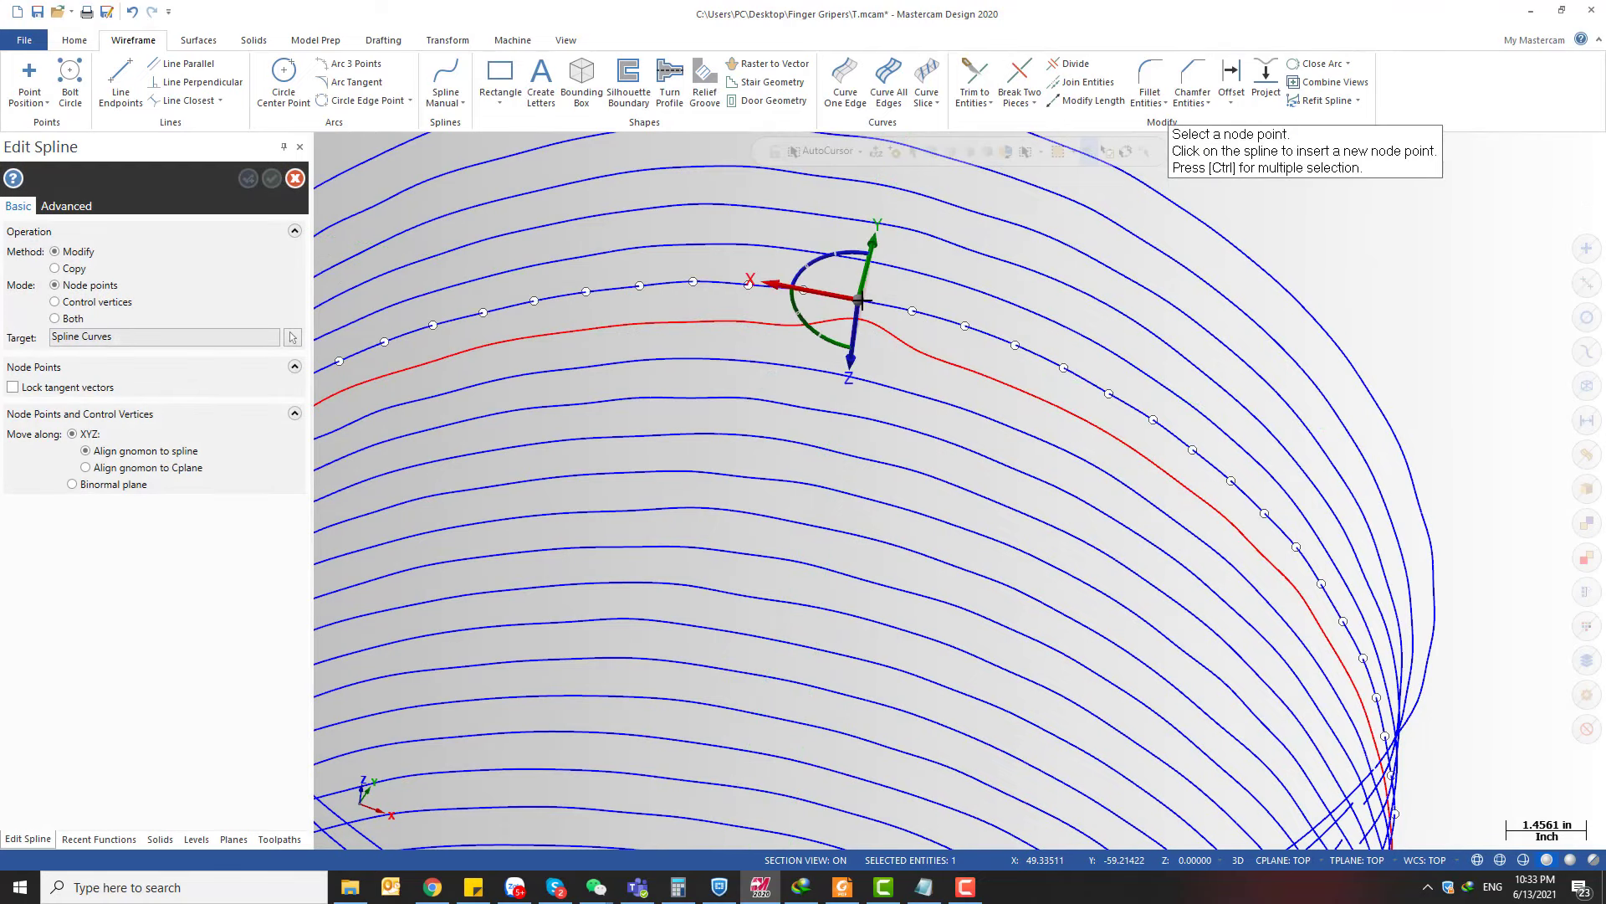
left_click(859, 300)
left_click_drag(859, 319, 861, 282)
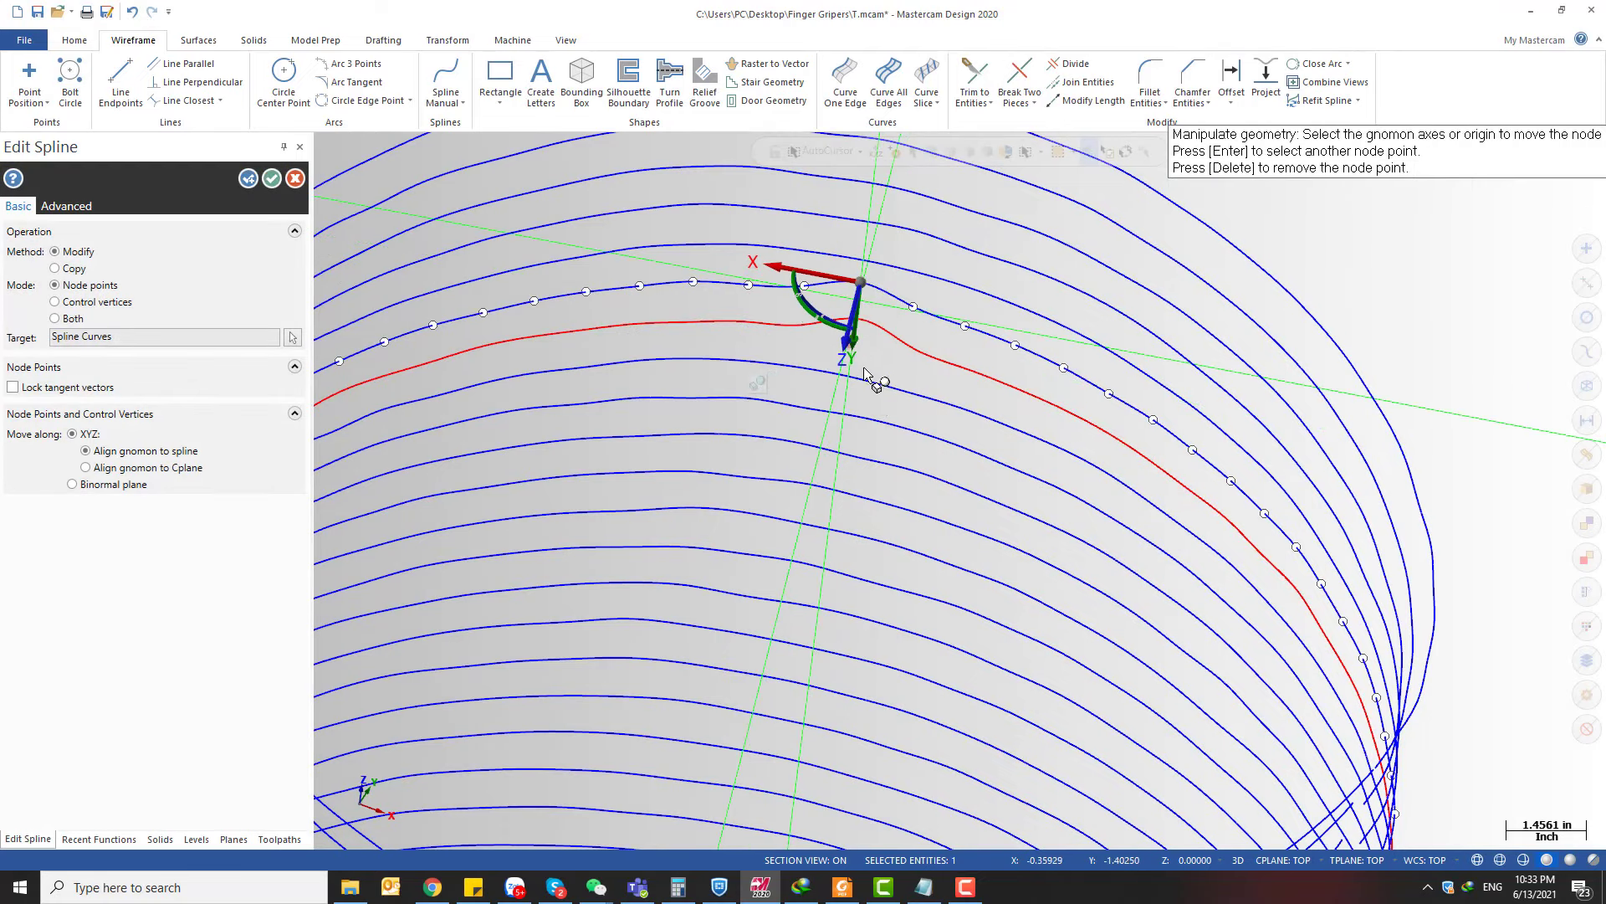
left_click(248, 181)
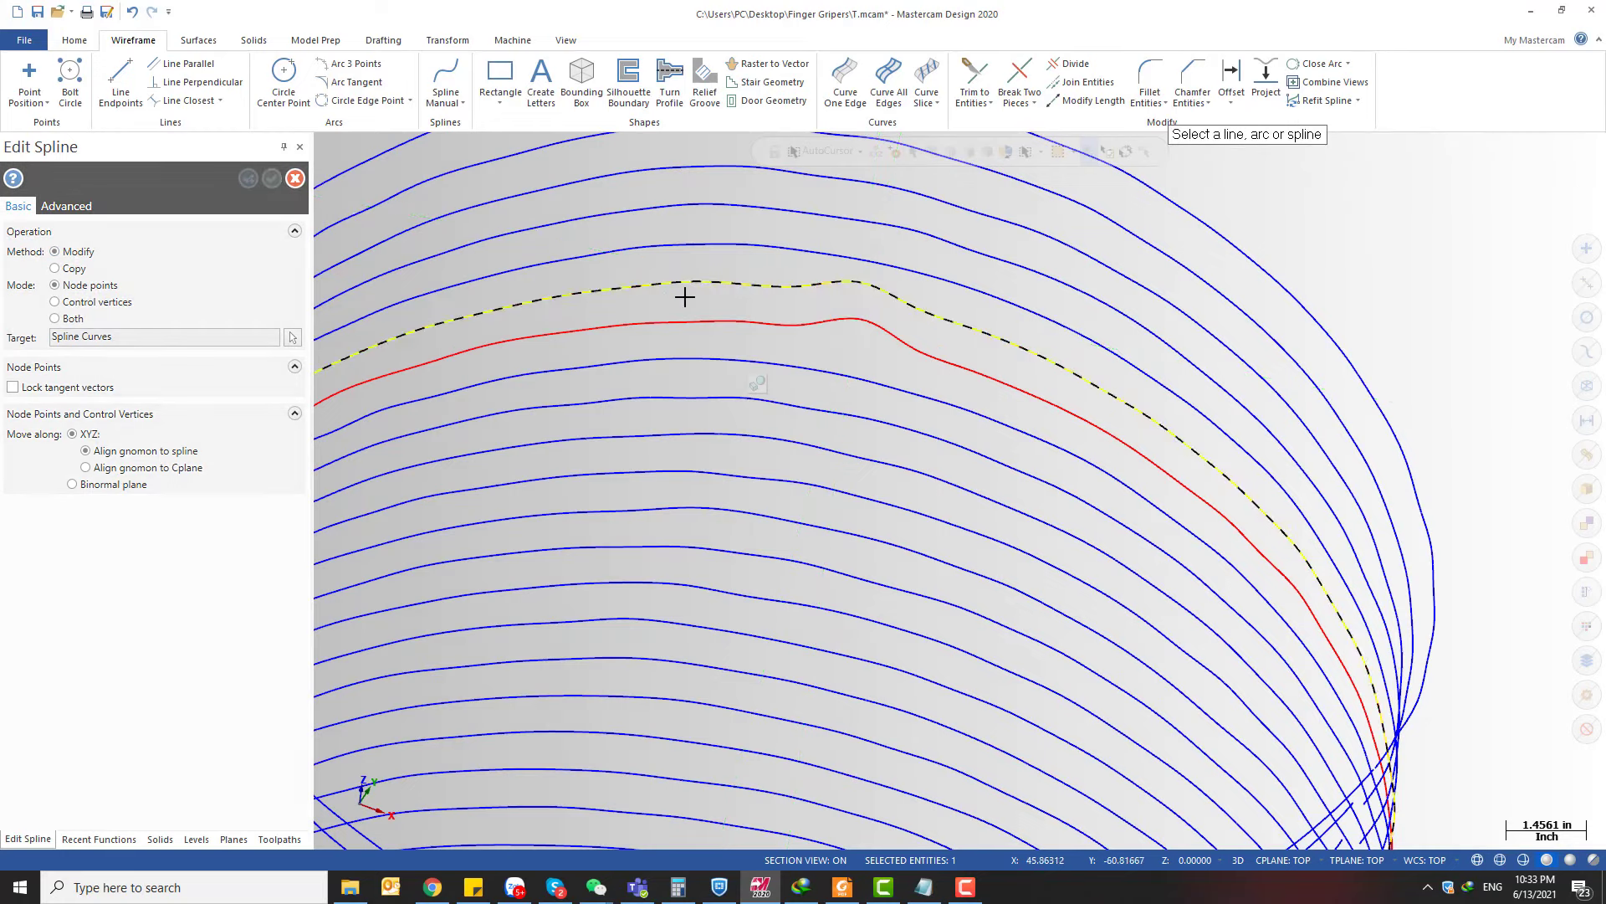
- Edit the first modified contour again, moving another node point on its far side about 0.39 in upward along Y, and finish spline editing
left_click(624, 324)
left_click(584, 326)
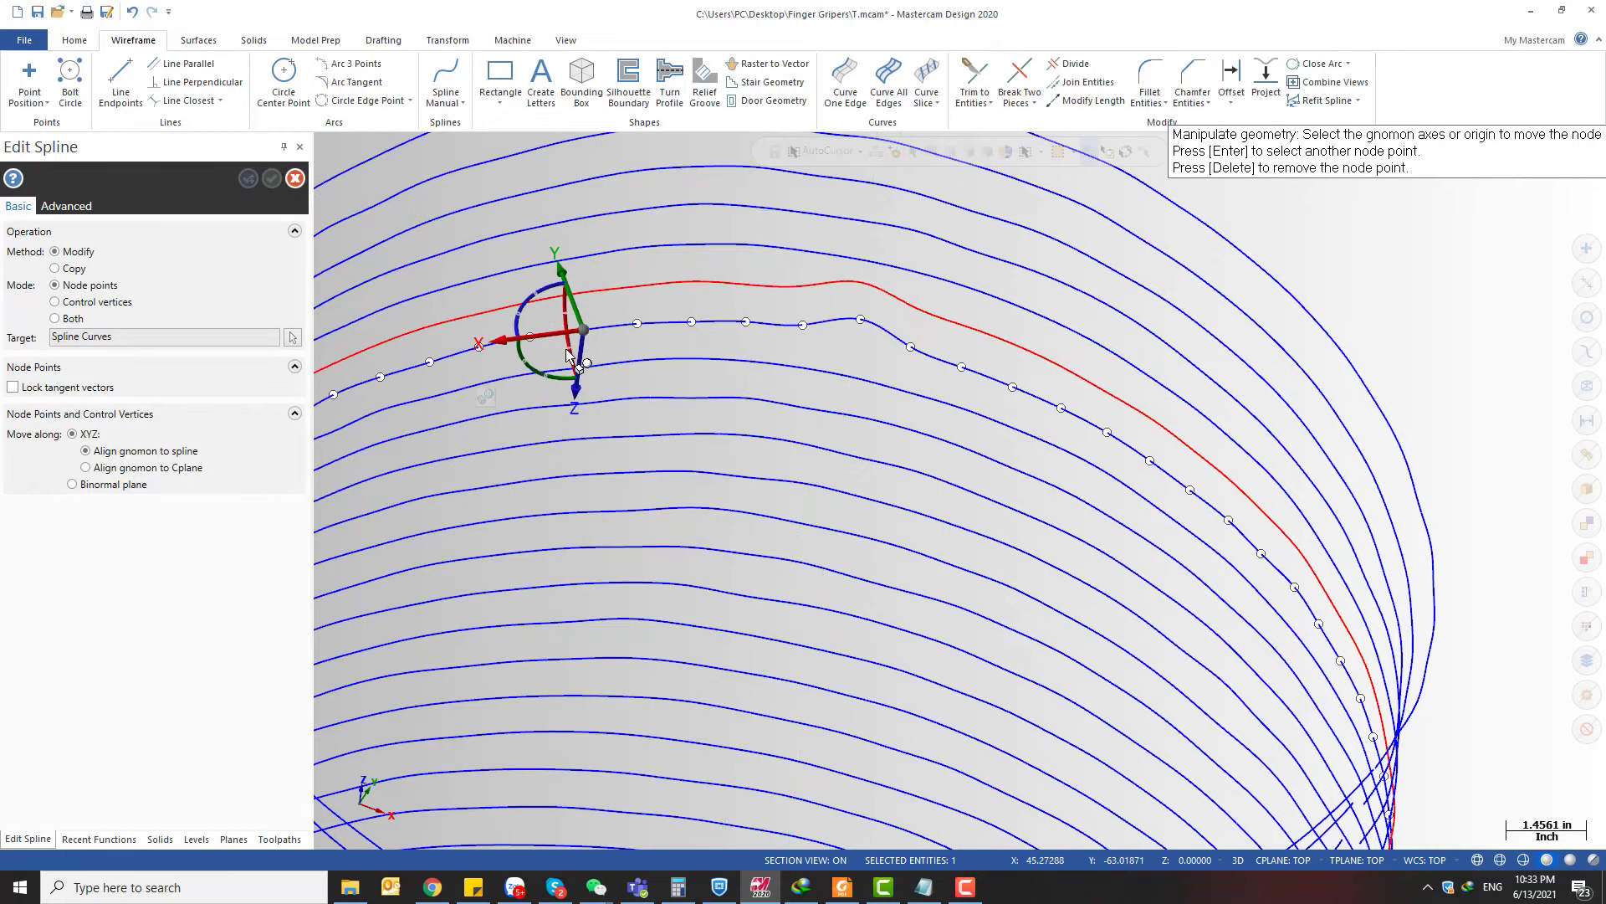
left_click(573, 309)
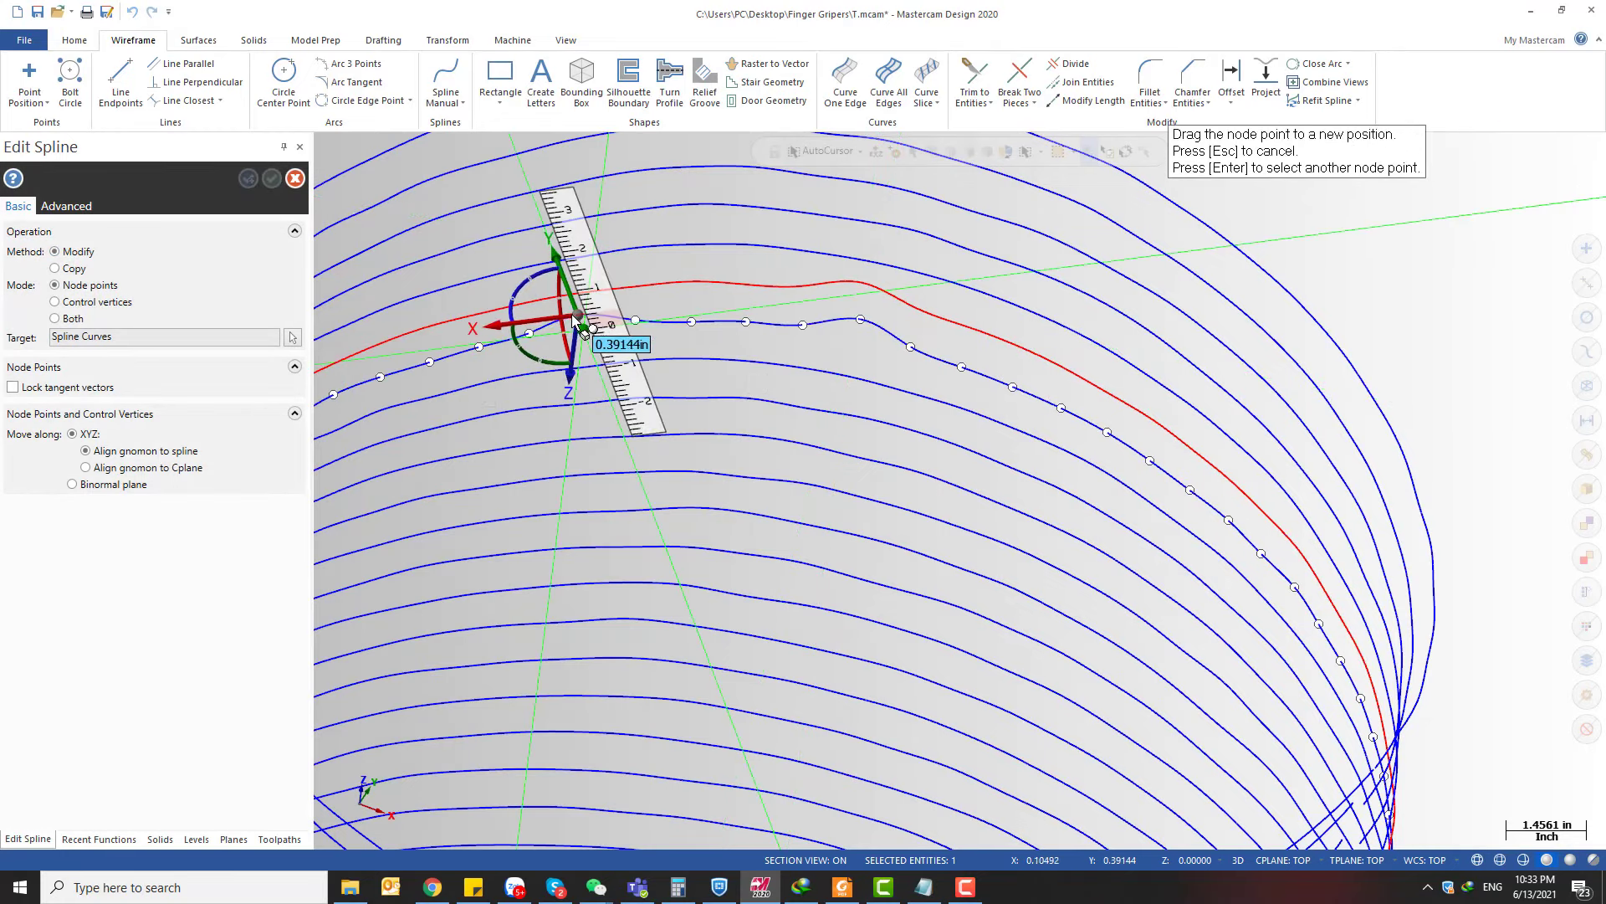
left_click(573, 314)
left_click_drag(574, 317, 575, 318)
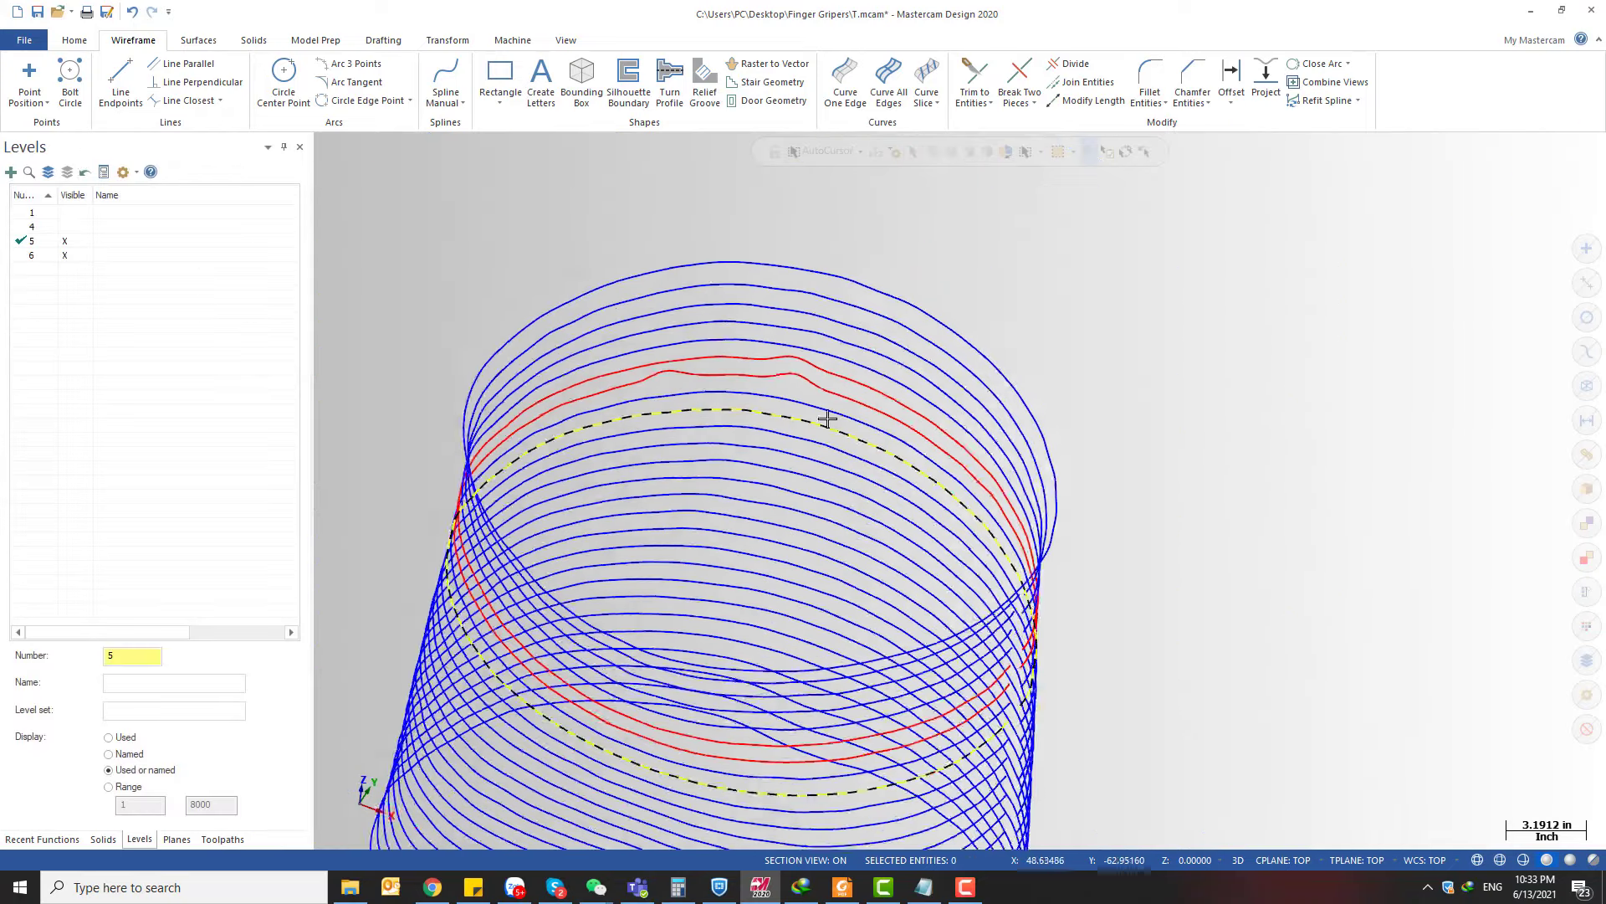
- Bridge the gap in the topmost open contour with a blended spline placed between its two open ends
middle_click_drag(825, 416, 1004, 491)
scroll(1004, 491, "up", 3)
middle_click_drag(947, 424, 913, 427)
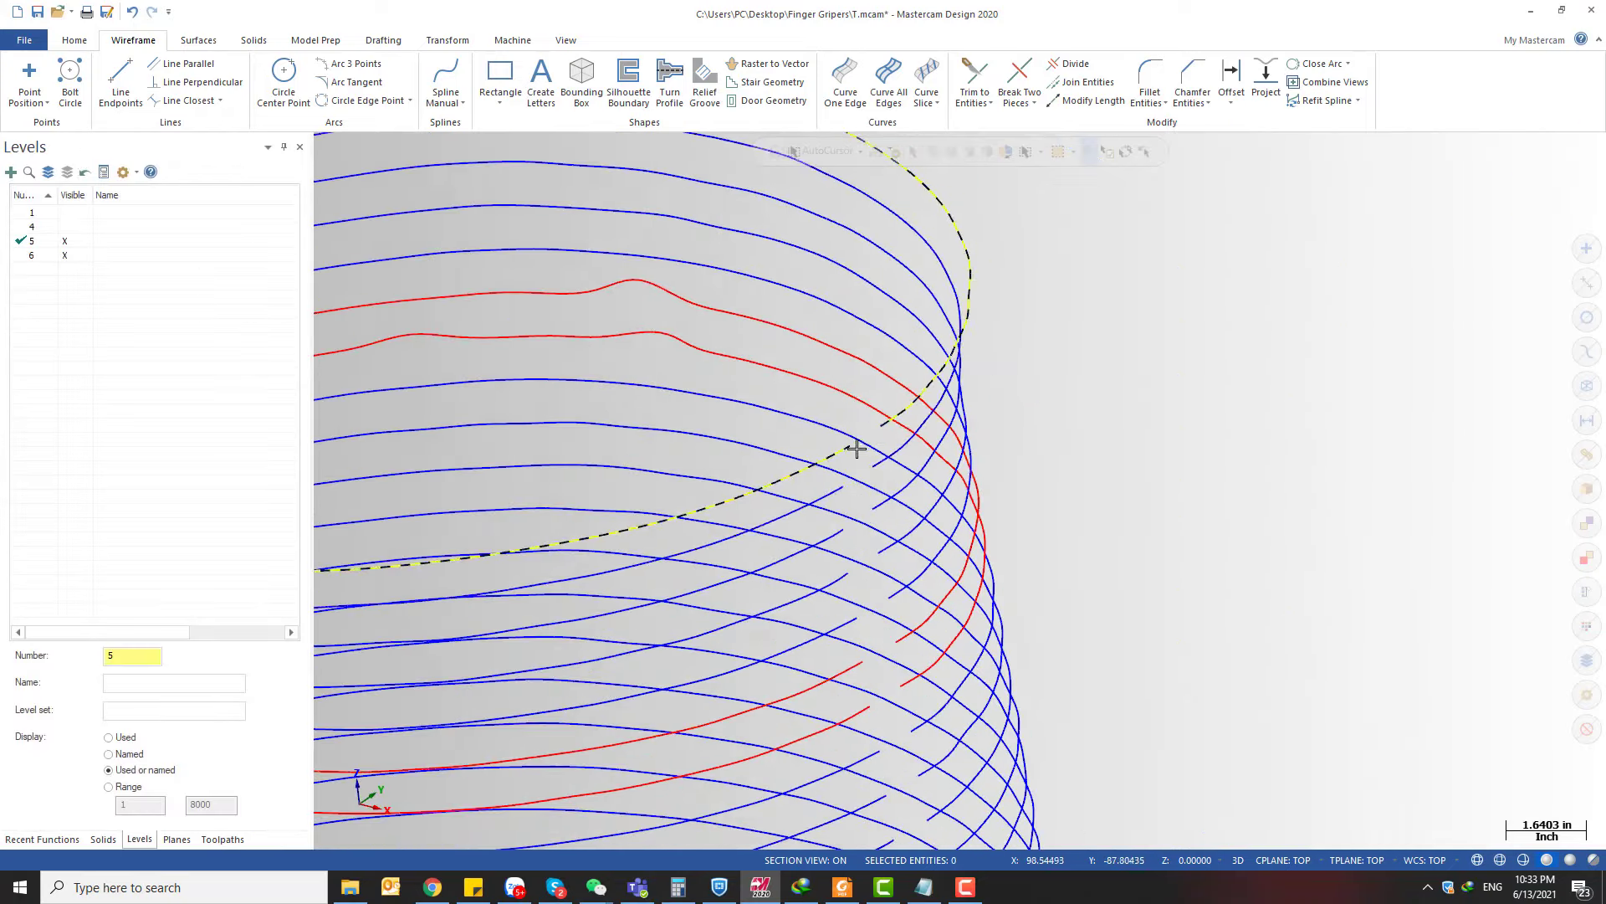
left_click(452, 99)
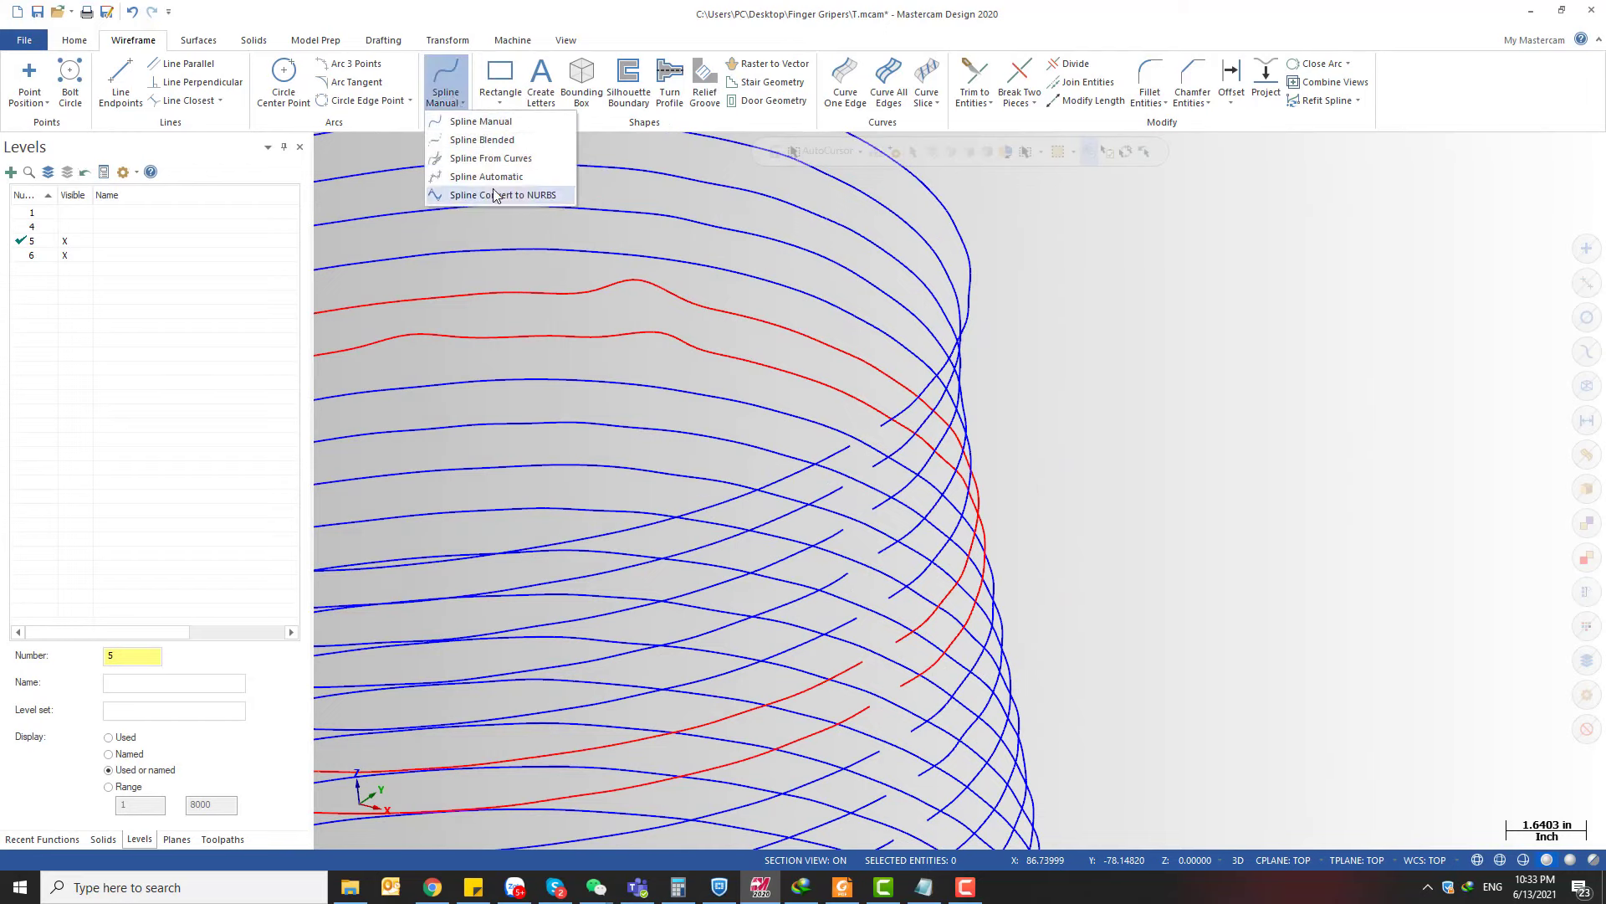
left_click(481, 140)
scroll(837, 439, "up", 4)
left_click(795, 443)
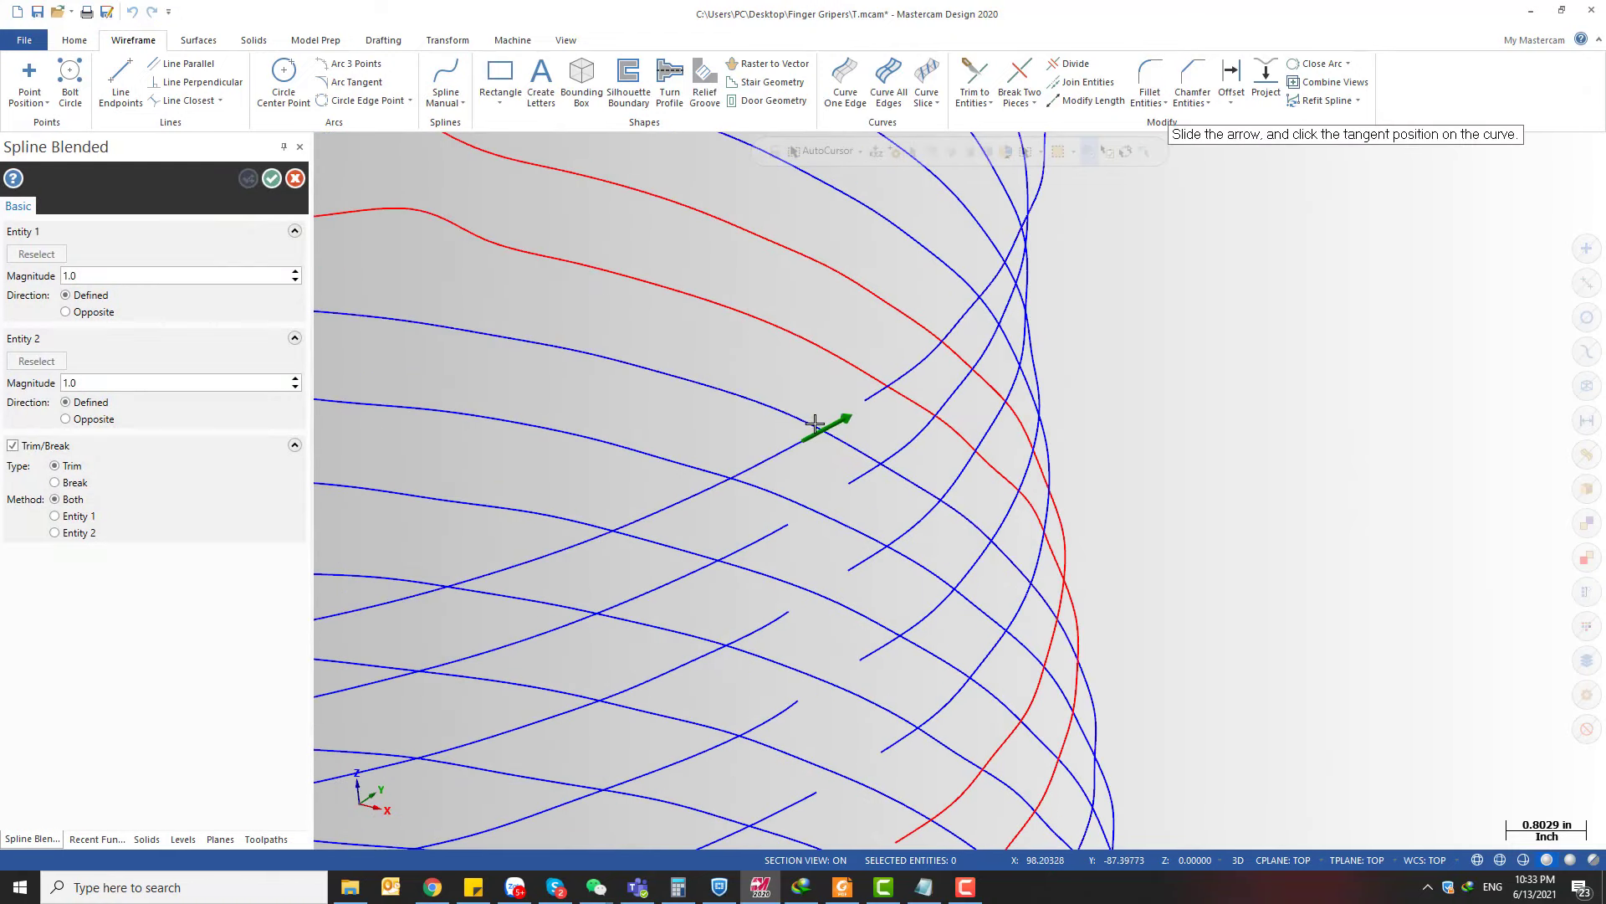
left_click(825, 423)
left_click(861, 394)
left_click(846, 412)
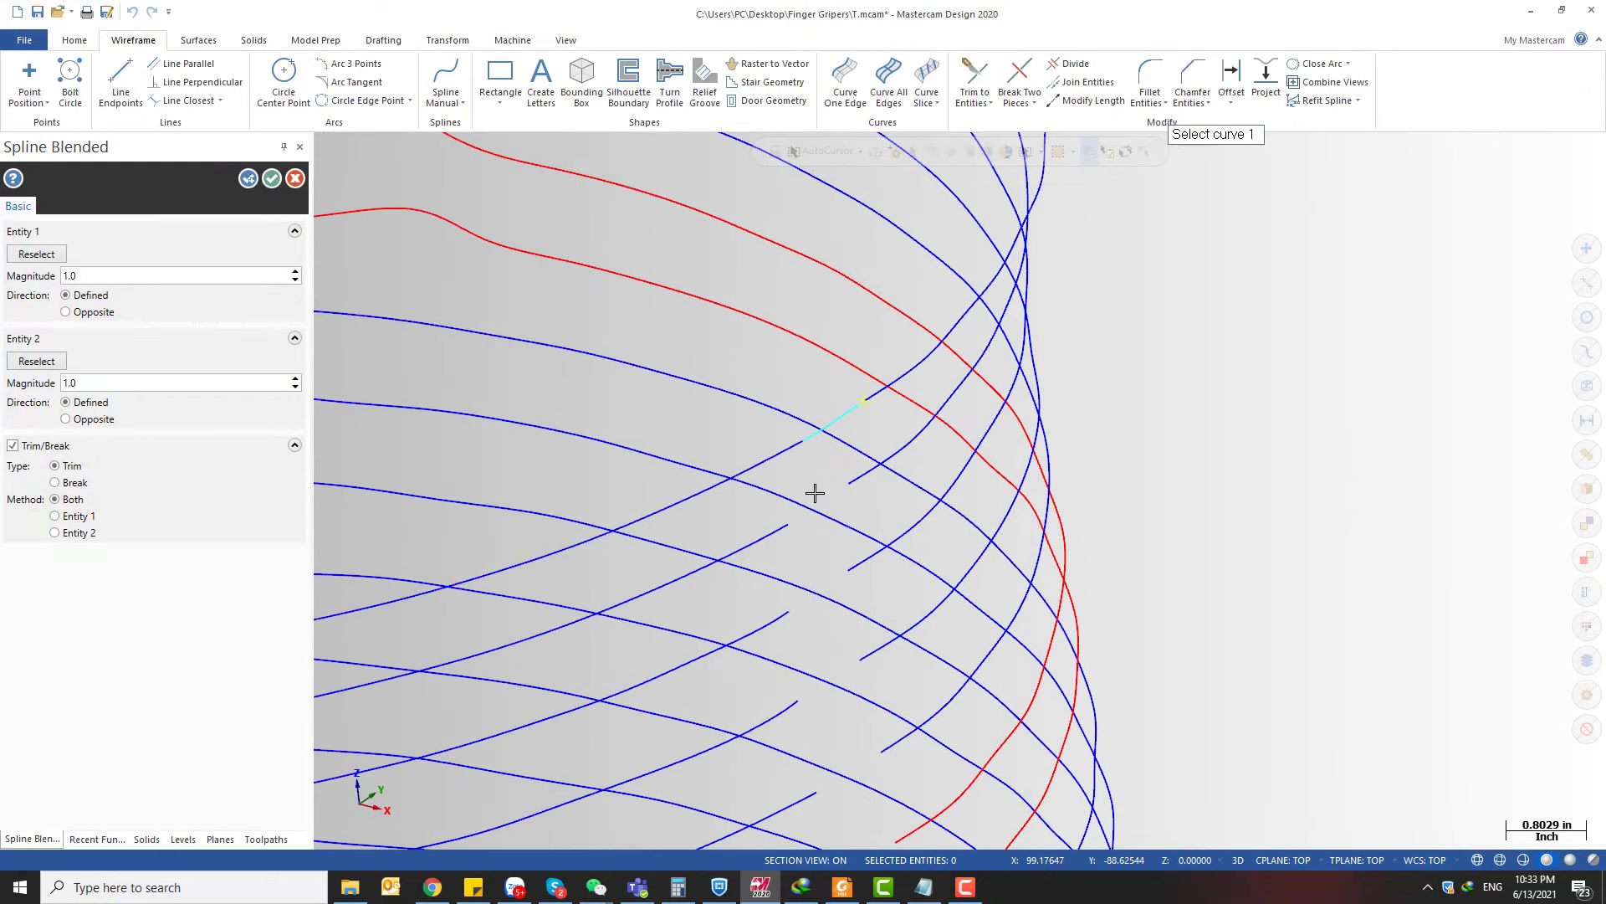
- Bridge the gap in the second contour from the top with a blended spline between its open ends
left_click(782, 524)
left_click(793, 521)
left_click(841, 484)
left_click(847, 486)
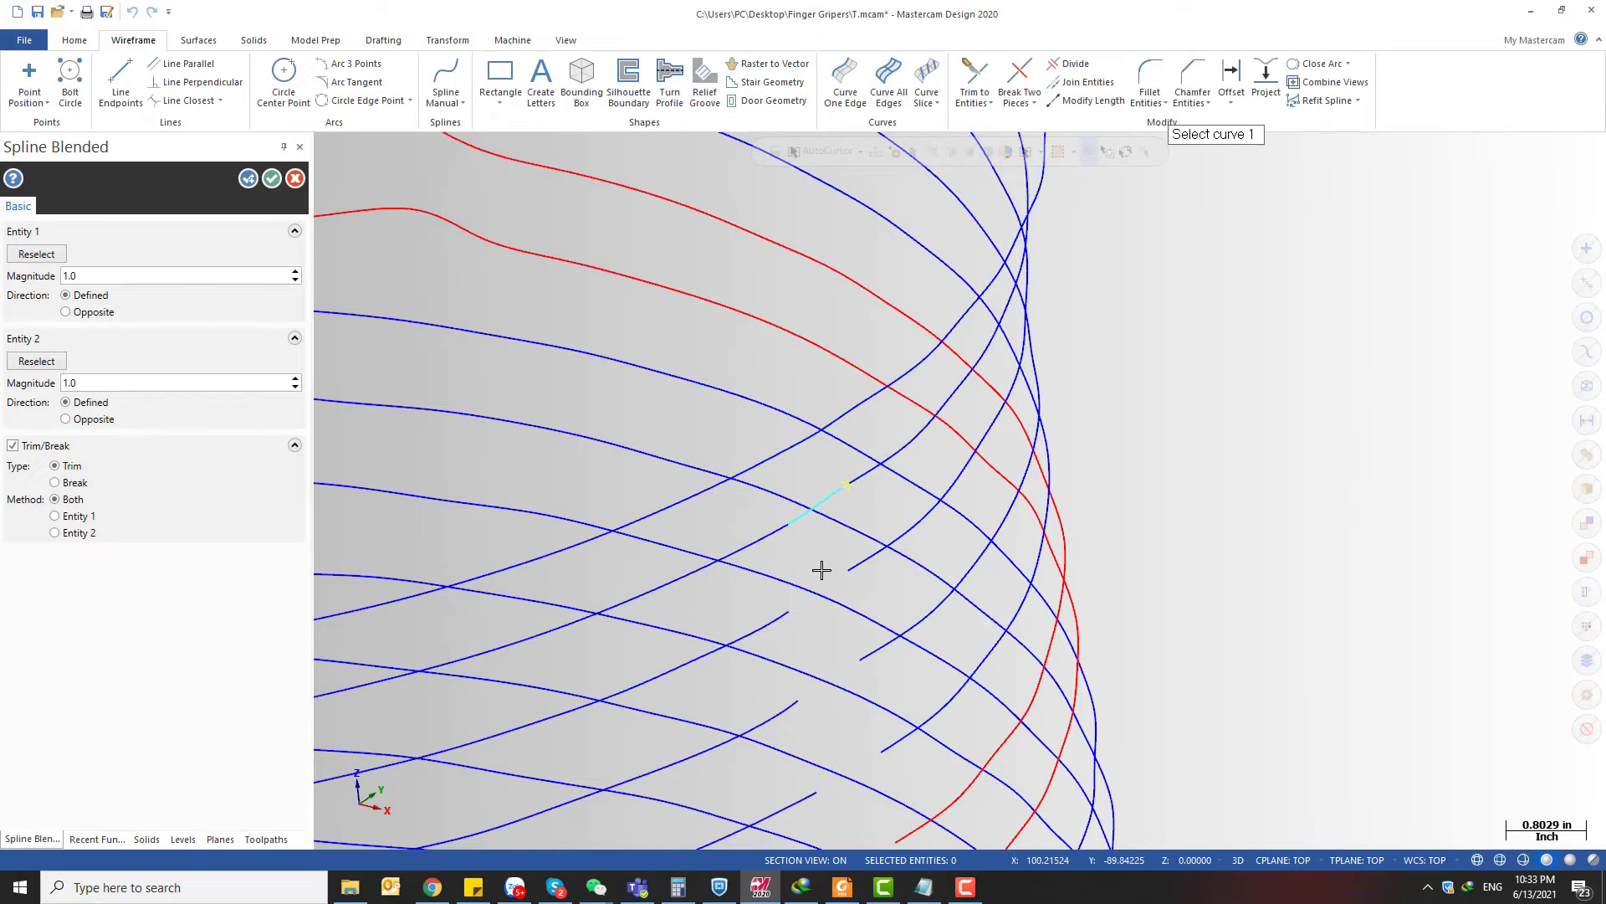